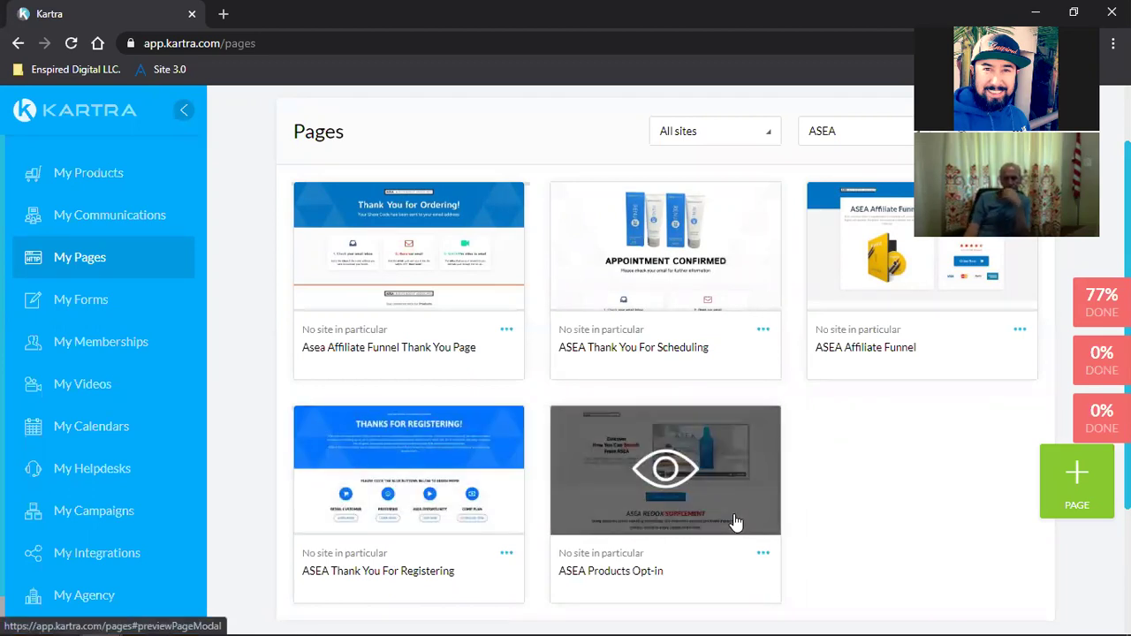
- Bring Ads Manager forward and open Audiences, showing the Asea Scheduled Appointments and Asea Leads audiences
scroll(875, 508, "up", 1)
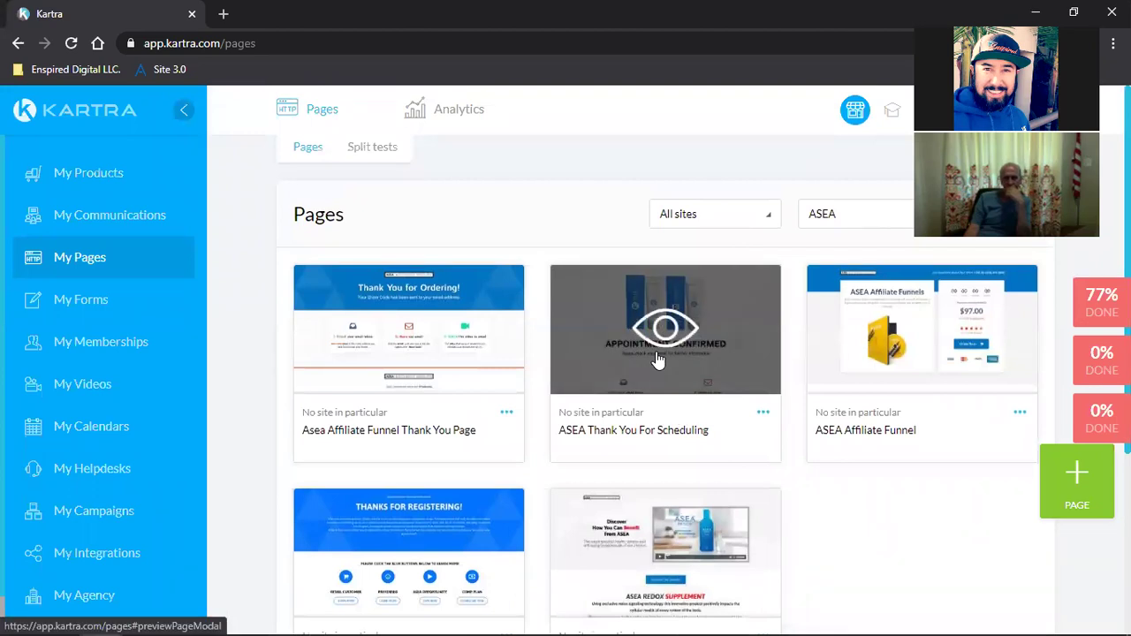
scroll(658, 360, "down", 1)
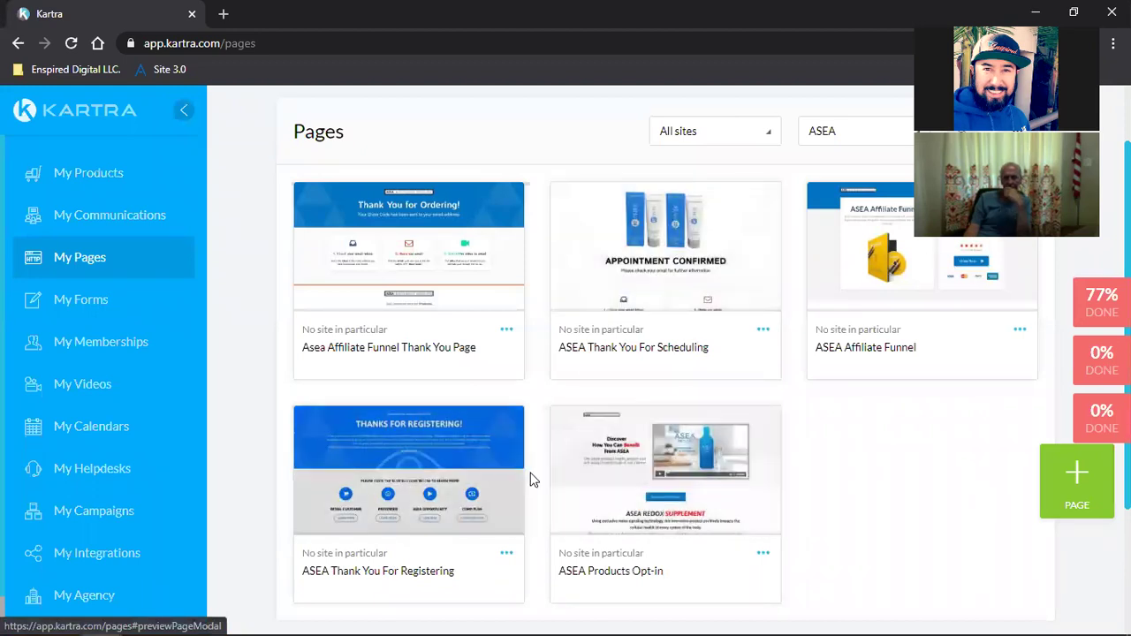
mouse_move(105, 619)
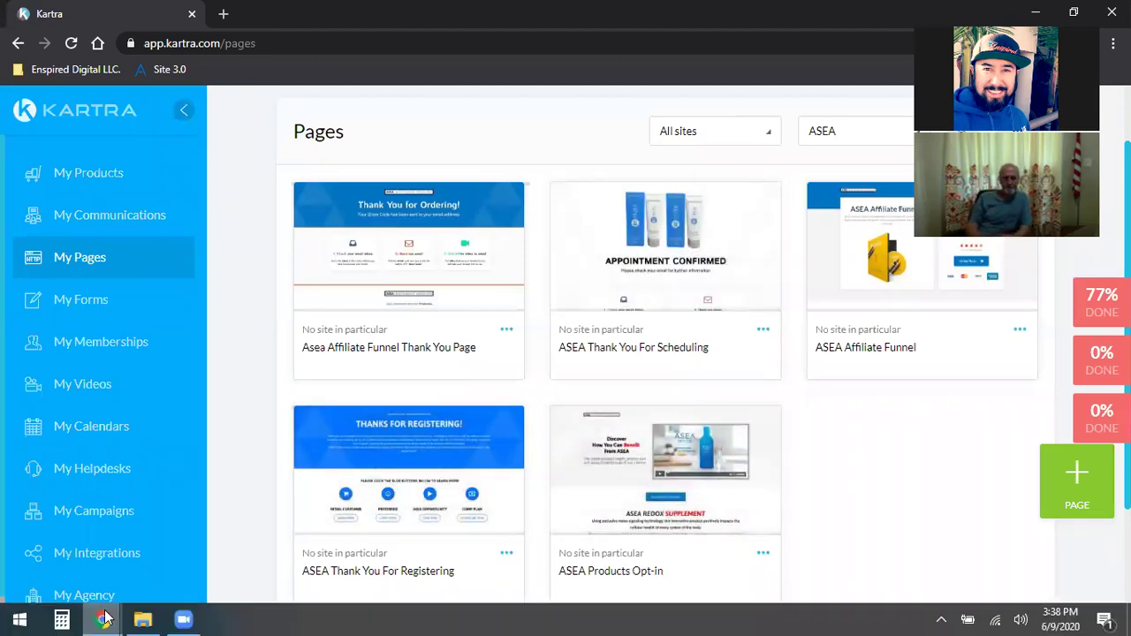
left_click(107, 566)
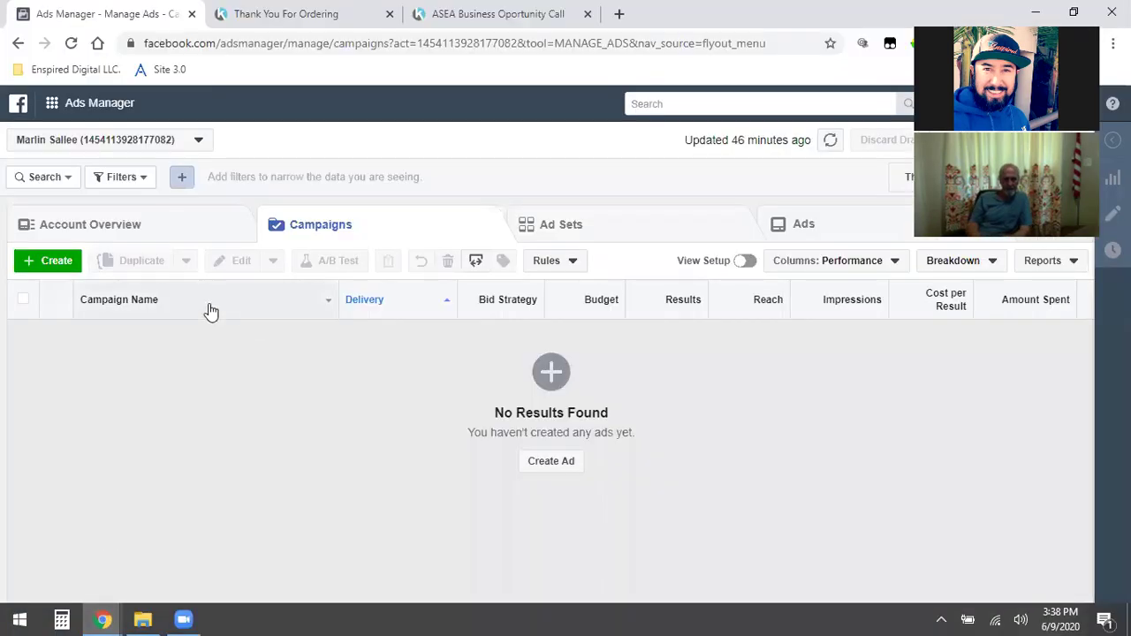
left_click(50, 106)
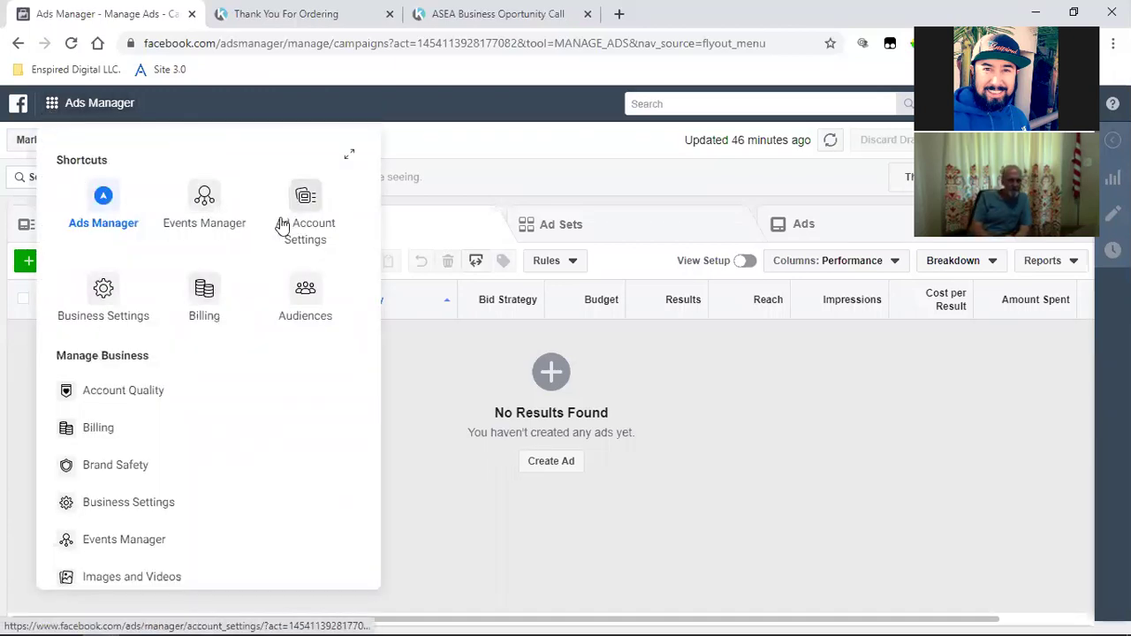
scroll(202, 495, "down", 2)
scroll(202, 498, "down", 4)
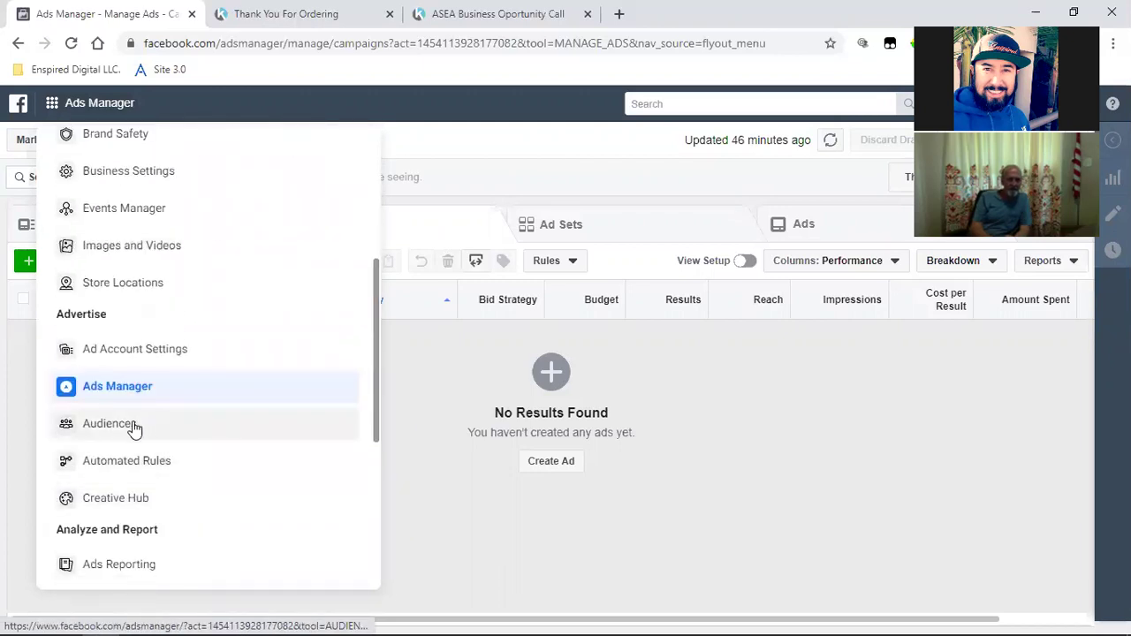
left_click(106, 424)
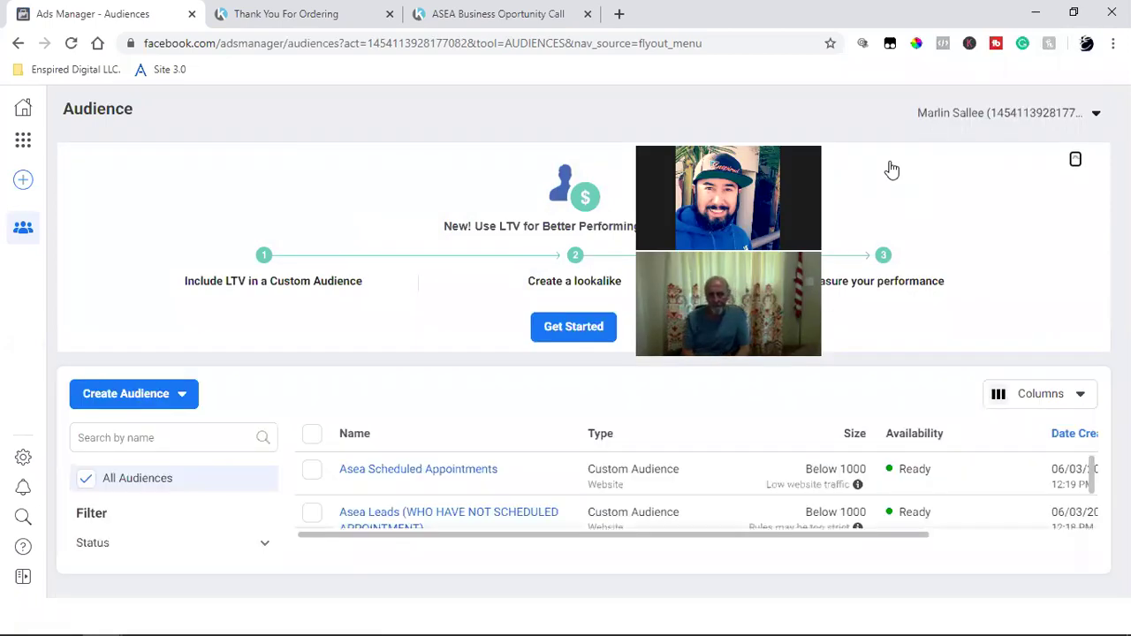
scroll(684, 490, "down", 1)
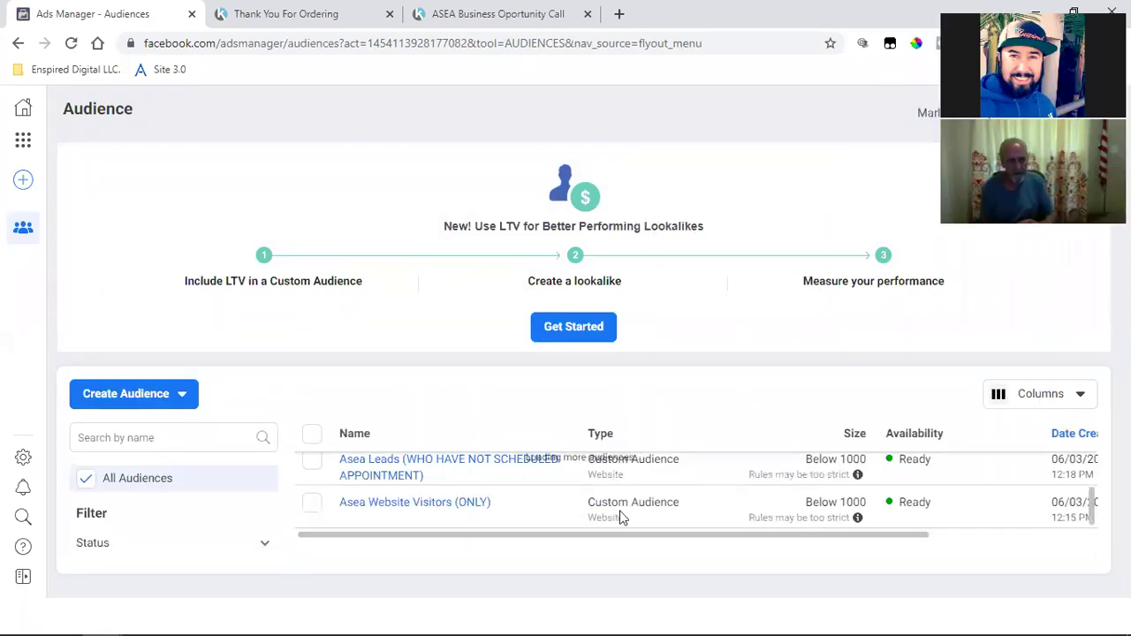
mouse_move(397, 511)
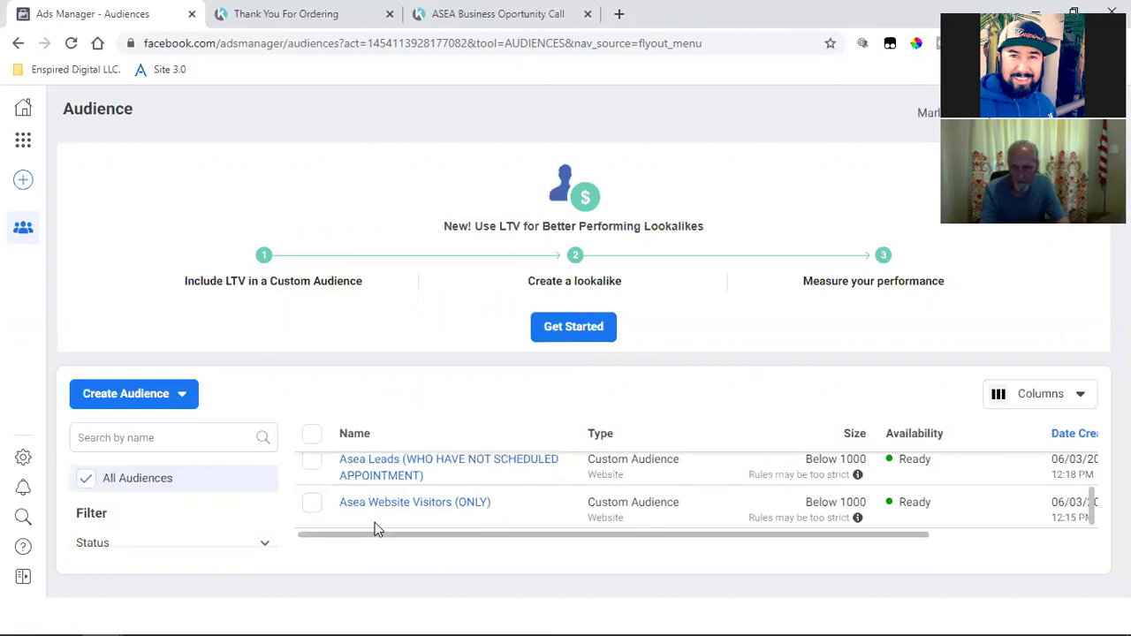
mouse_move(469, 511)
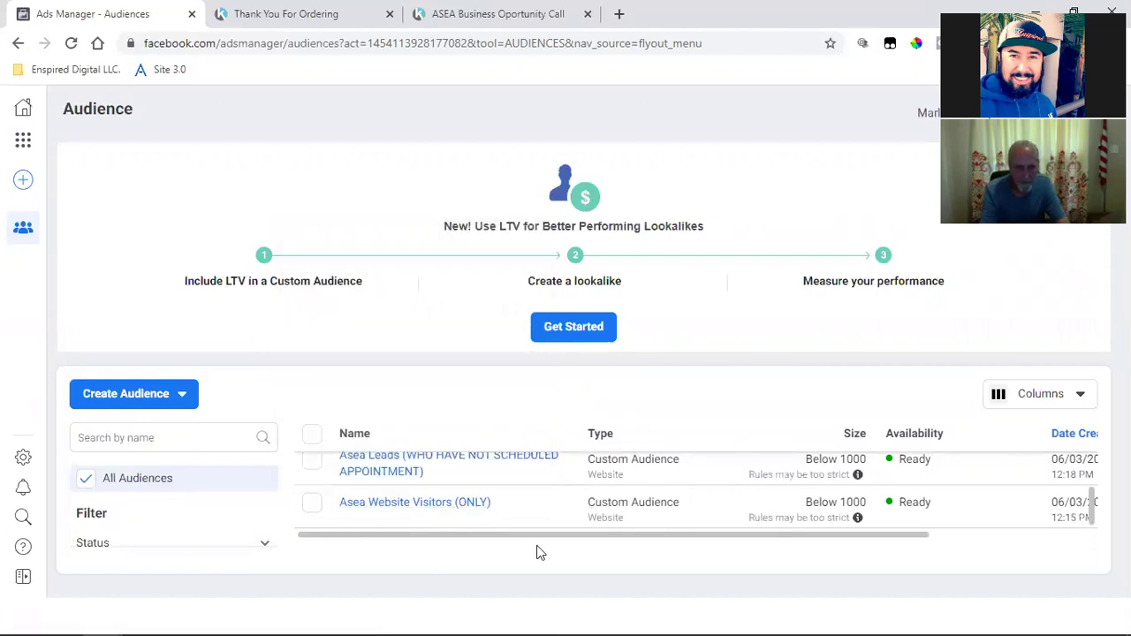
scroll(371, 504, "up", 1)
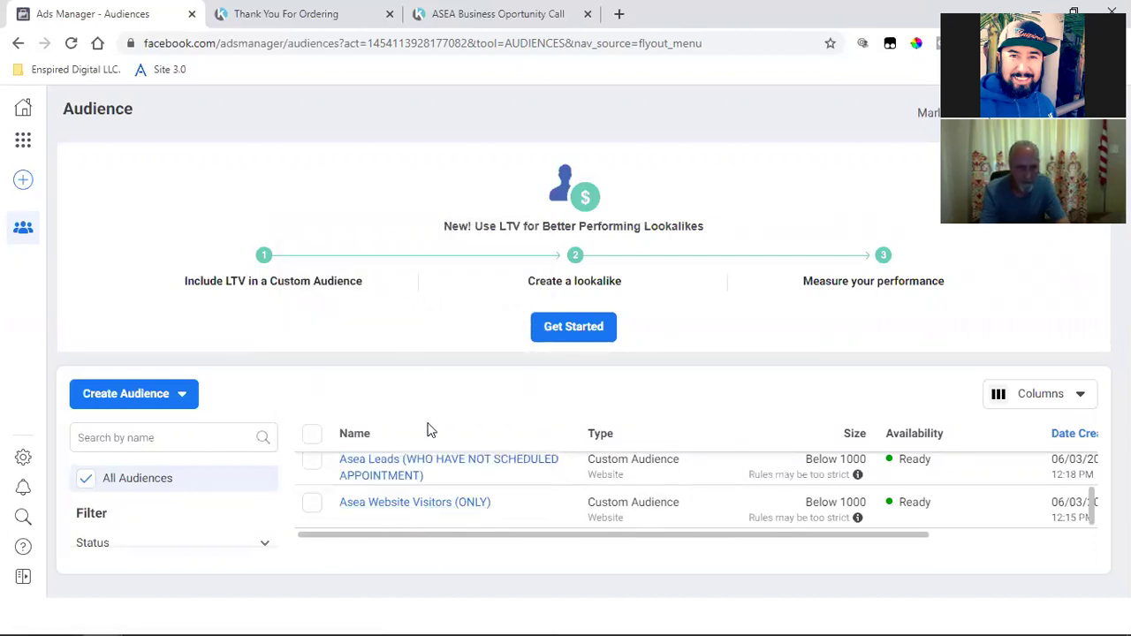
mouse_move(353, 472)
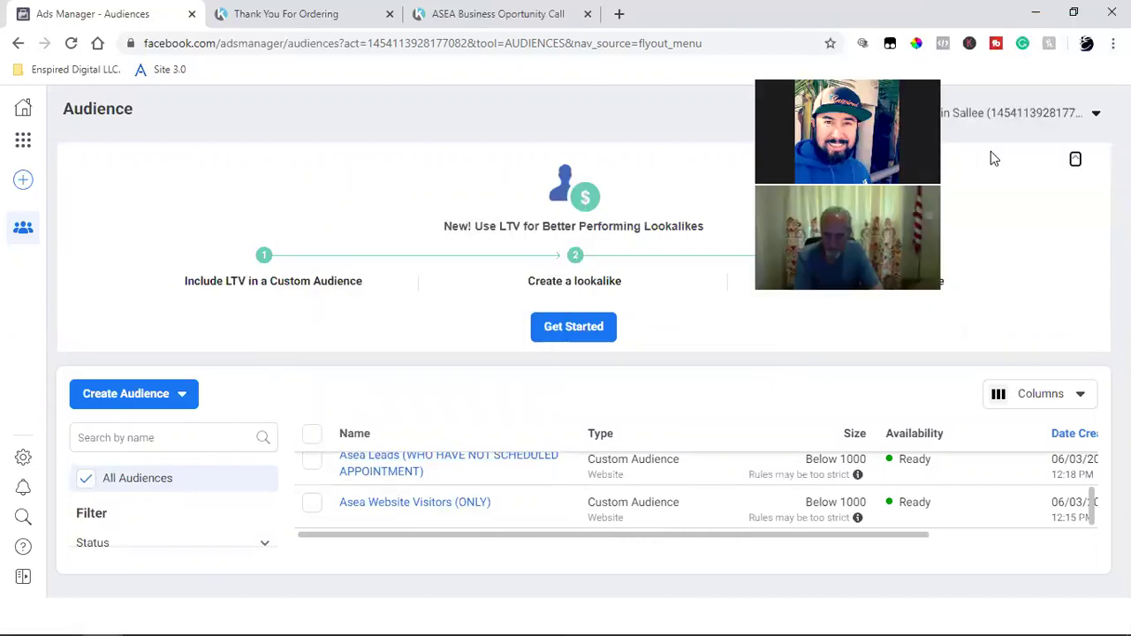
left_click(1076, 161)
left_click(1075, 161)
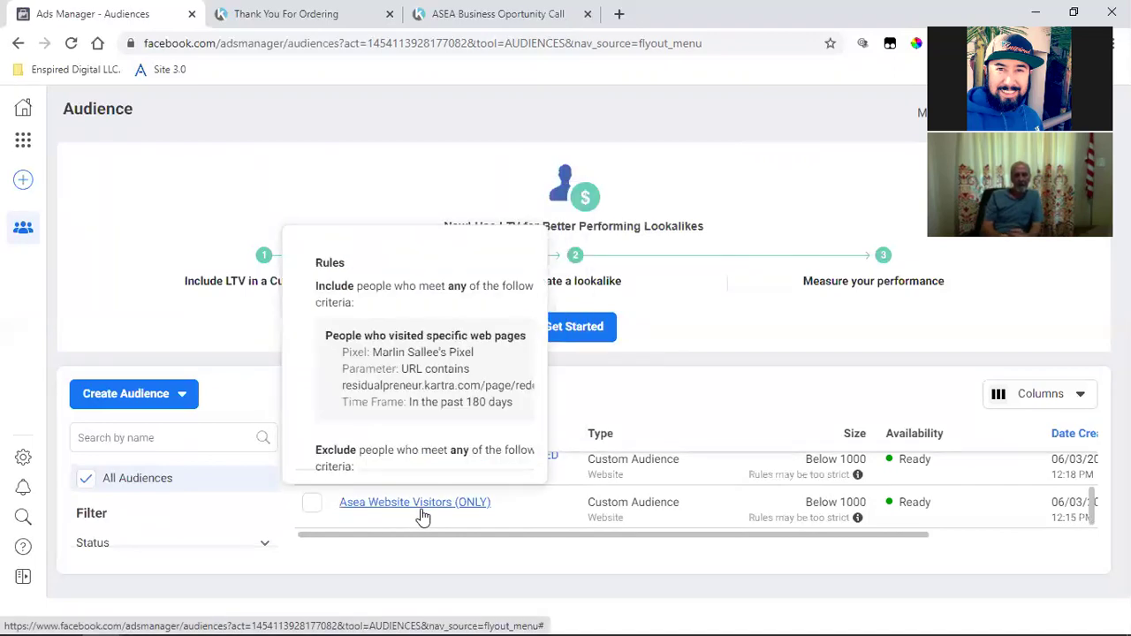
scroll(423, 517, "up", 1)
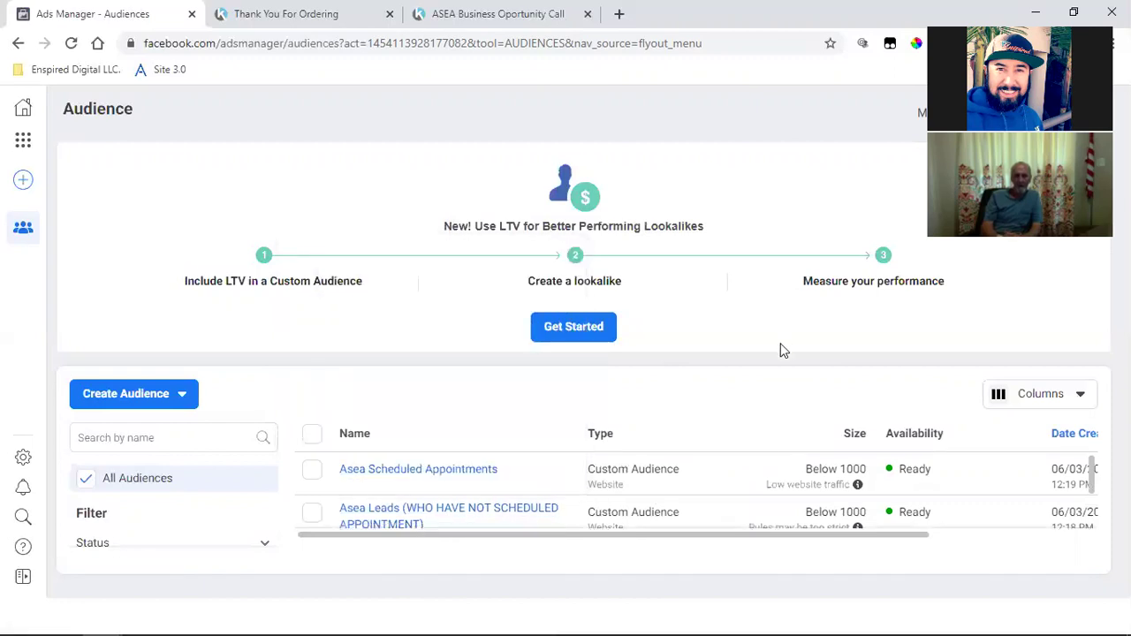
mouse_move(432, 472)
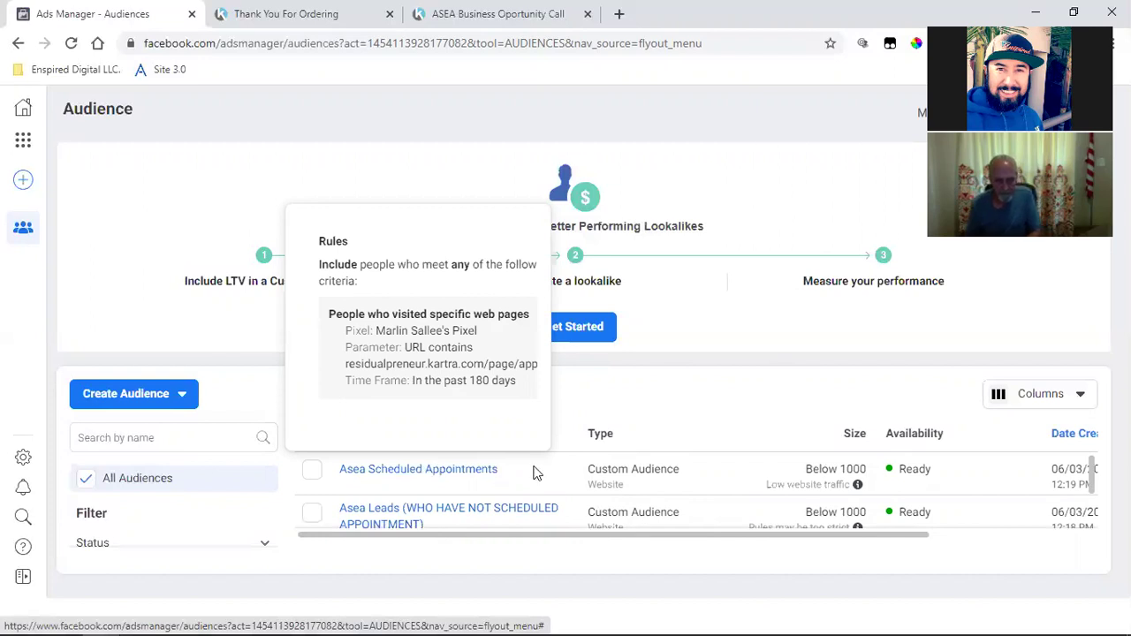
scroll(643, 481, "down", 1)
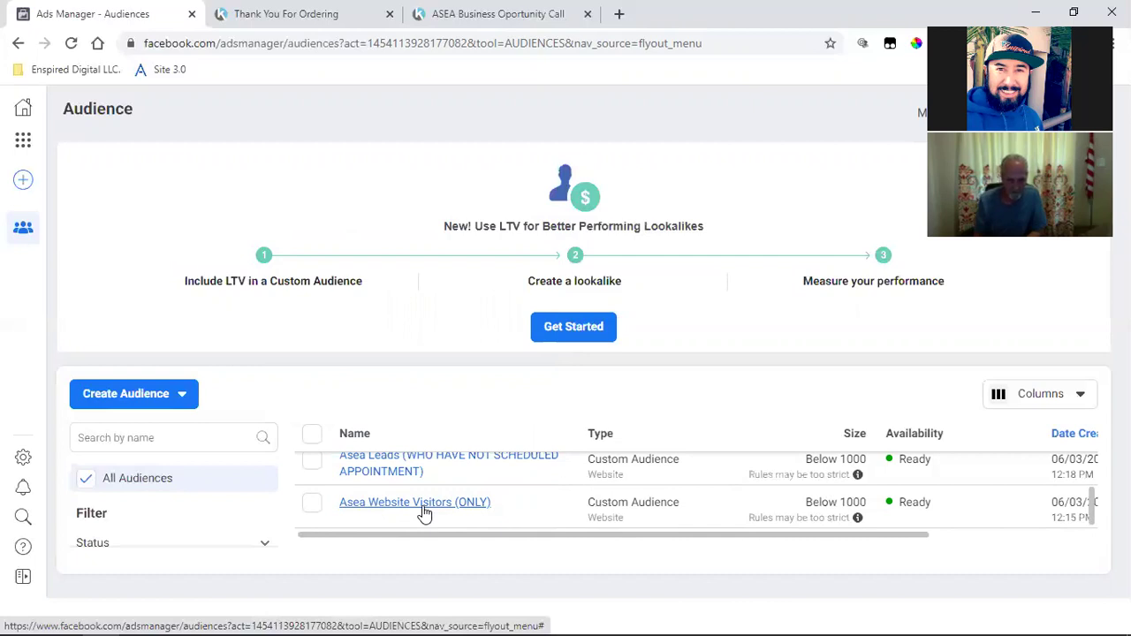
scroll(468, 518, "up", 1)
mouse_move(467, 518)
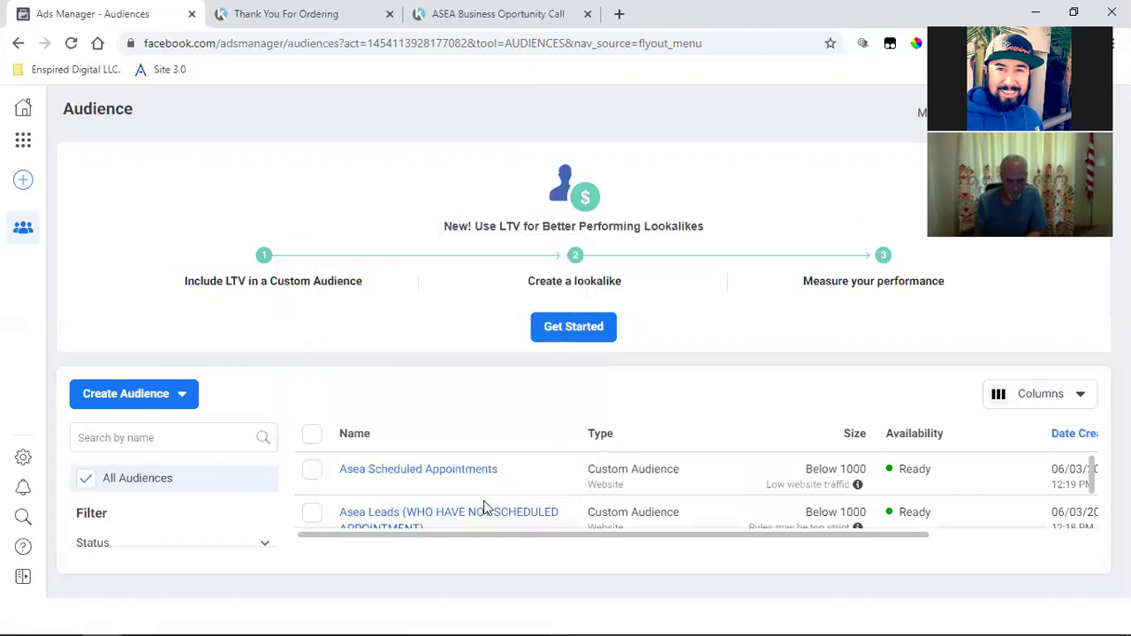
scroll(483, 507, "down", 1)
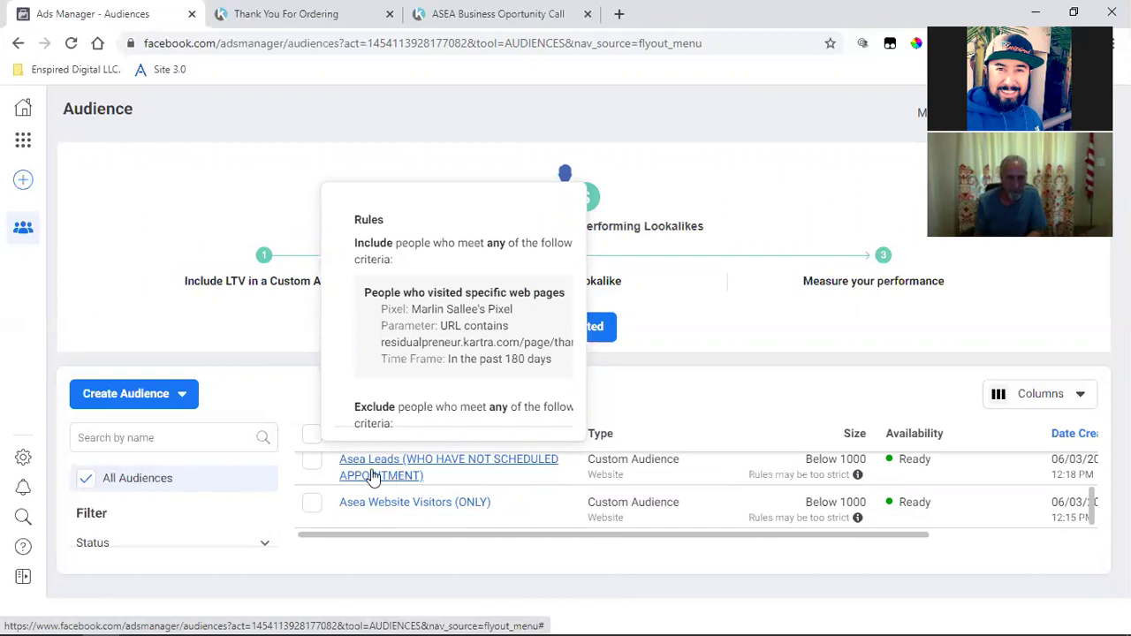
scroll(389, 477, "down", 1)
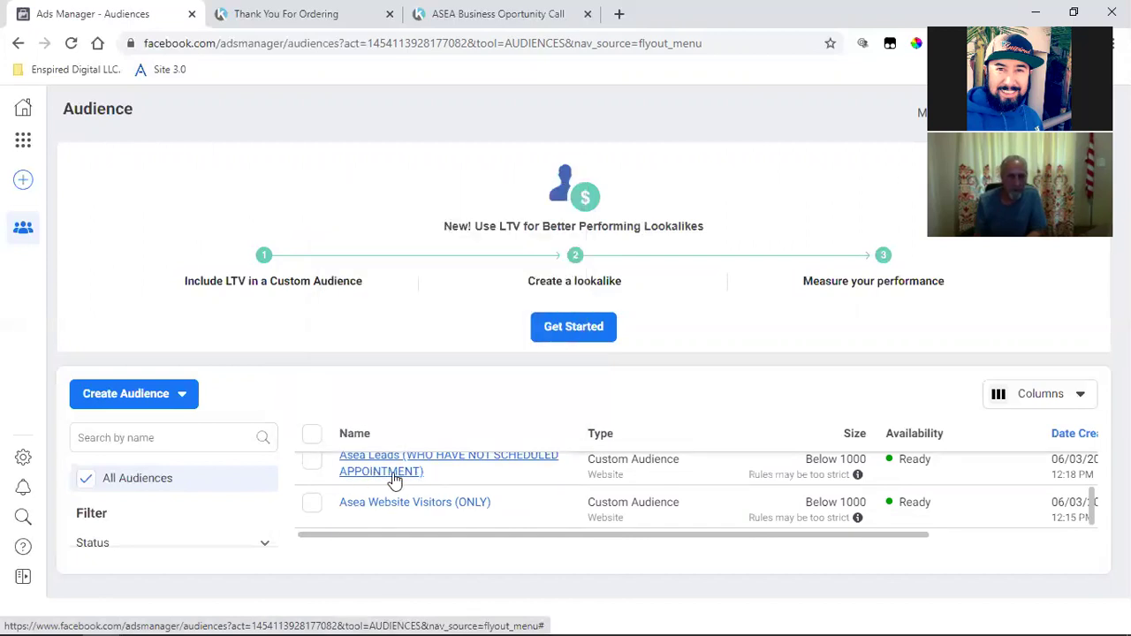
scroll(393, 477, "up", 1)
scroll(496, 500, "down", 1)
scroll(477, 497, "up", 1)
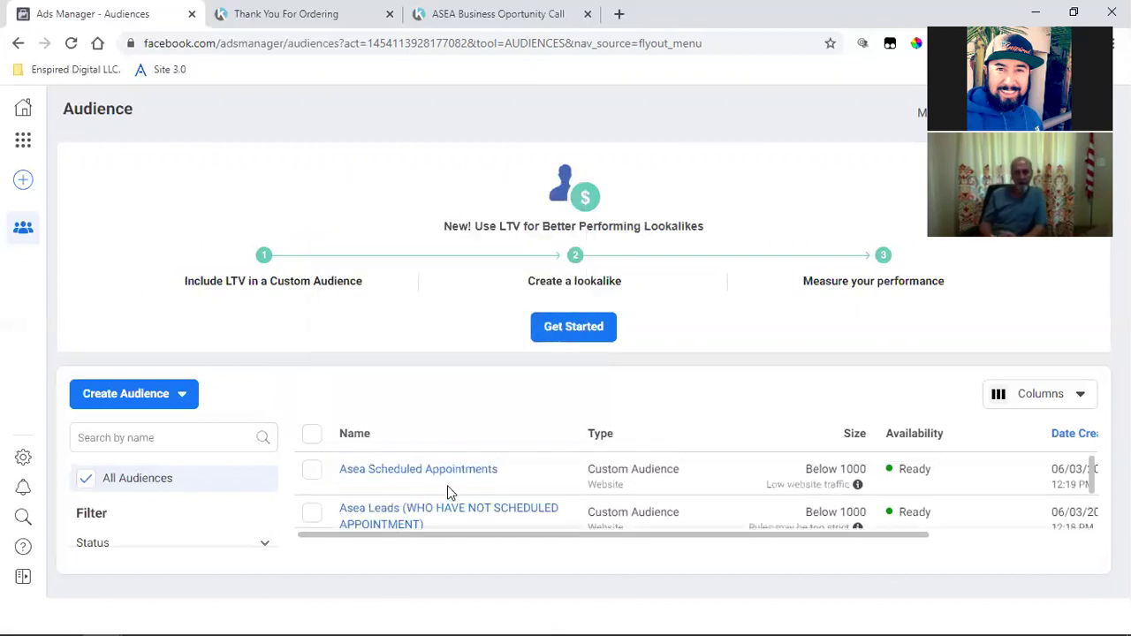
mouse_move(366, 517)
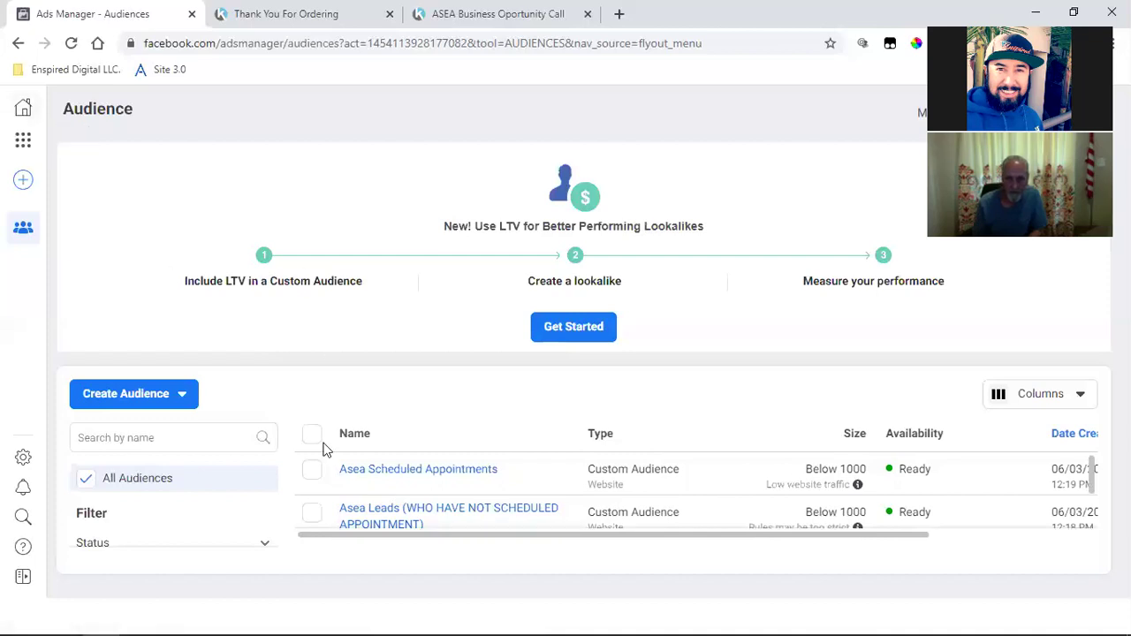
- Return from Business Home to Ads Manager and switch from ShedView to the personal ad account
left_click(23, 108)
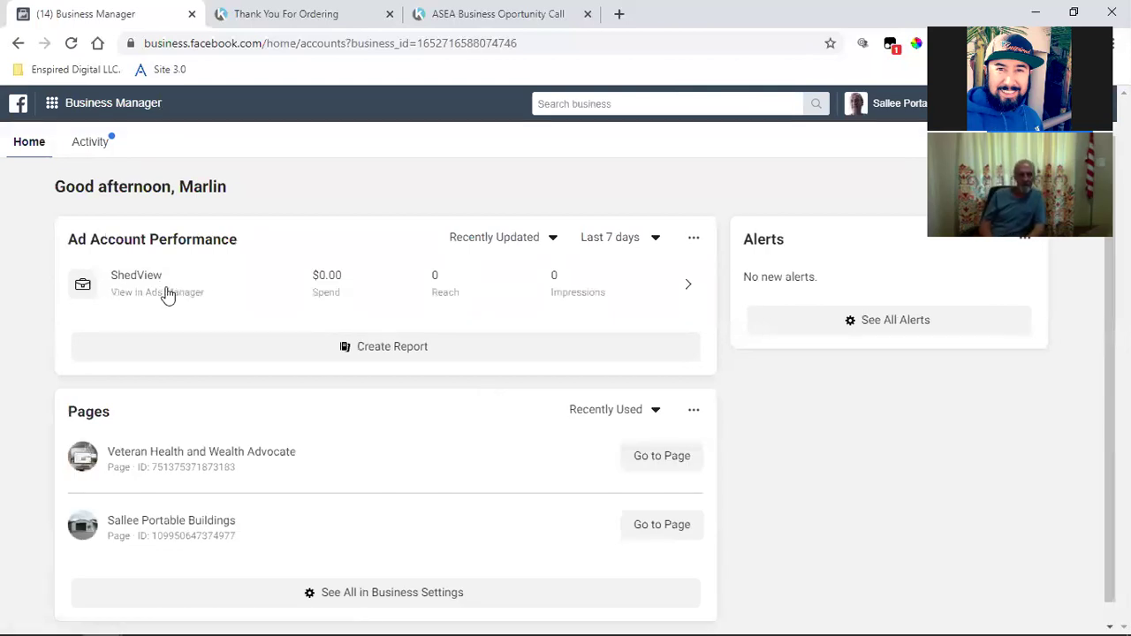
left_click(53, 108)
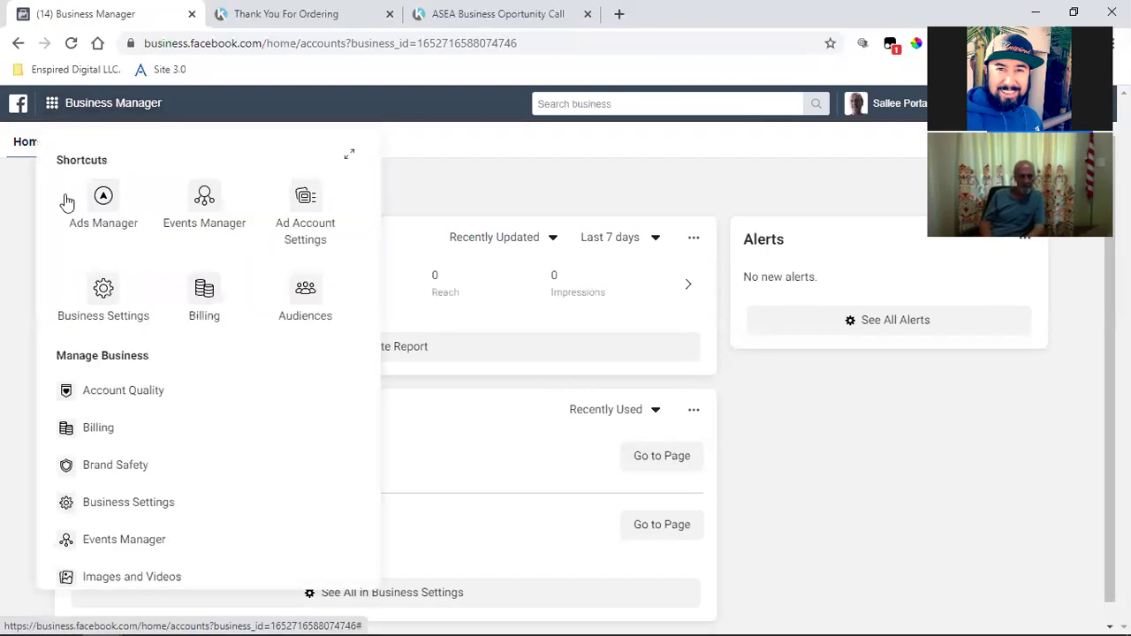
left_click(118, 201)
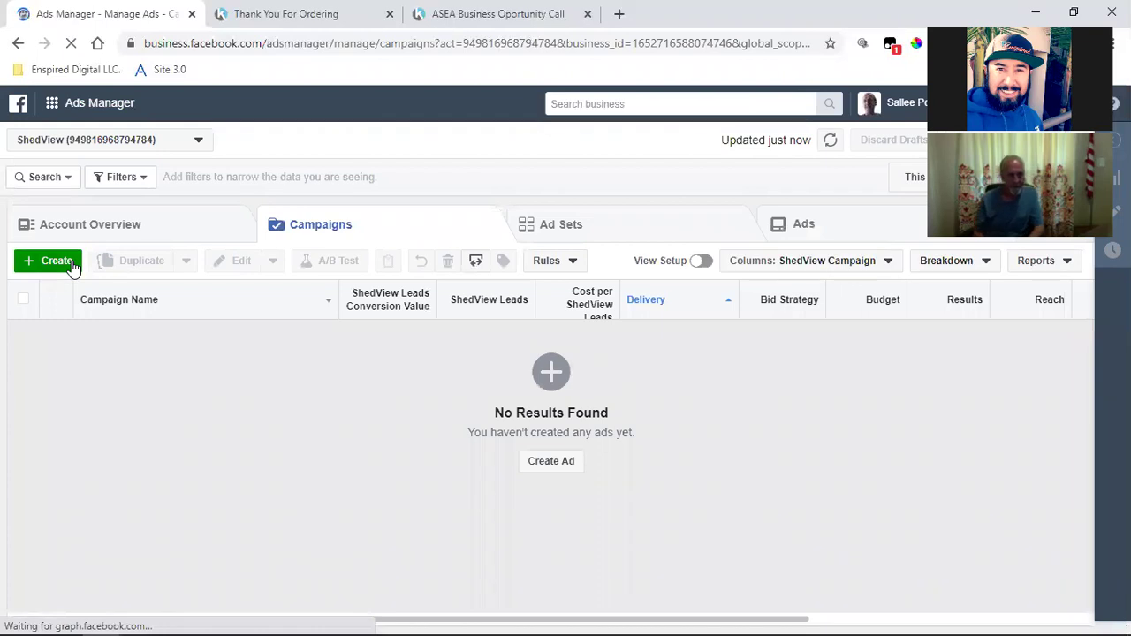
left_click(69, 143)
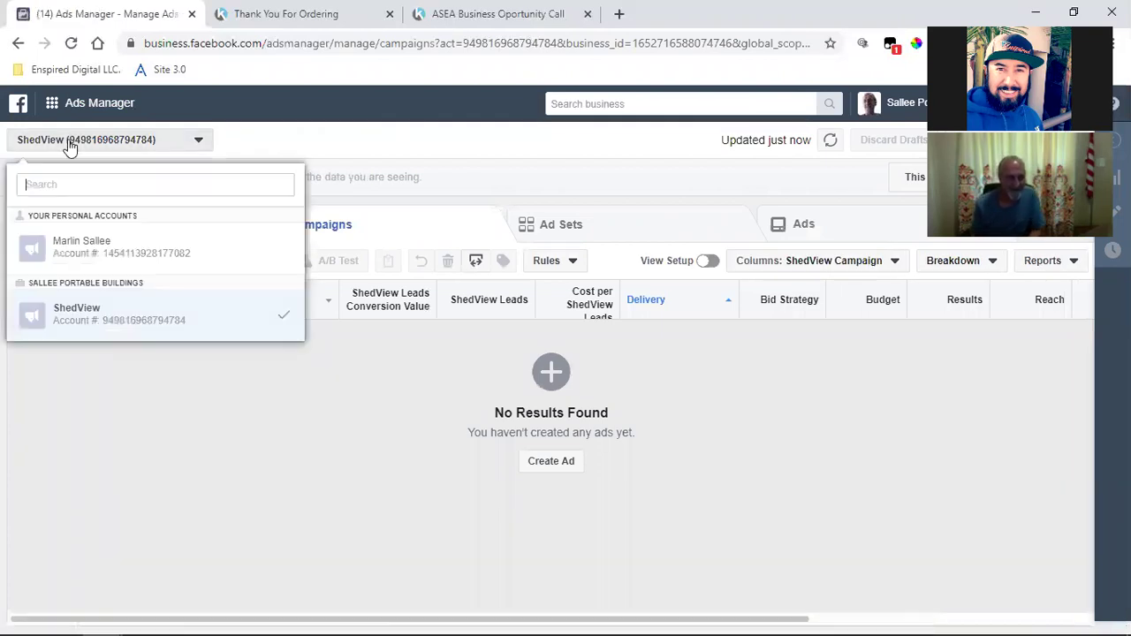
left_click(96, 247)
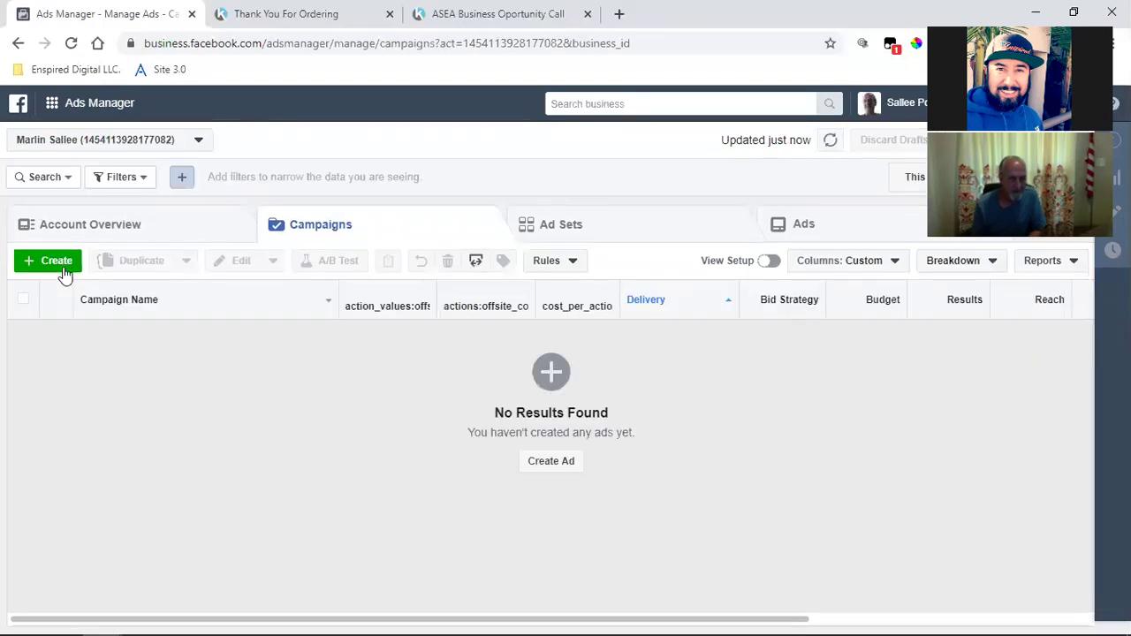
- Start a new campaign and scroll to the Awareness, Consideration and Conversion objective grid
left_click(59, 269)
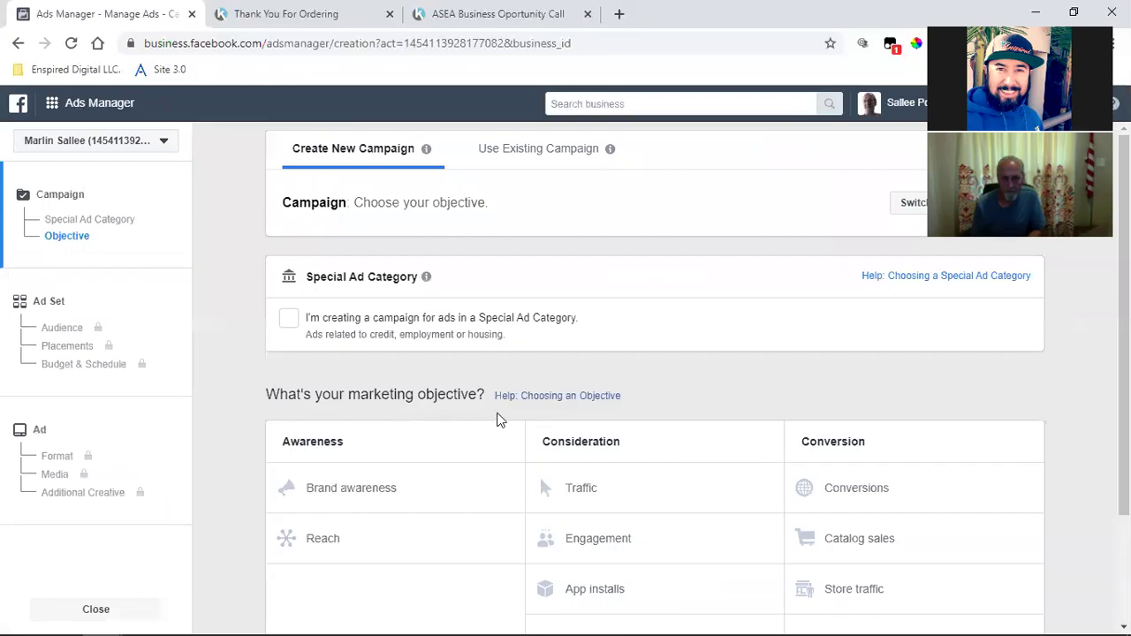
scroll(663, 417, "down", 1)
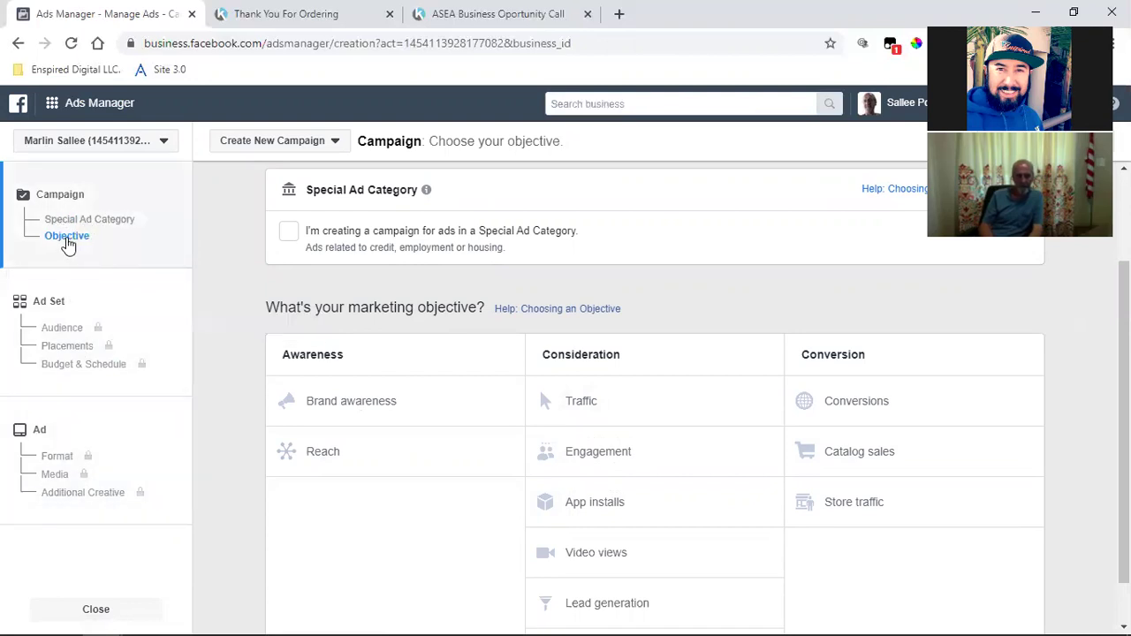
scroll(610, 433, "down", 1)
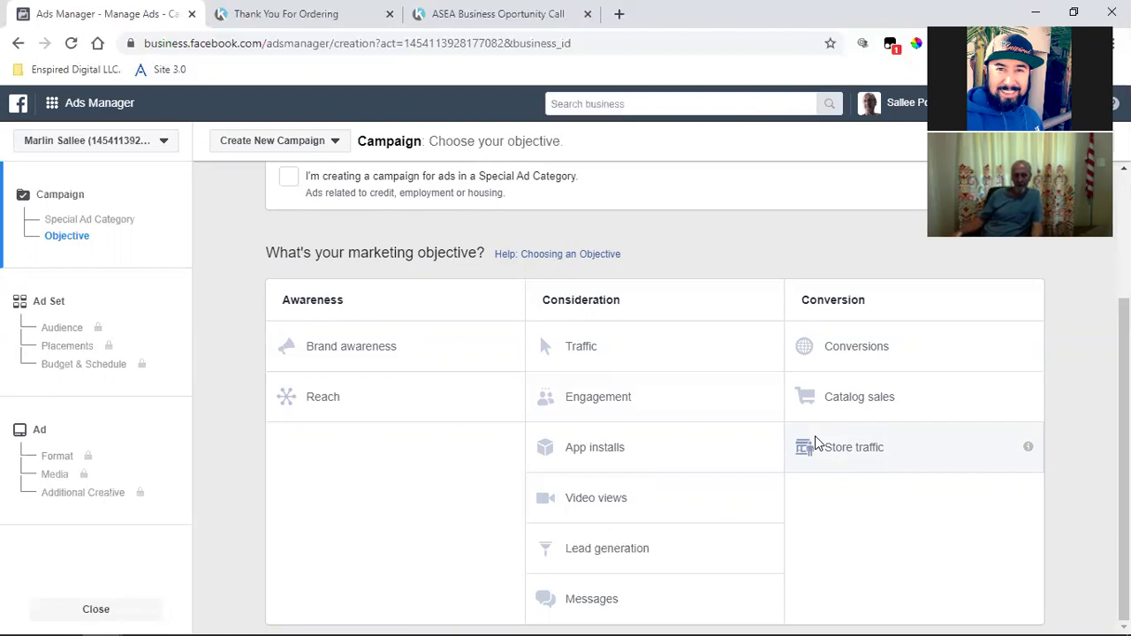
- Pick Video views first, then change the campaign objective to Engagement under Consideration
left_click(616, 517)
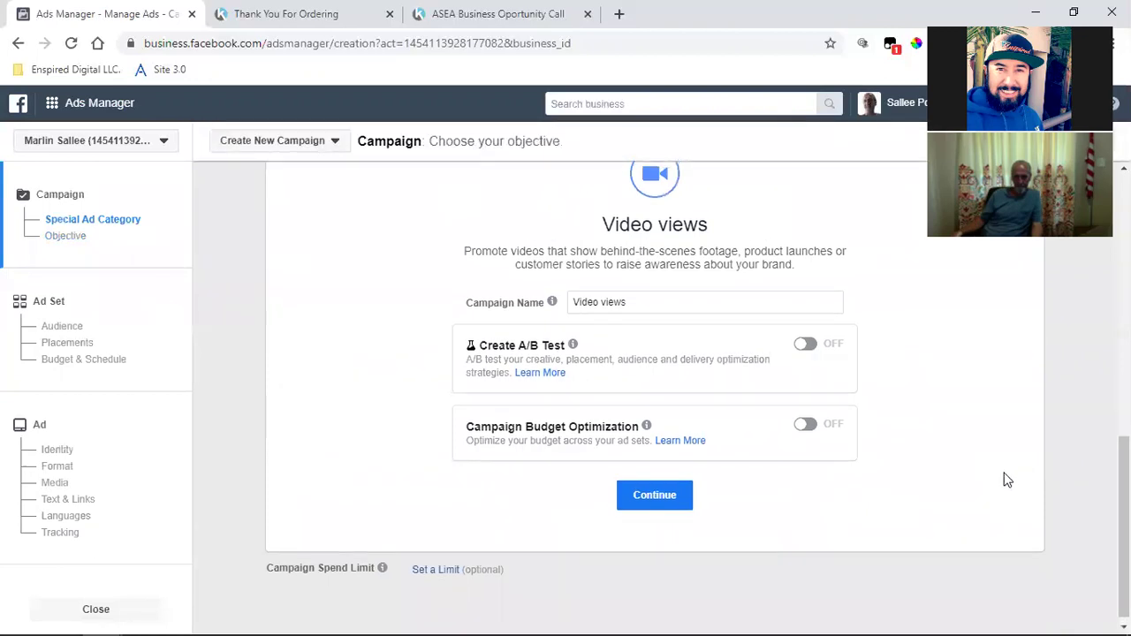
scroll(1013, 469, "up", 4)
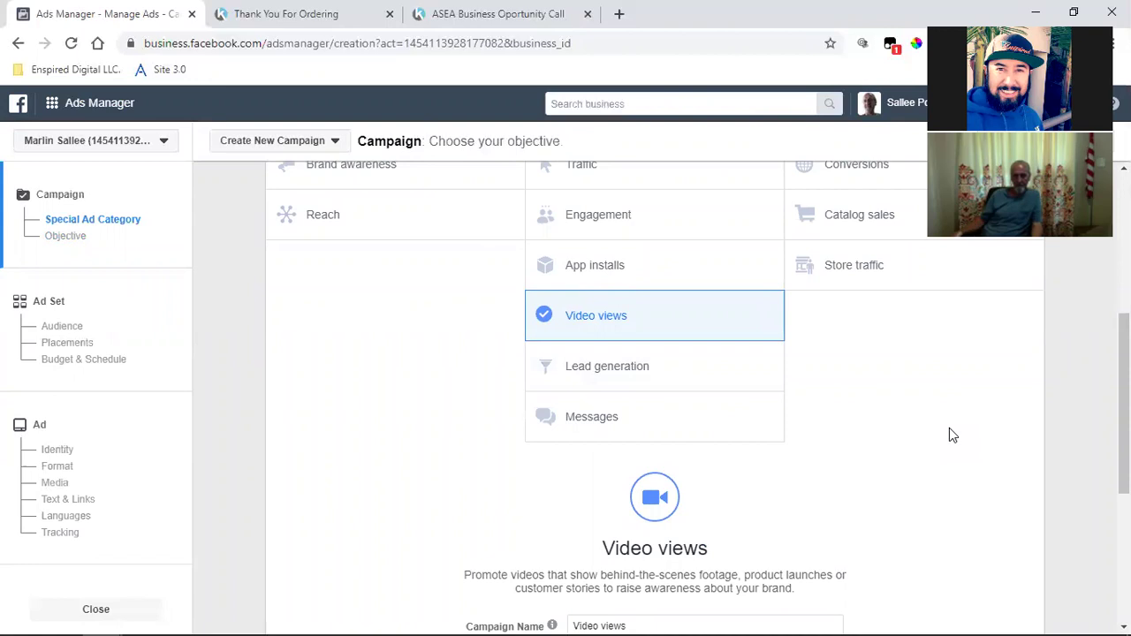
scroll(972, 467, "up", 1)
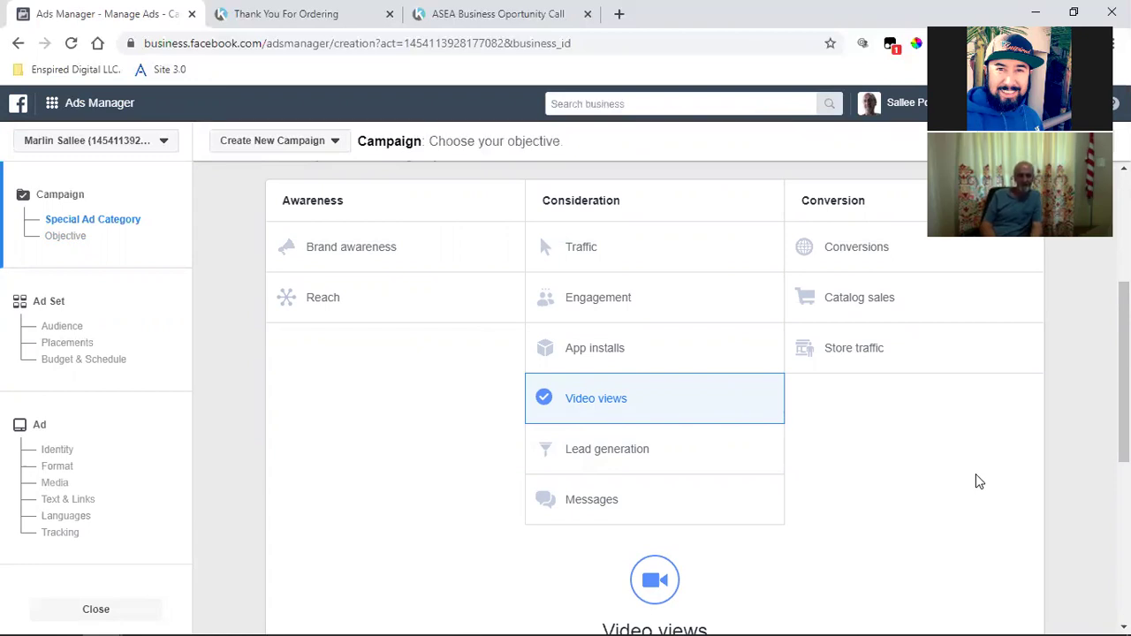
left_click(605, 304)
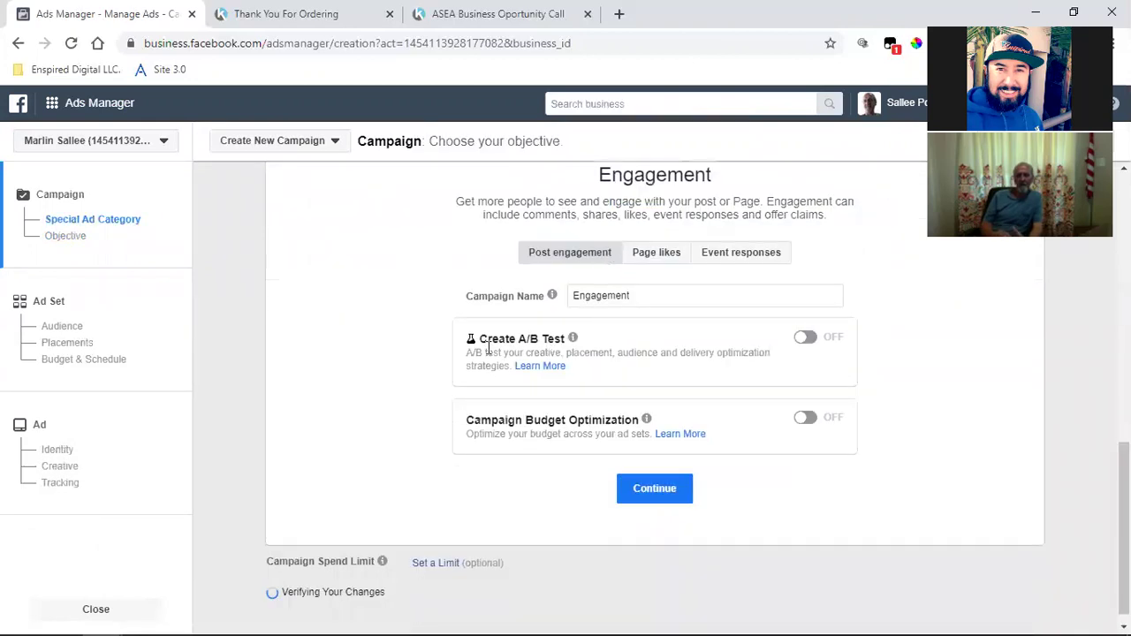
scroll(450, 363, "up", 4)
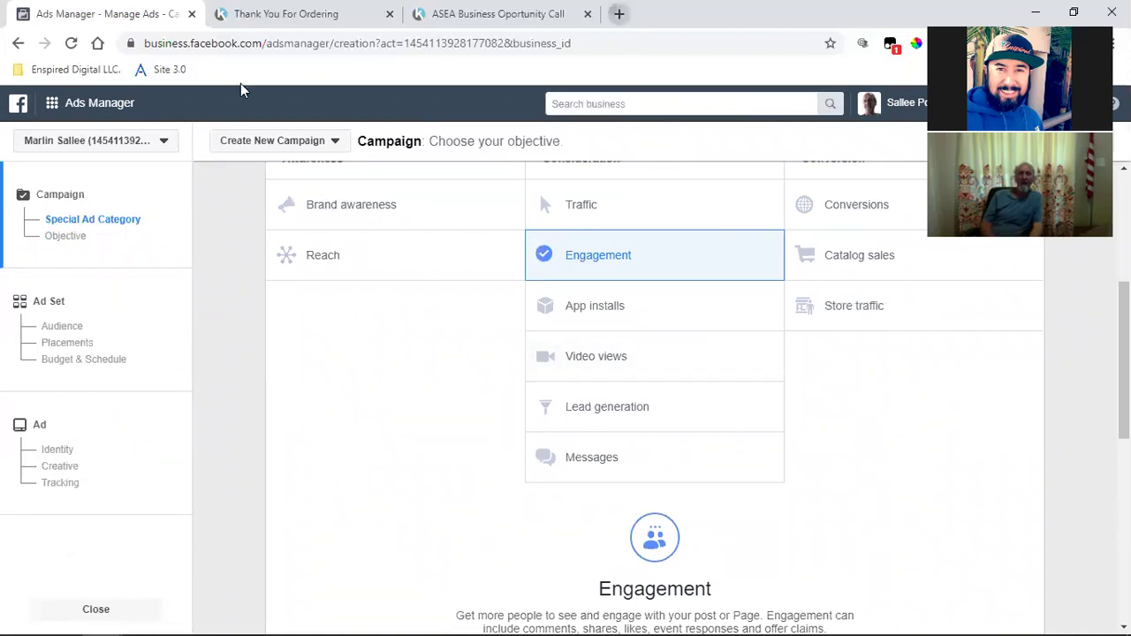
left_click(618, 15)
- Go from the Enspired Digital bookmark to the news feed and scroll to the GERU $67 Lifetime Deal ad
left_click(75, 69)
left_click(445, 290)
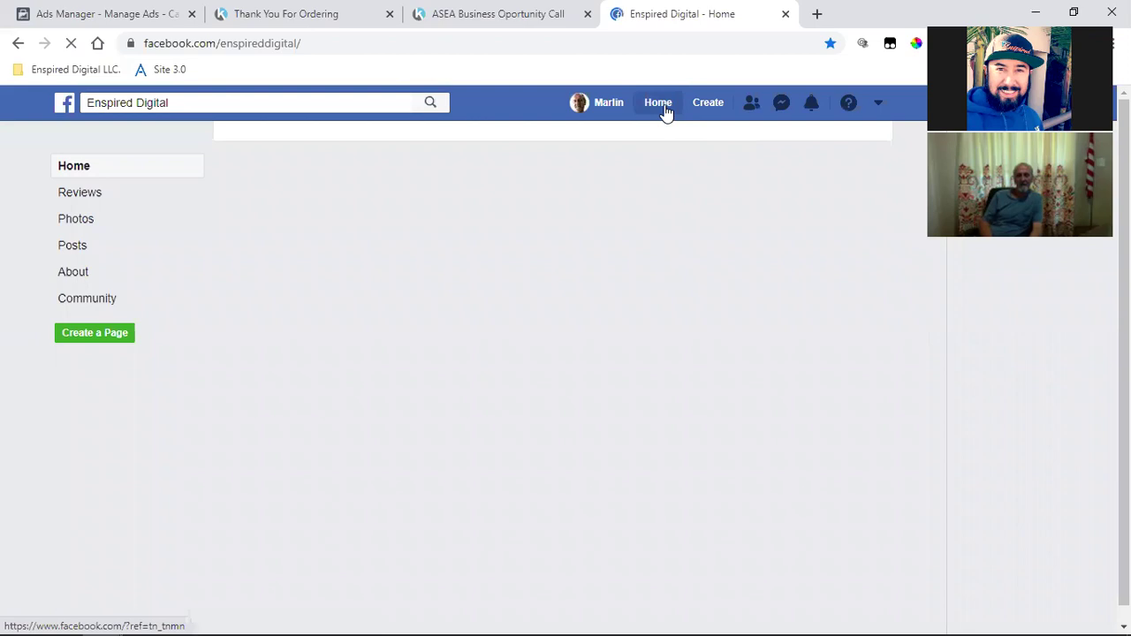
left_click(665, 111)
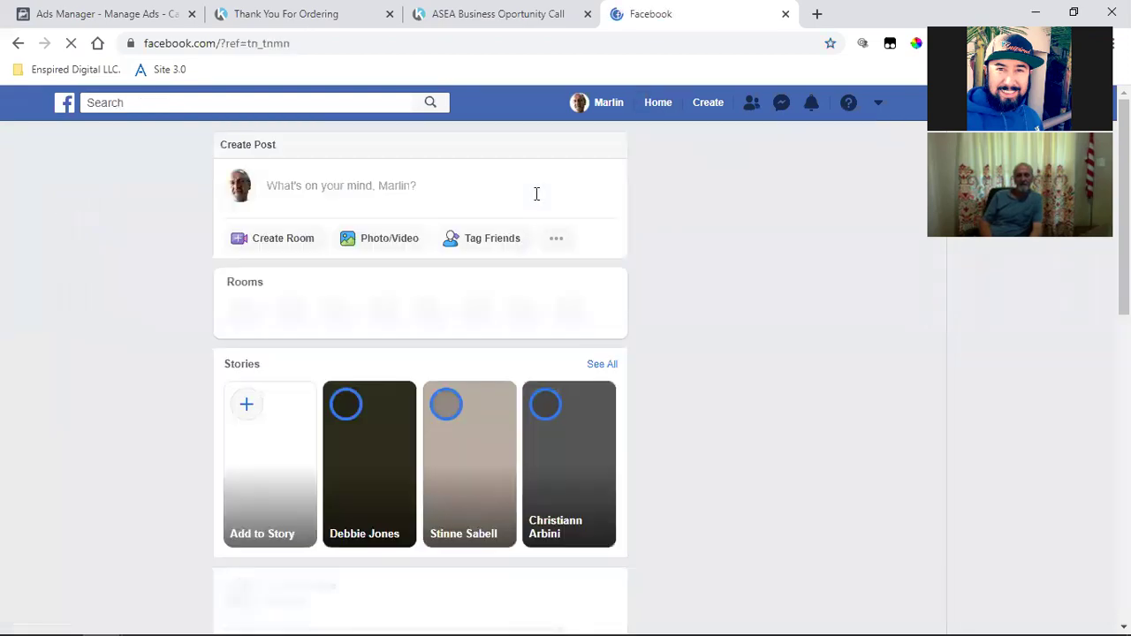
scroll(564, 373, "down", 3)
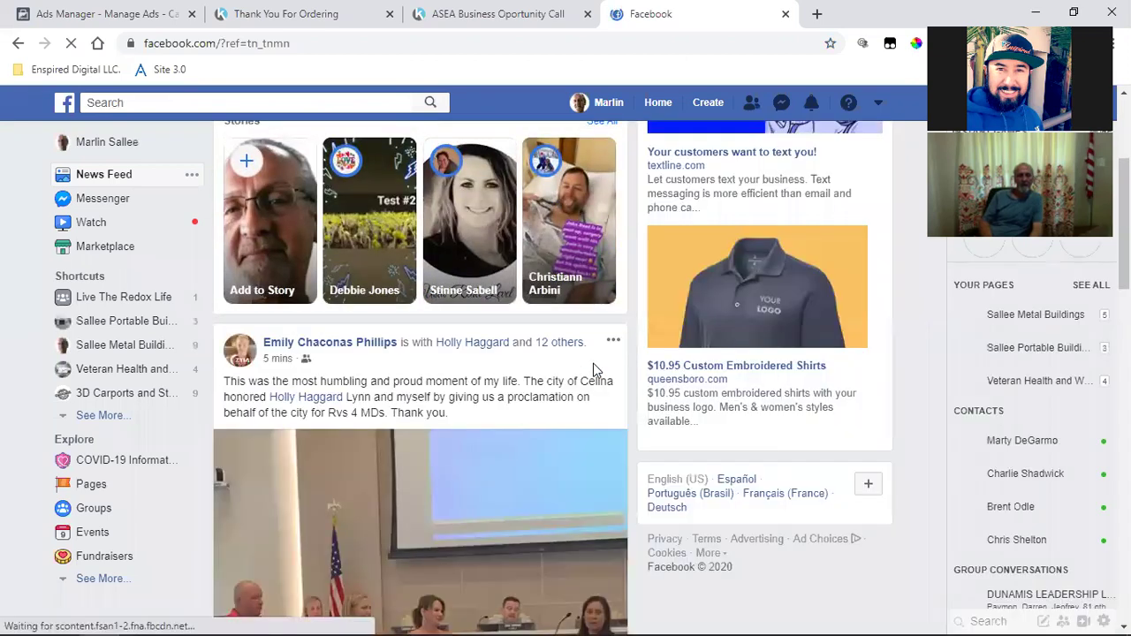
scroll(610, 370, "down", 1)
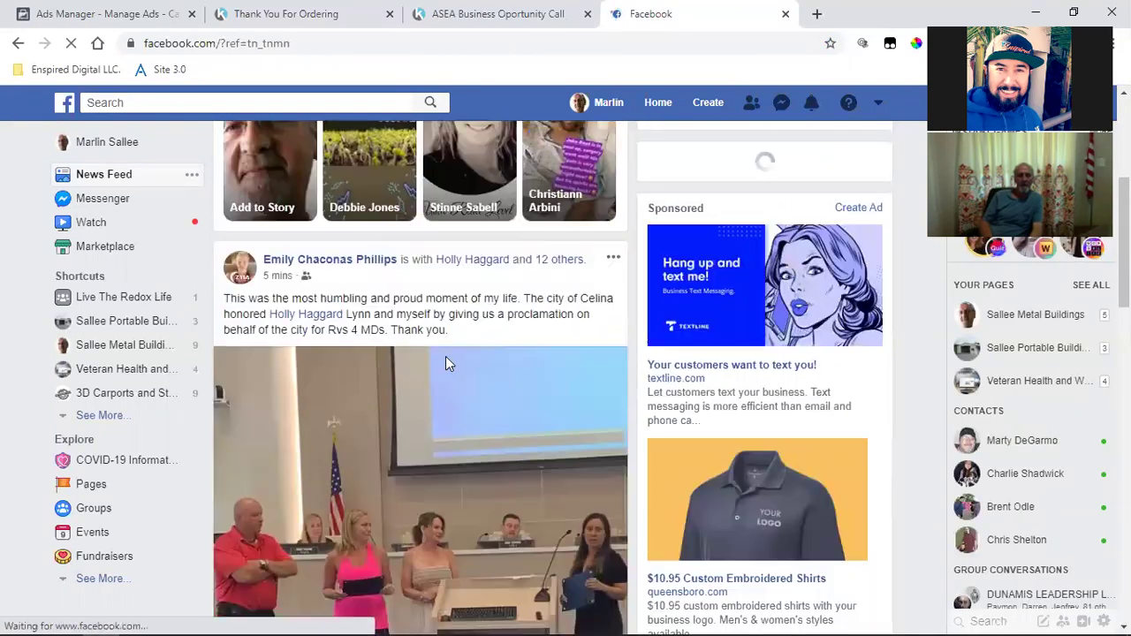
scroll(519, 441, "down", 7)
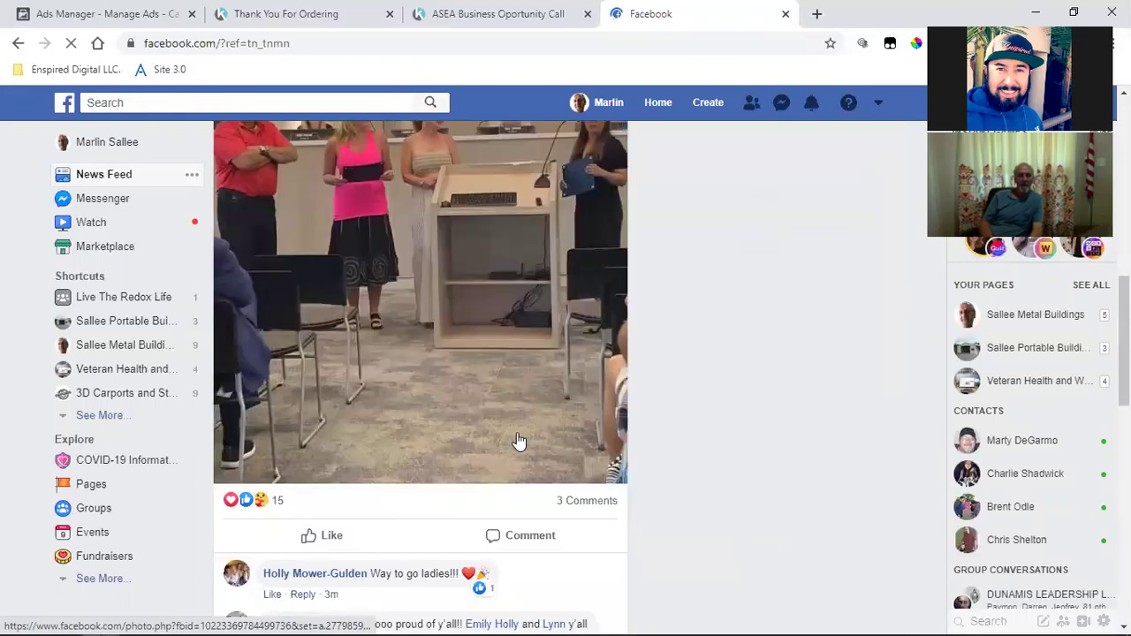
scroll(519, 440, "down", 9)
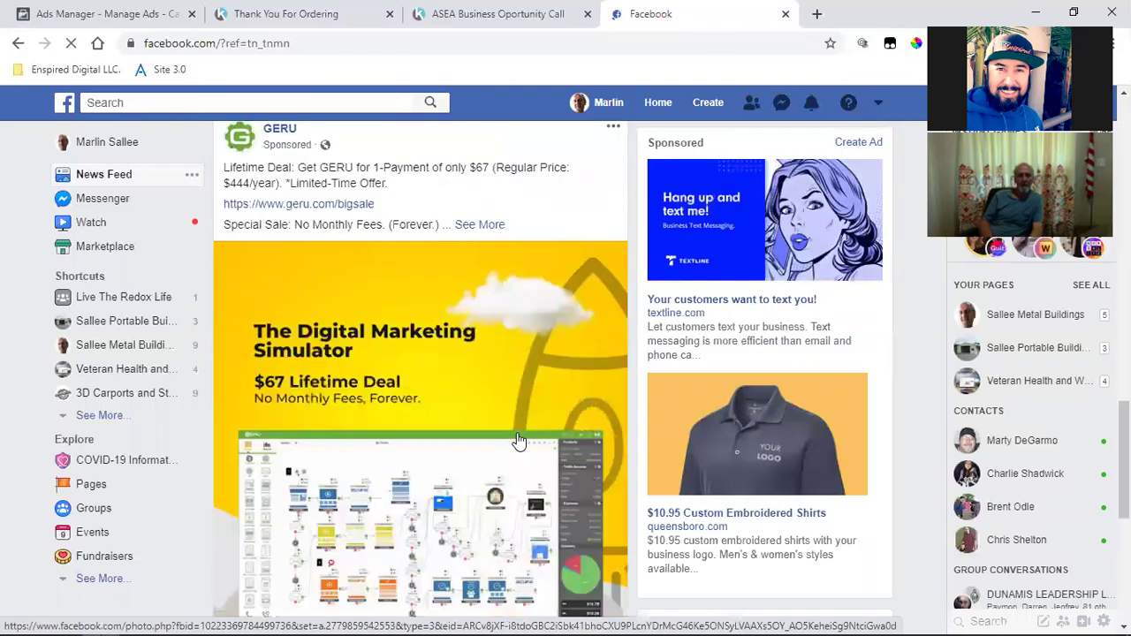
scroll(519, 442, "down", 2)
scroll(513, 439, "up", 4)
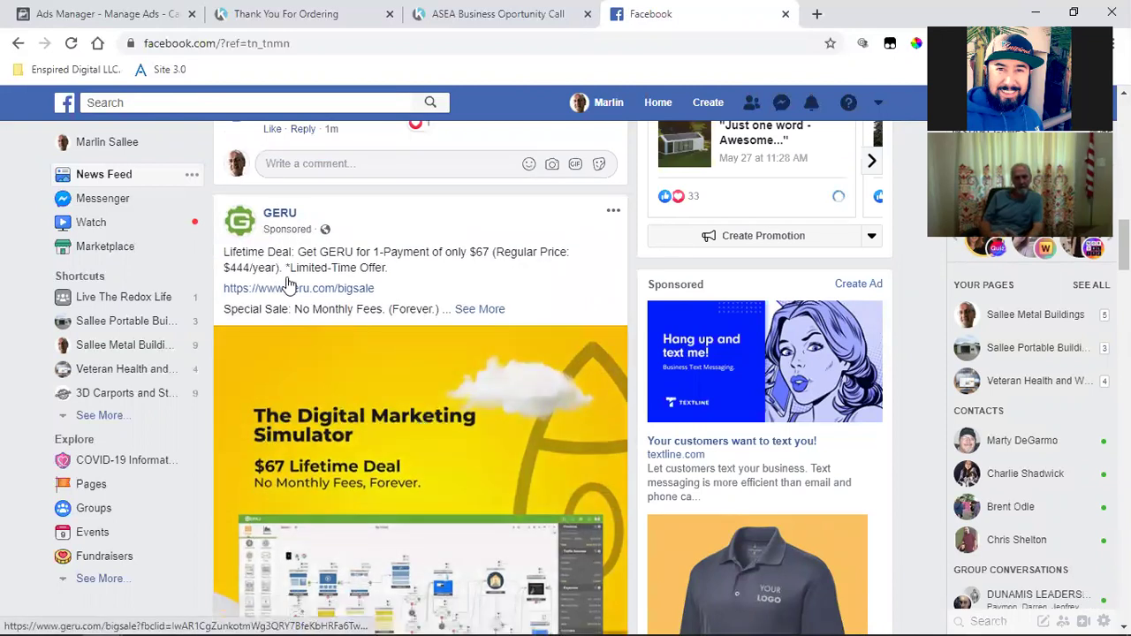
scroll(430, 382, "down", 4)
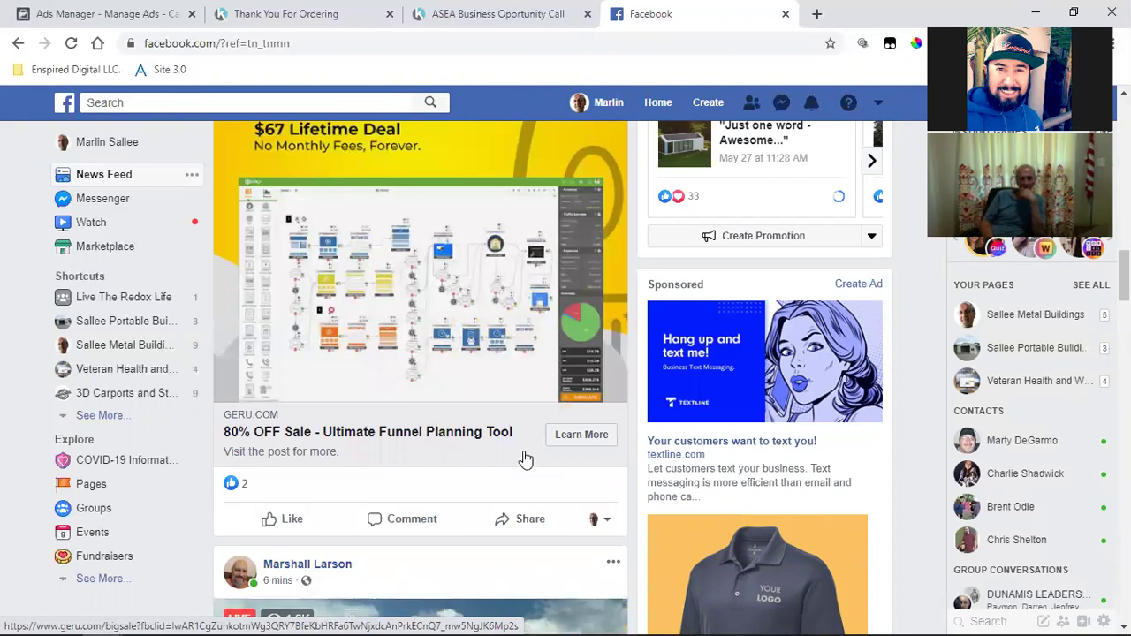
- Open geru.com/bigsale from the ad and review the $67 Standard and $164 Pro Lifetime pricing
left_click(570, 431)
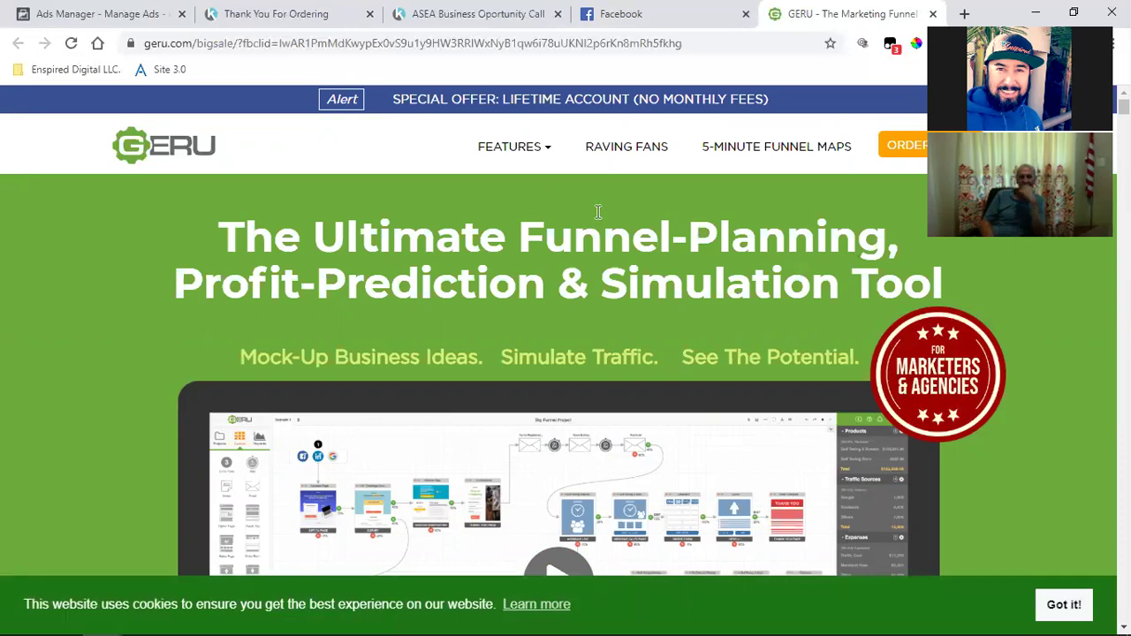
scroll(597, 212, "down", 10)
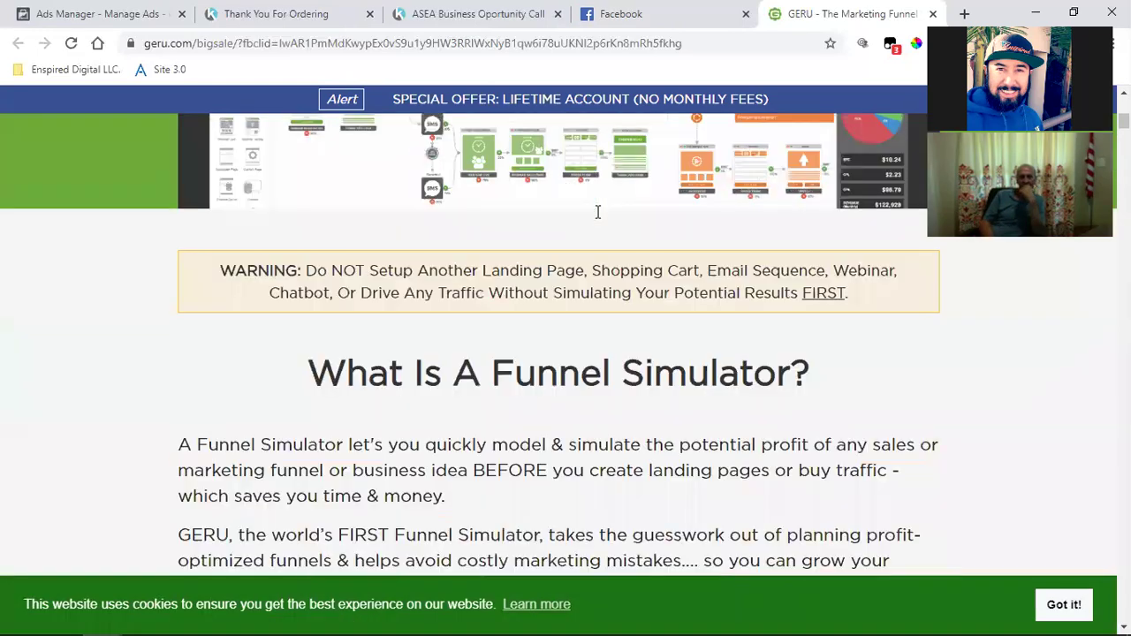
scroll(598, 212, "down", 5)
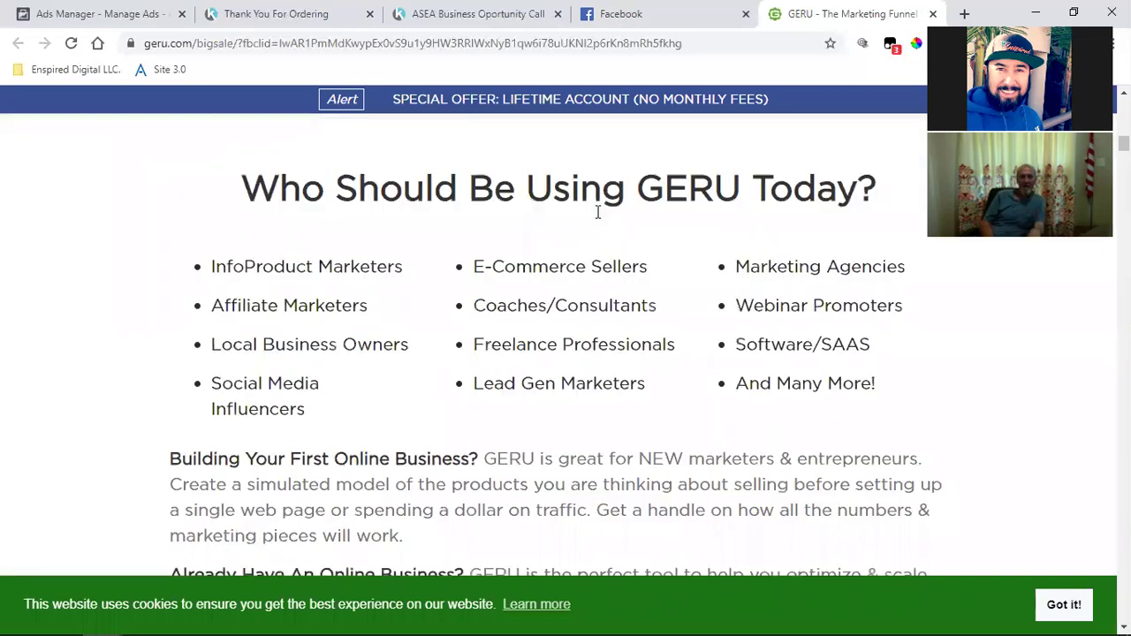
scroll(598, 212, "down", 3)
scroll(598, 212, "down", 6)
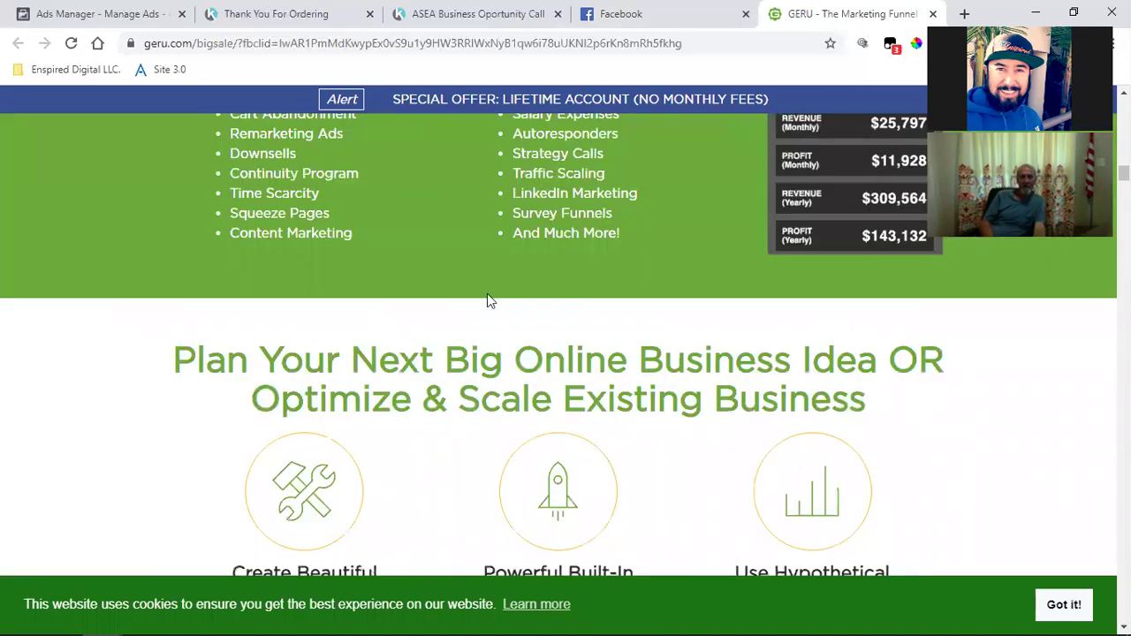
scroll(487, 295, "down", 5)
scroll(489, 300, "down", 5)
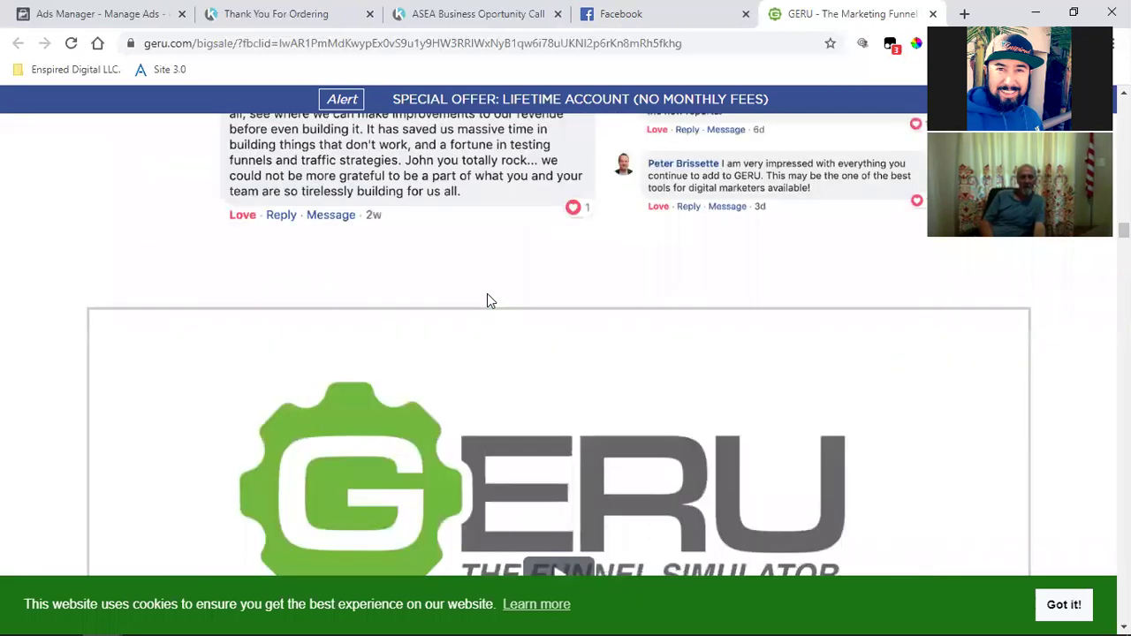
scroll(492, 300, "down", 5)
scroll(491, 300, "down", 5)
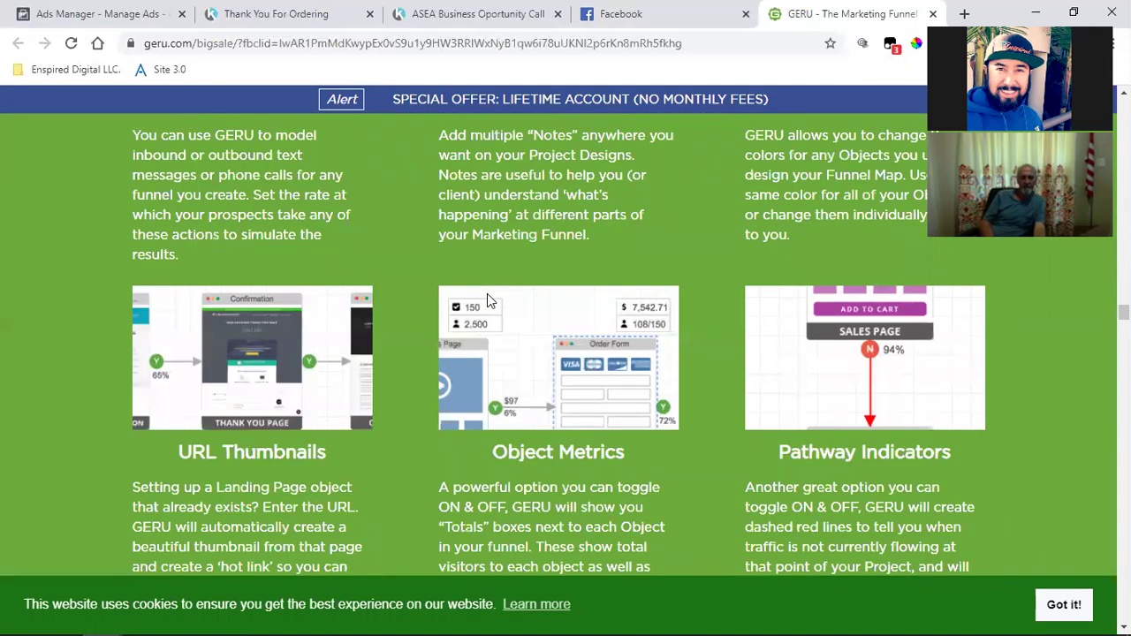
scroll(487, 293, "down", 5)
scroll(496, 230, "down", 5)
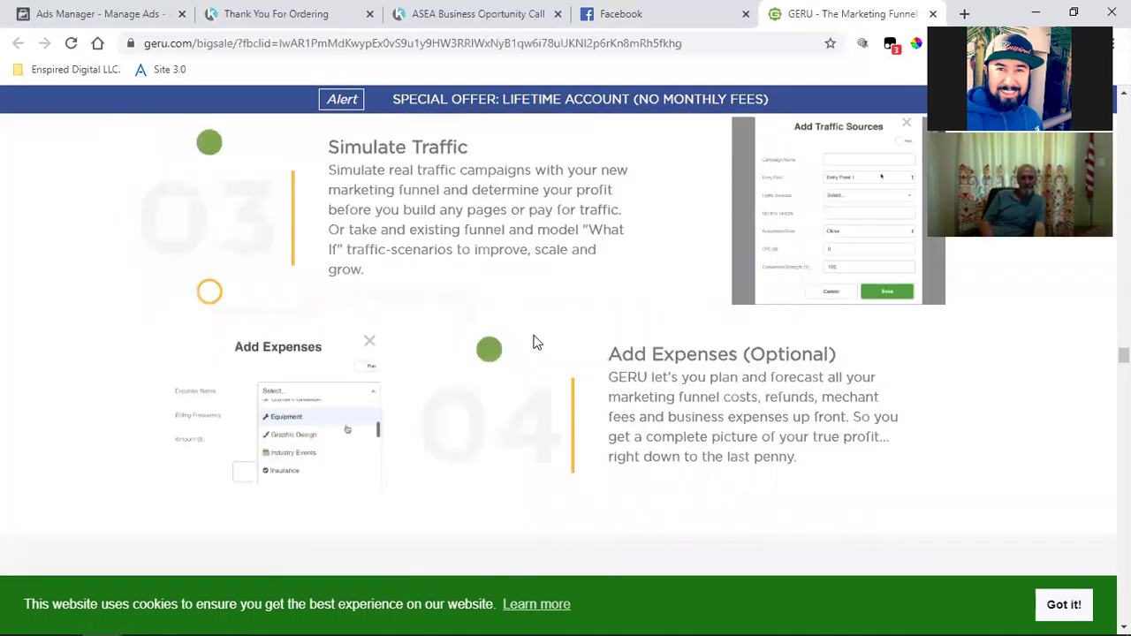
scroll(534, 342, "down", 5)
scroll(534, 342, "down", 5)
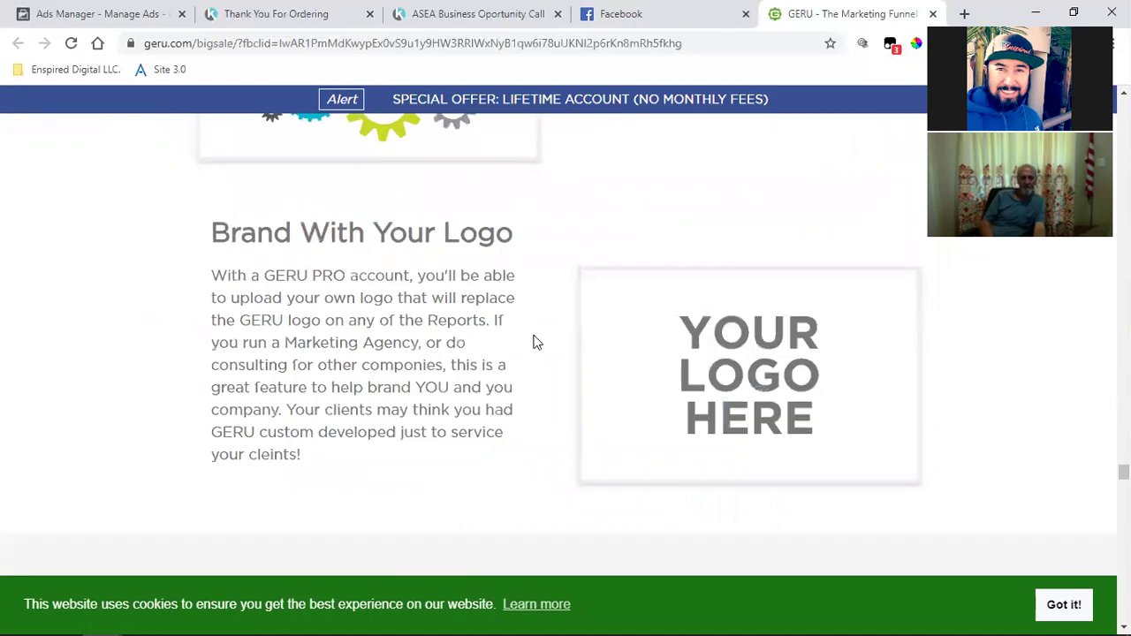
scroll(534, 342, "down", 5)
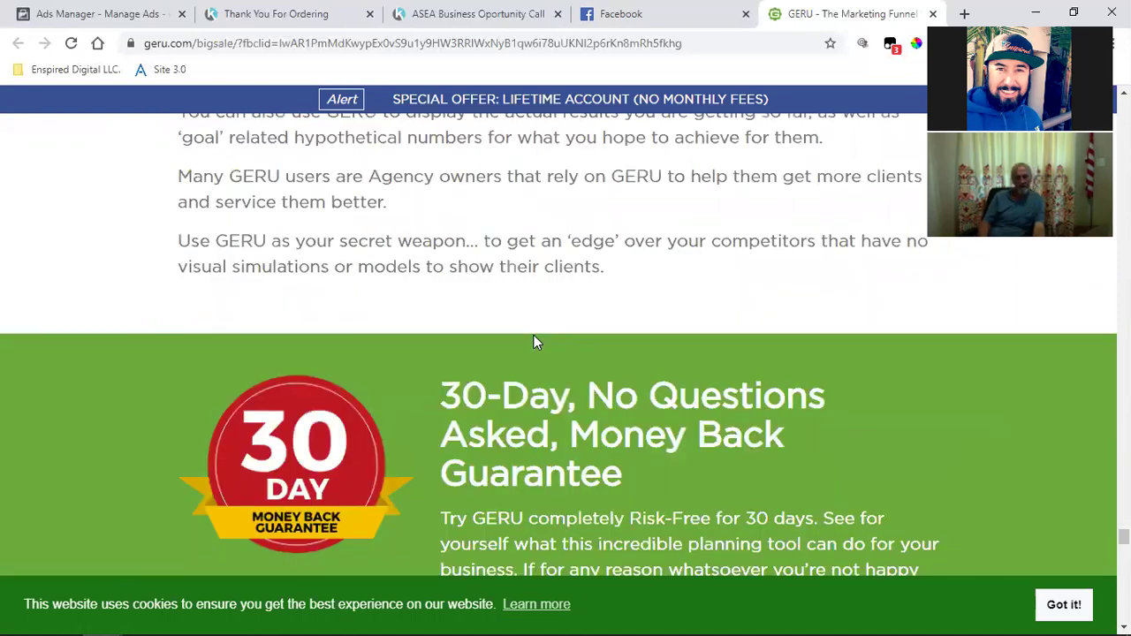
scroll(534, 342, "down", 5)
scroll(534, 343, "down", 6)
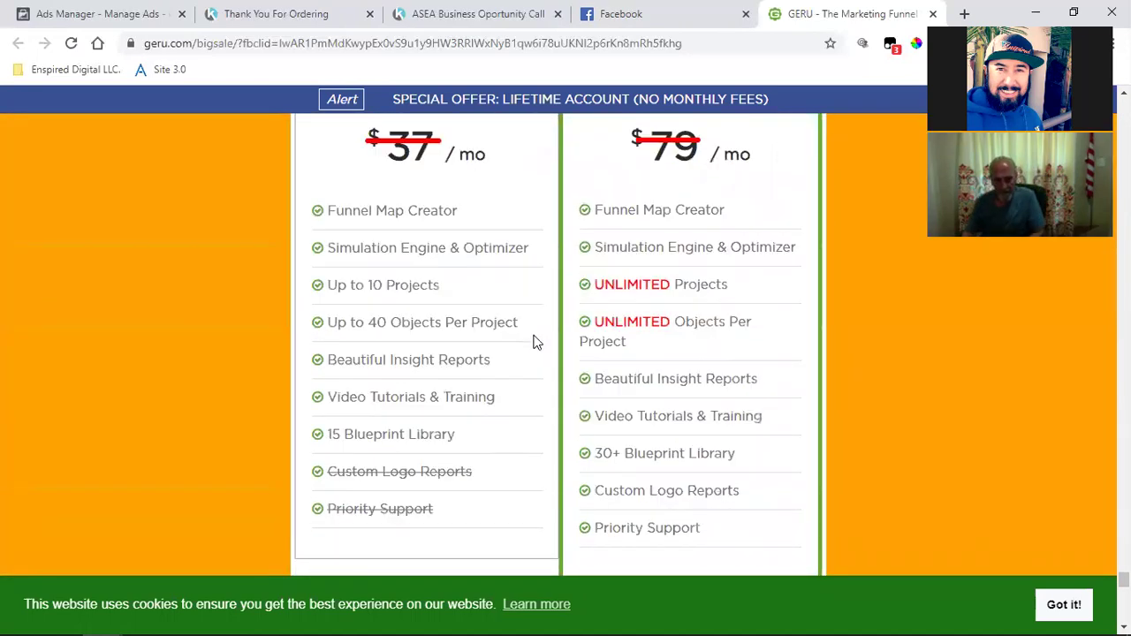
scroll(534, 335, "down", 2)
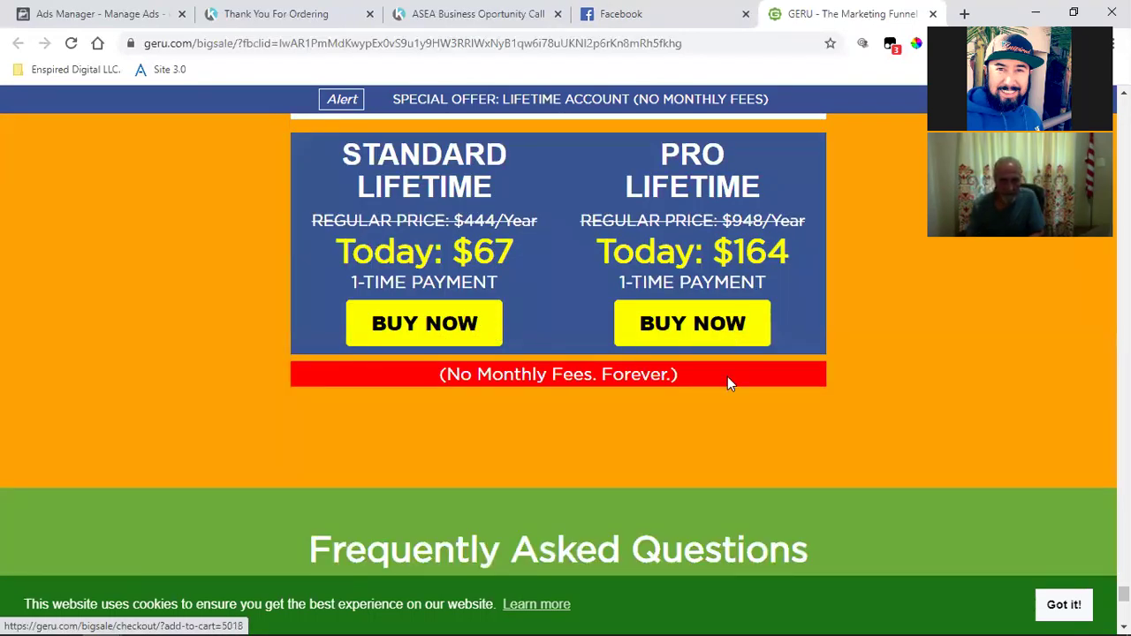
scroll(727, 376, "up", 10)
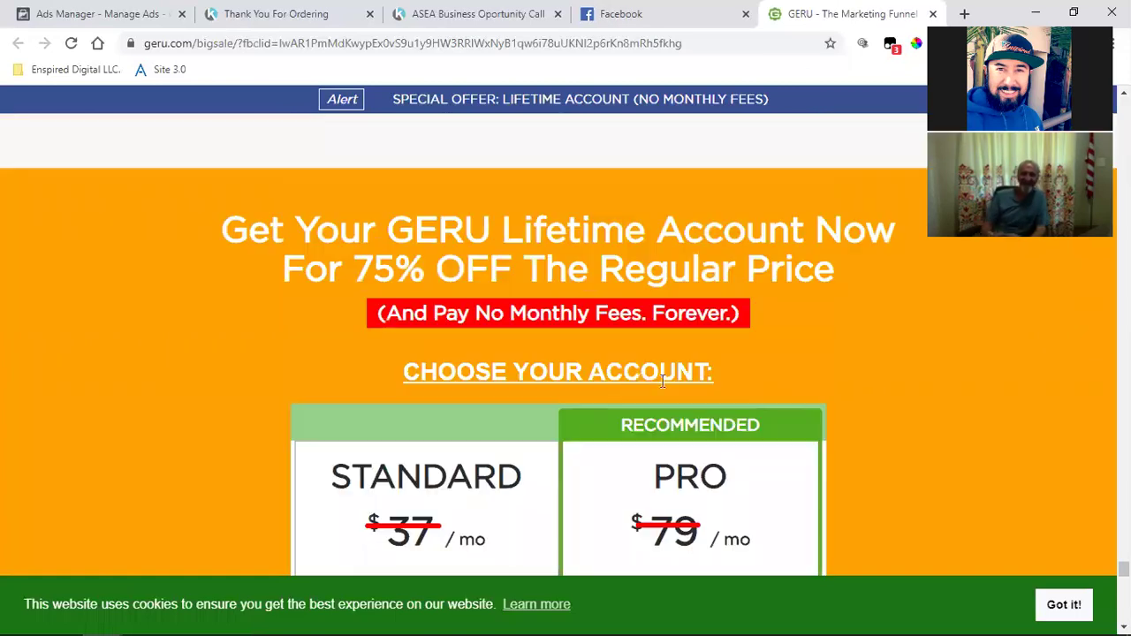
scroll(718, 368, "down", 8)
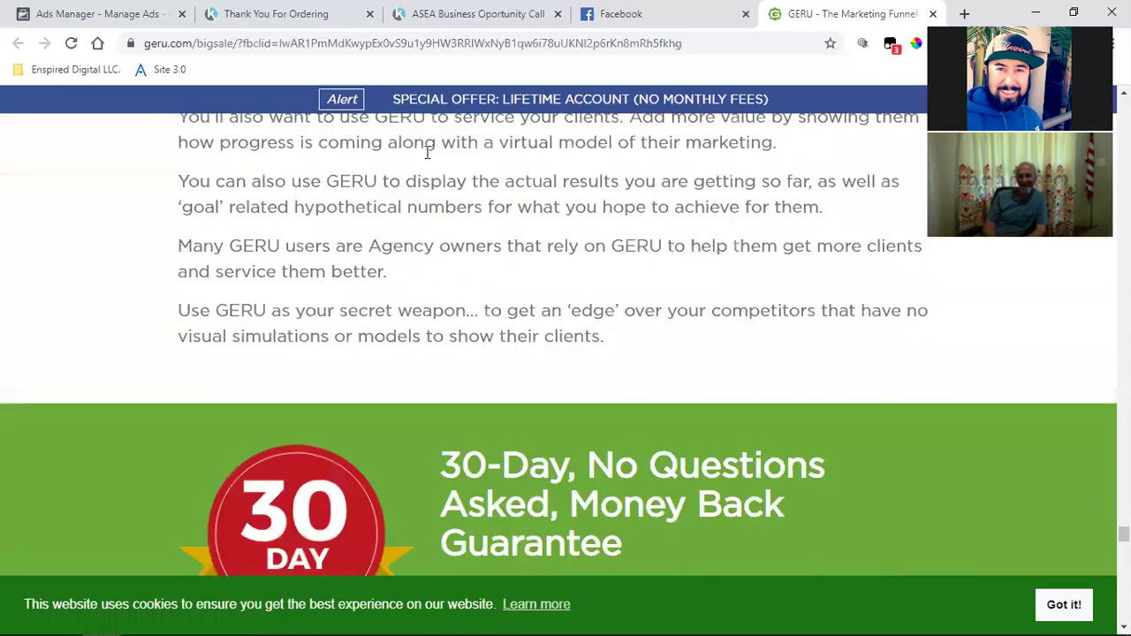
left_click(619, 14)
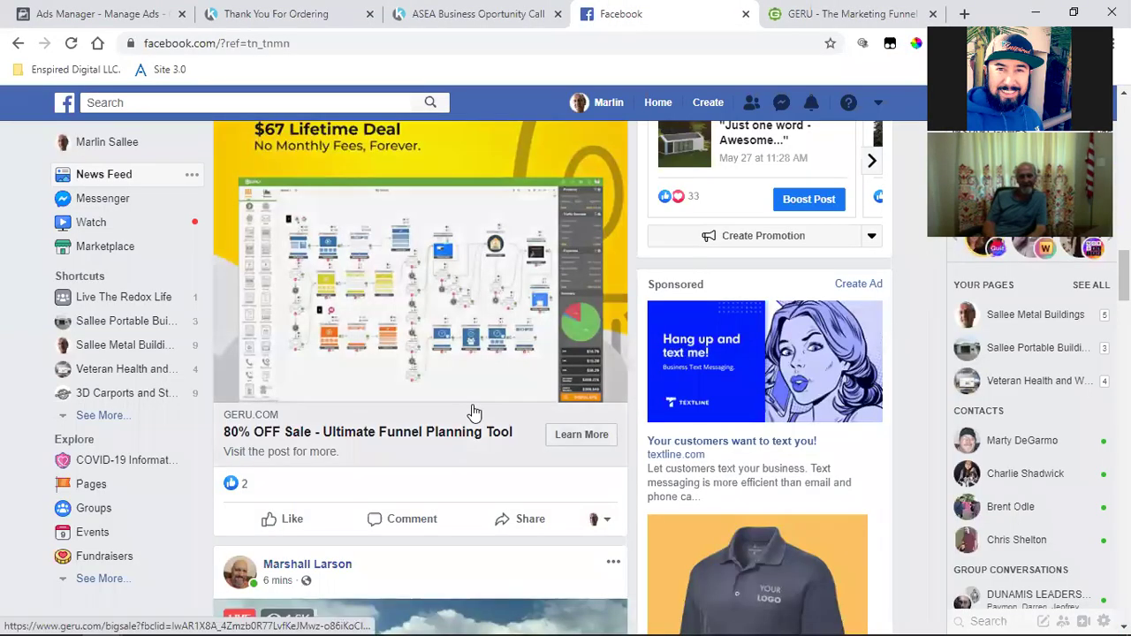
scroll(475, 413, "up", 3)
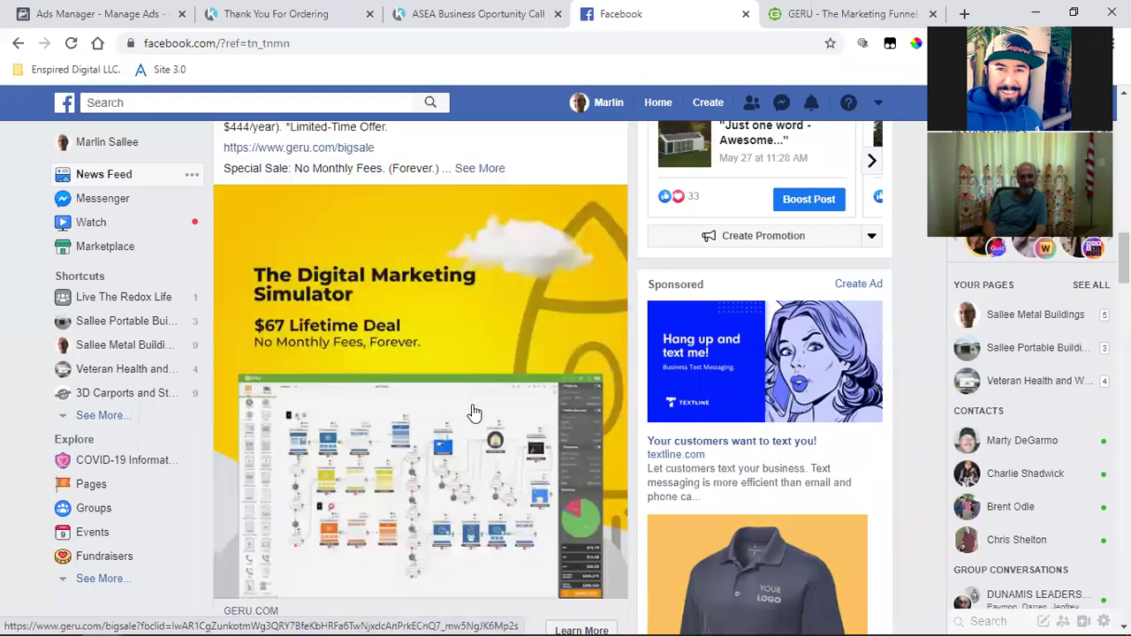
scroll(475, 413, "up", 1)
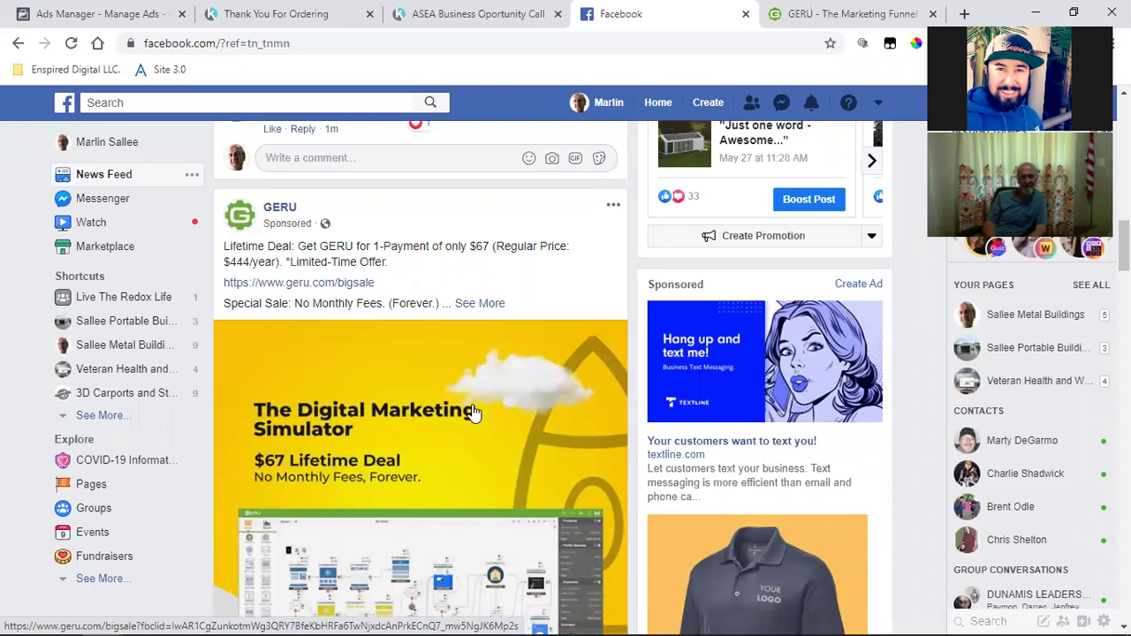
scroll(474, 412, "down", 4)
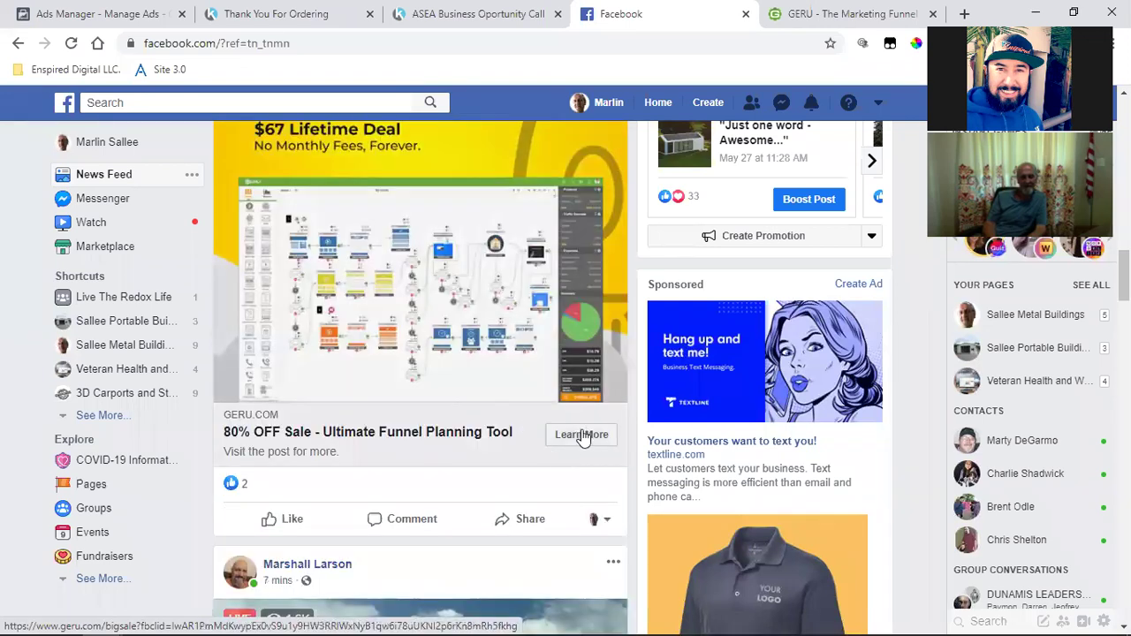
left_click(581, 437)
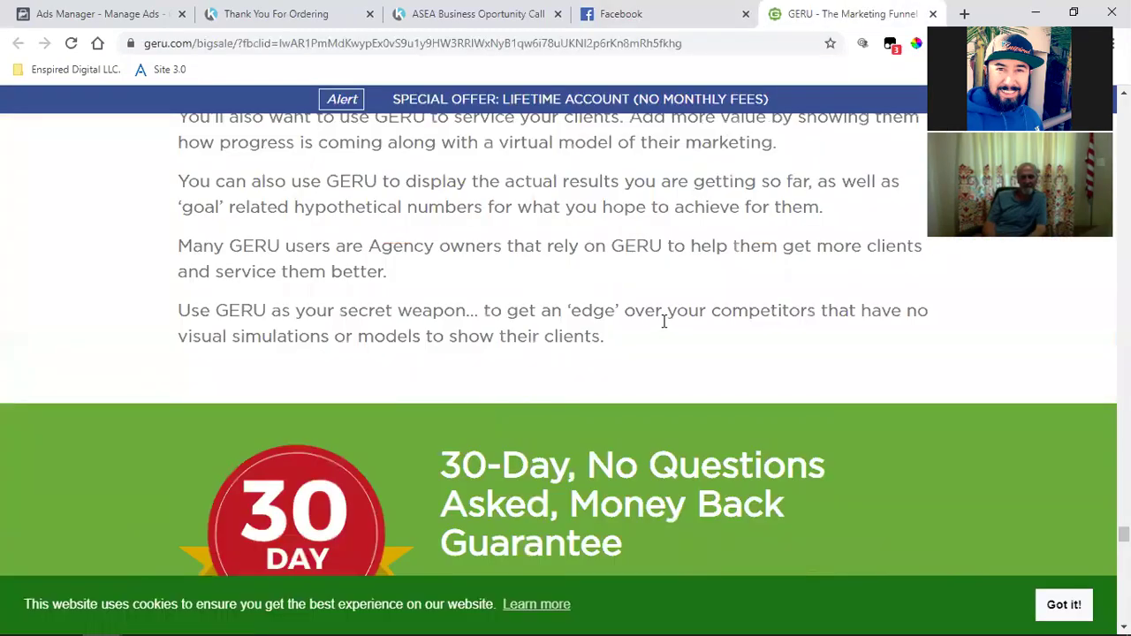
scroll(654, 354, "down", 15)
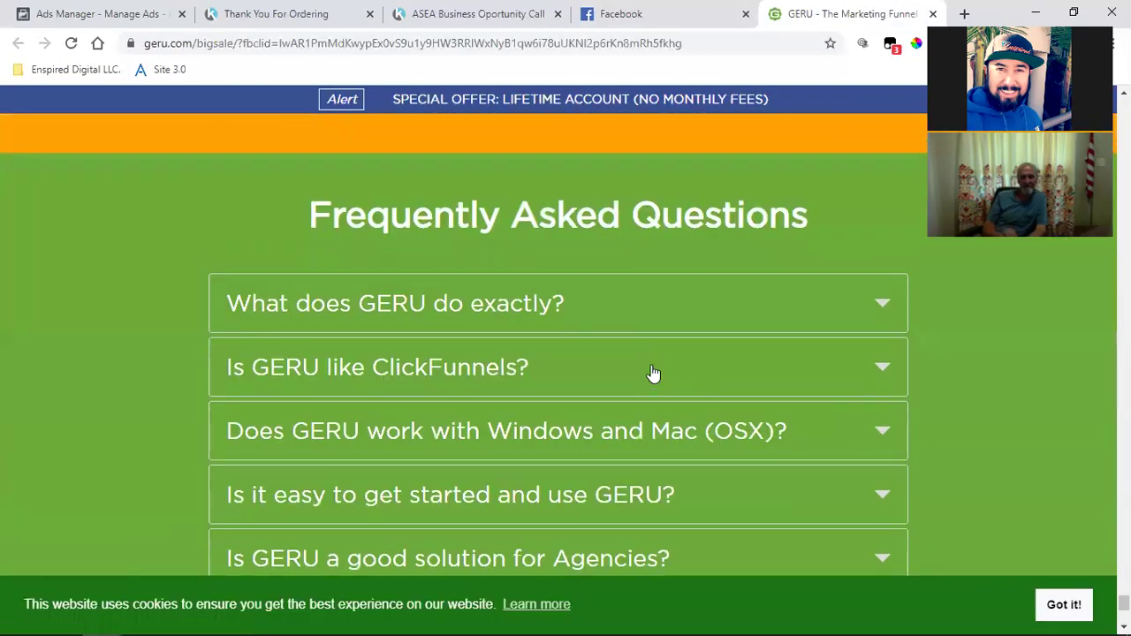
scroll(654, 374, "up", 5)
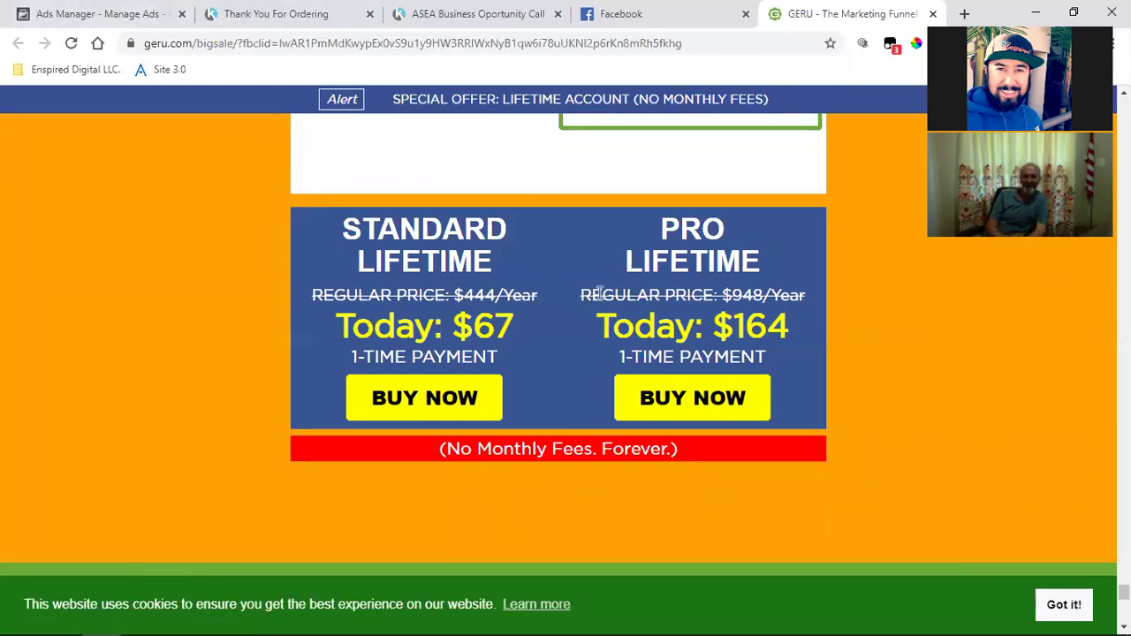
left_click(645, 12)
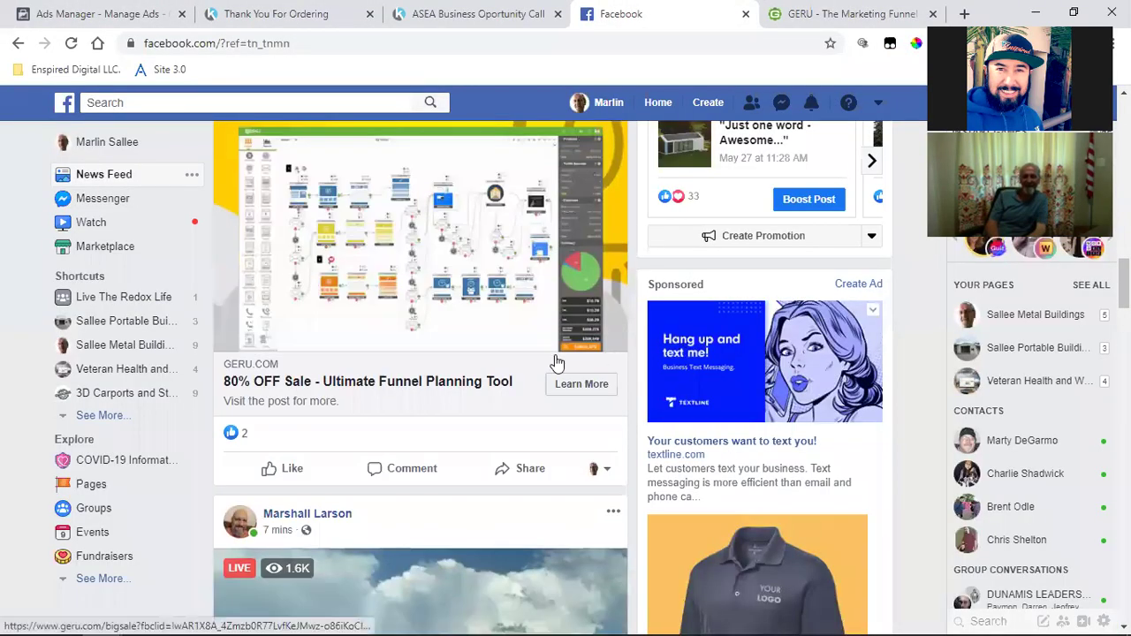
scroll(586, 381, "up", 2)
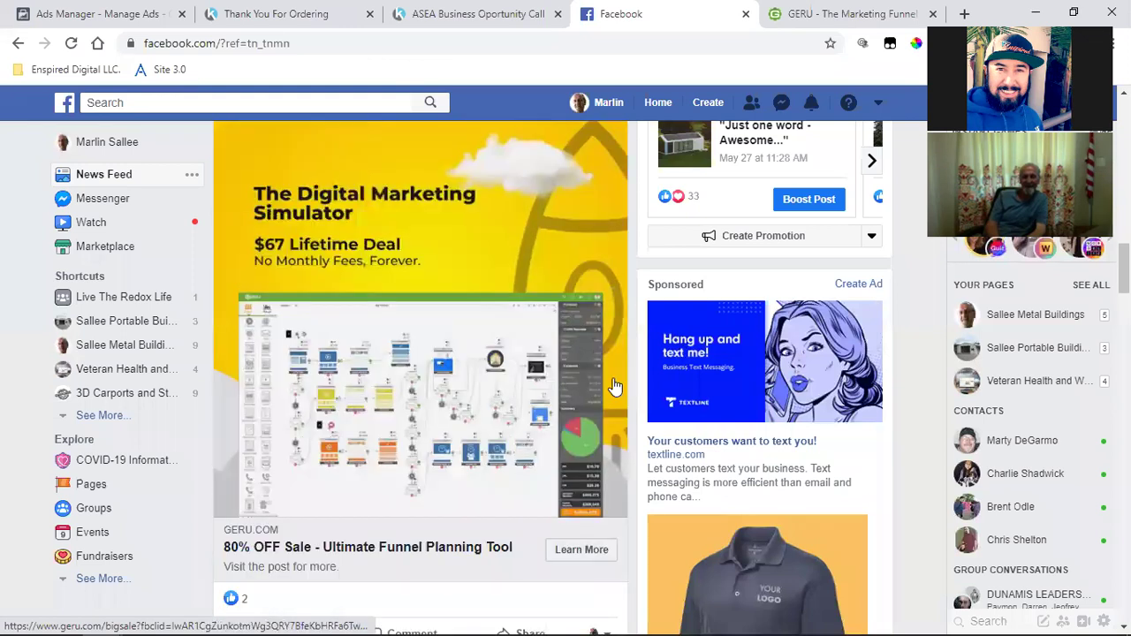
scroll(616, 386, "up", 2)
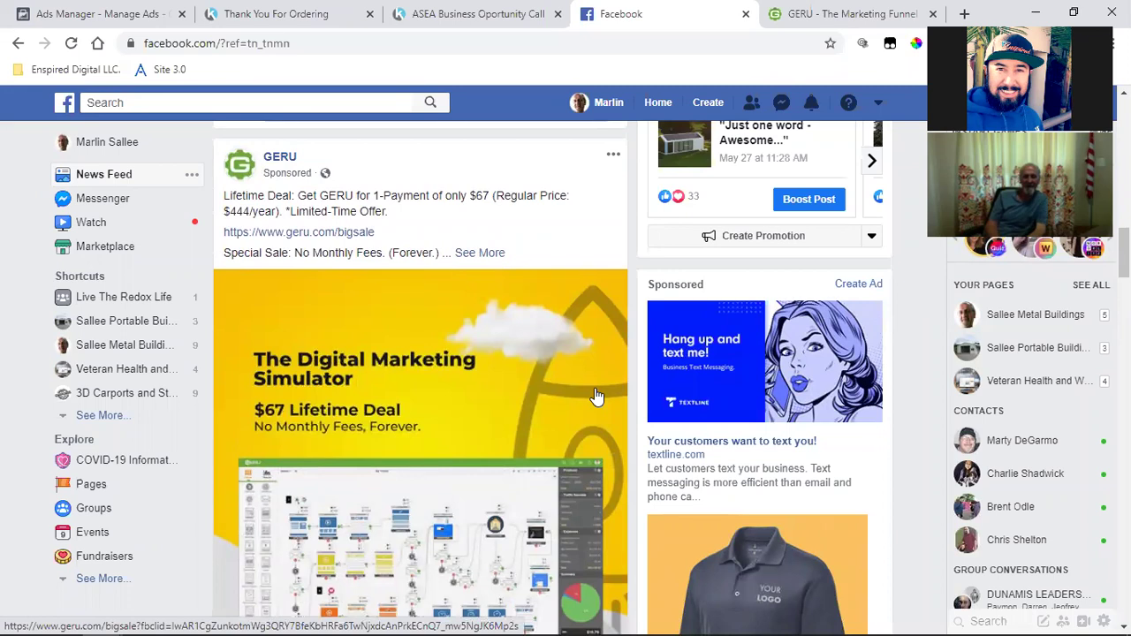
scroll(595, 405, "down", 3)
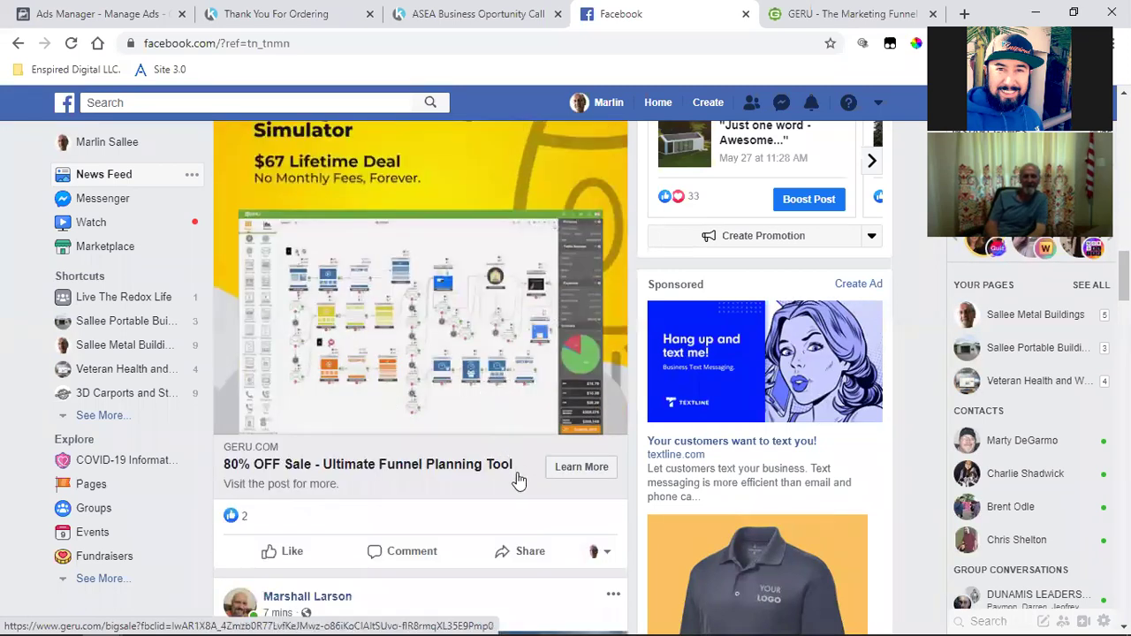
left_click(806, 11)
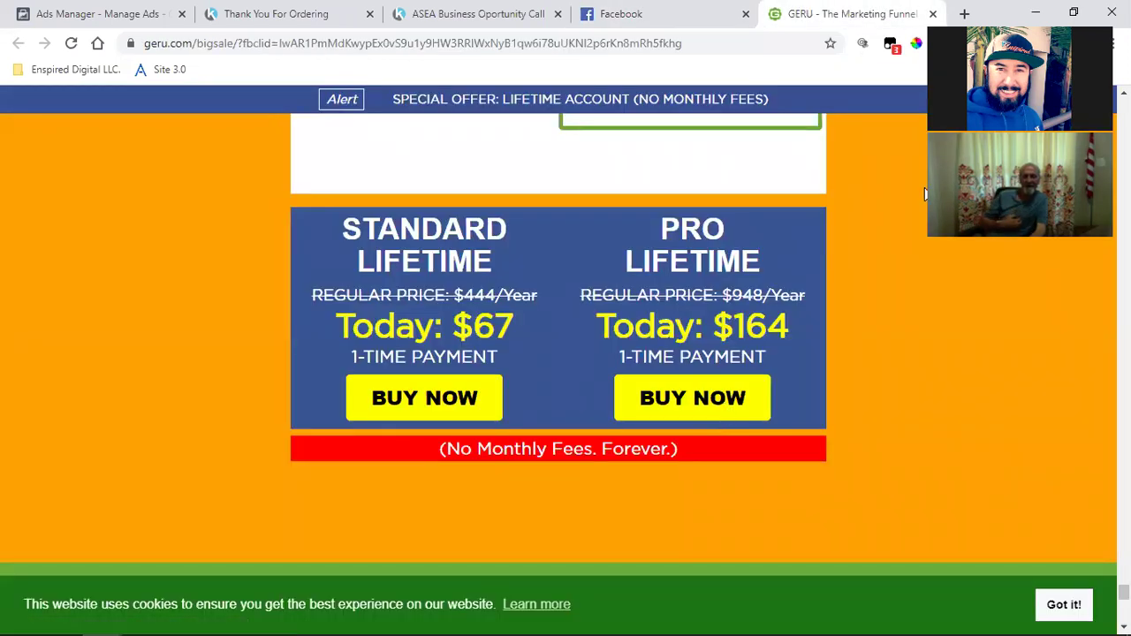
left_click(944, 44)
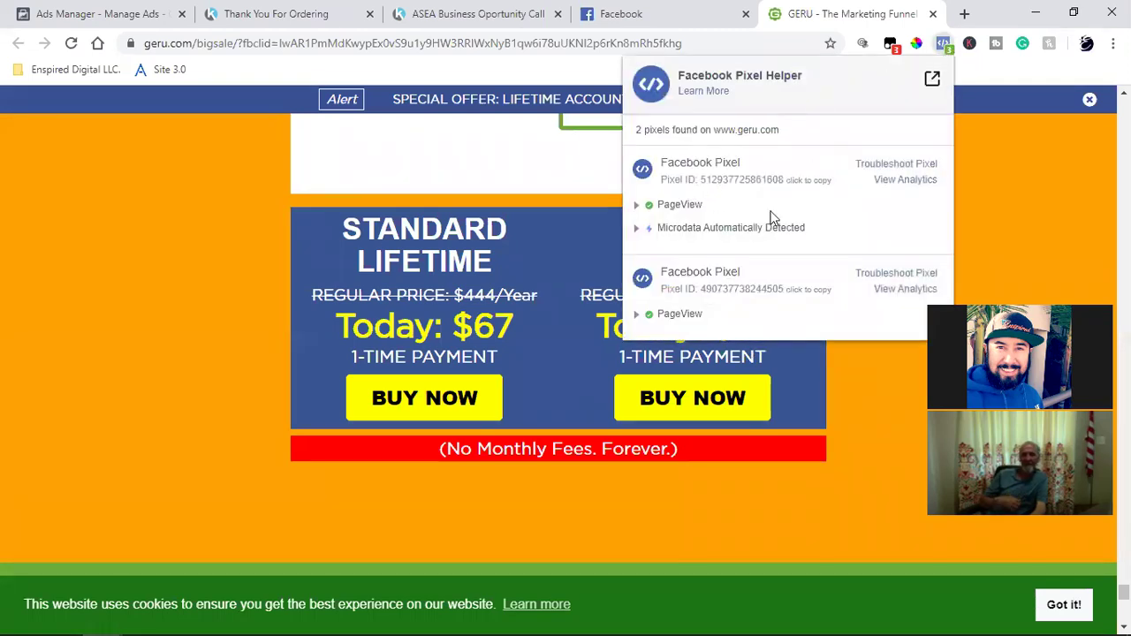
left_click(105, 368)
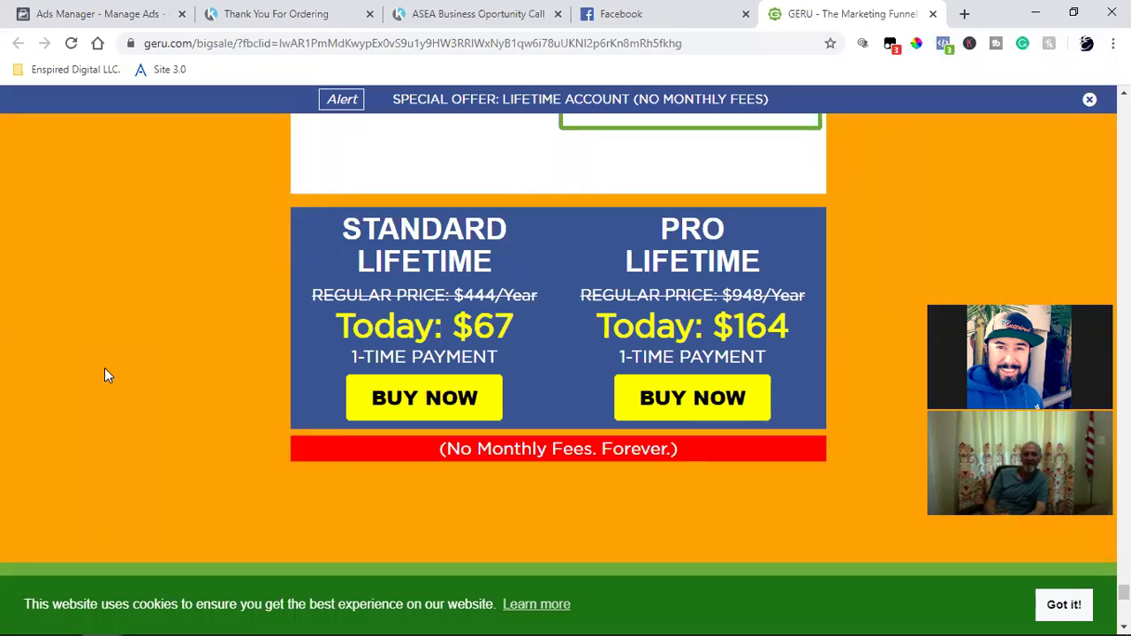
- Reopen the GERU landing page fresh from the feed ad and check its pixels with Pixel Helper
left_click(933, 13)
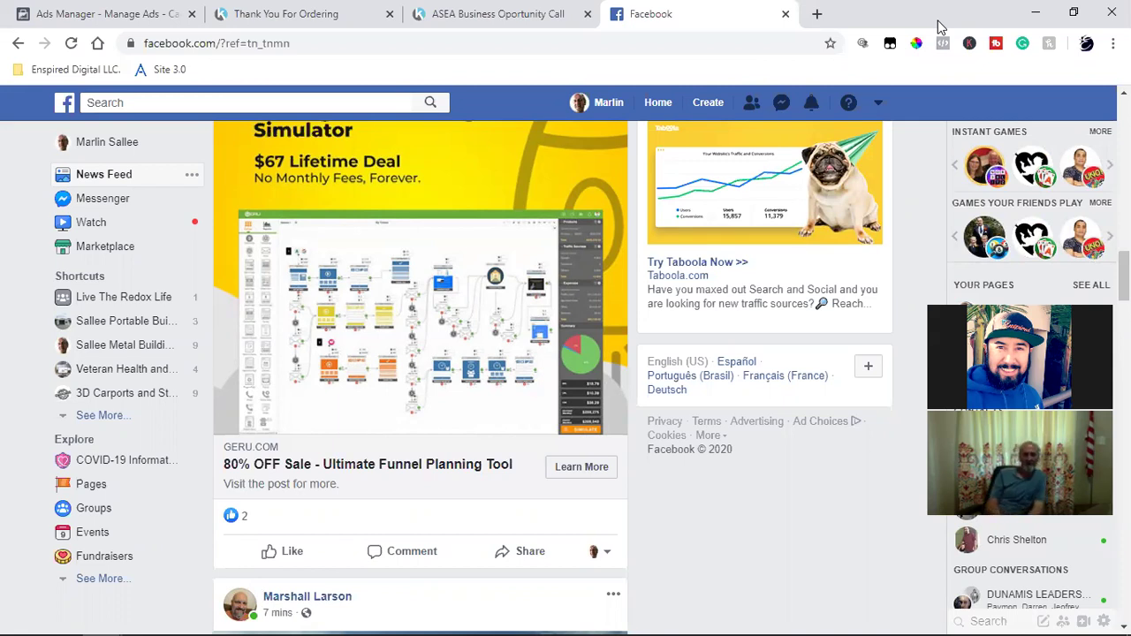
left_click(582, 468)
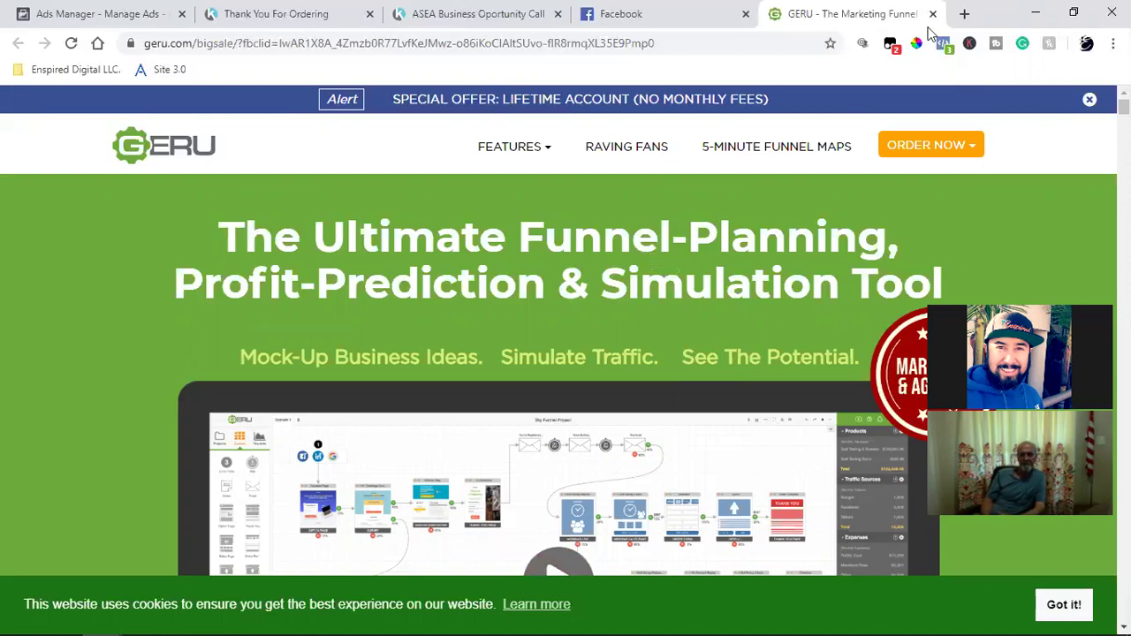
left_click(941, 44)
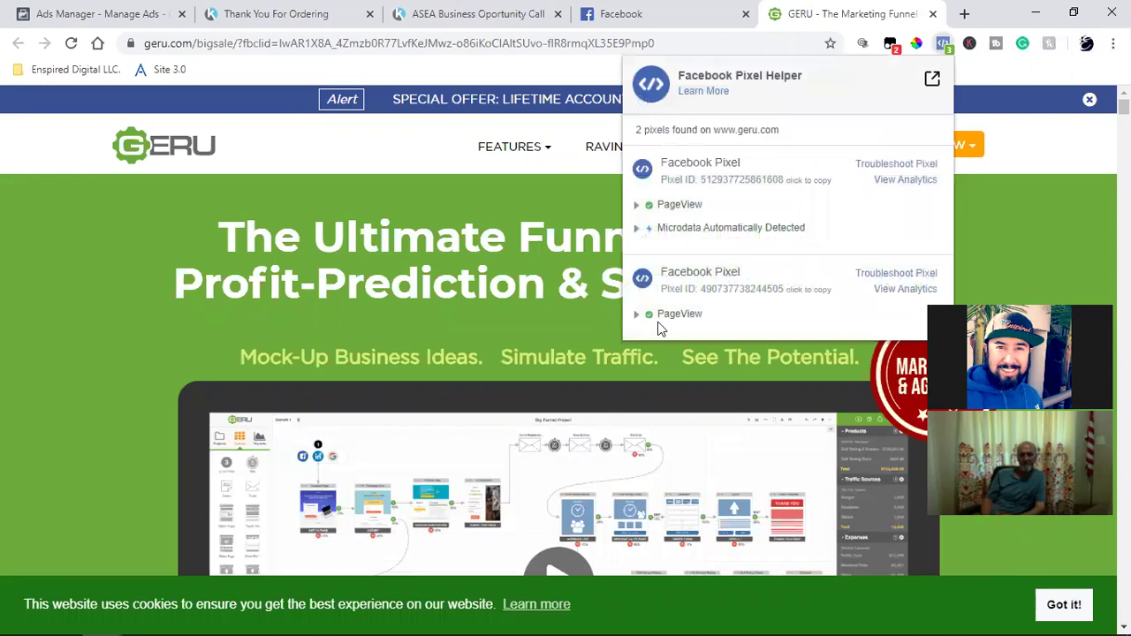
left_click(474, 290)
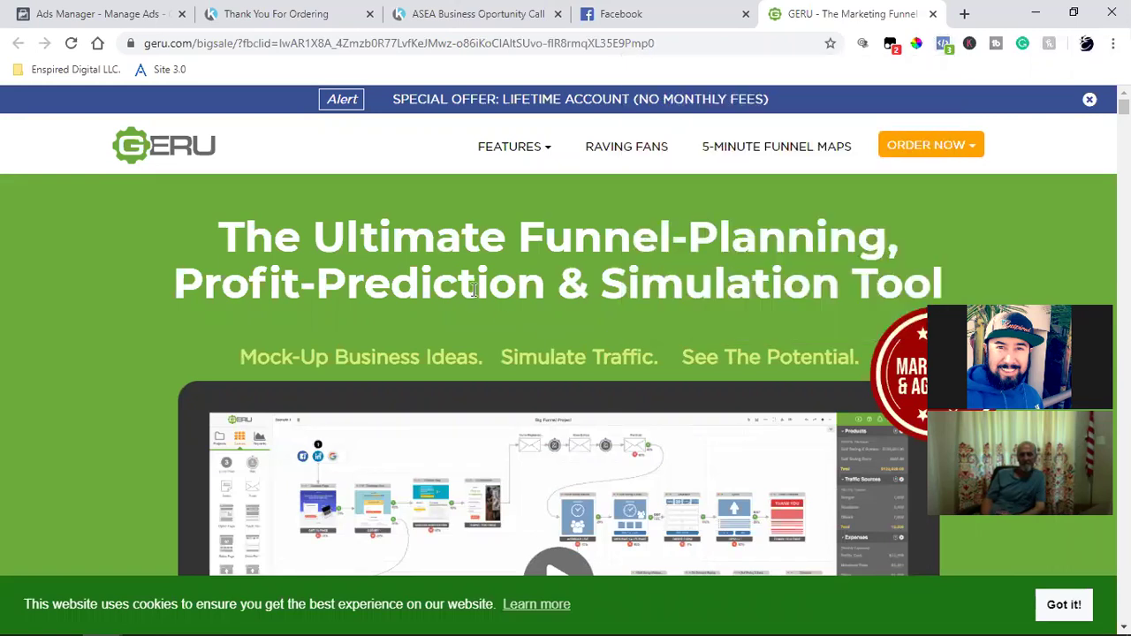
- Scroll the news feed to the sponsored FbGrowthSecrets.com $9.42 profitable-ads course post
left_click(598, 11)
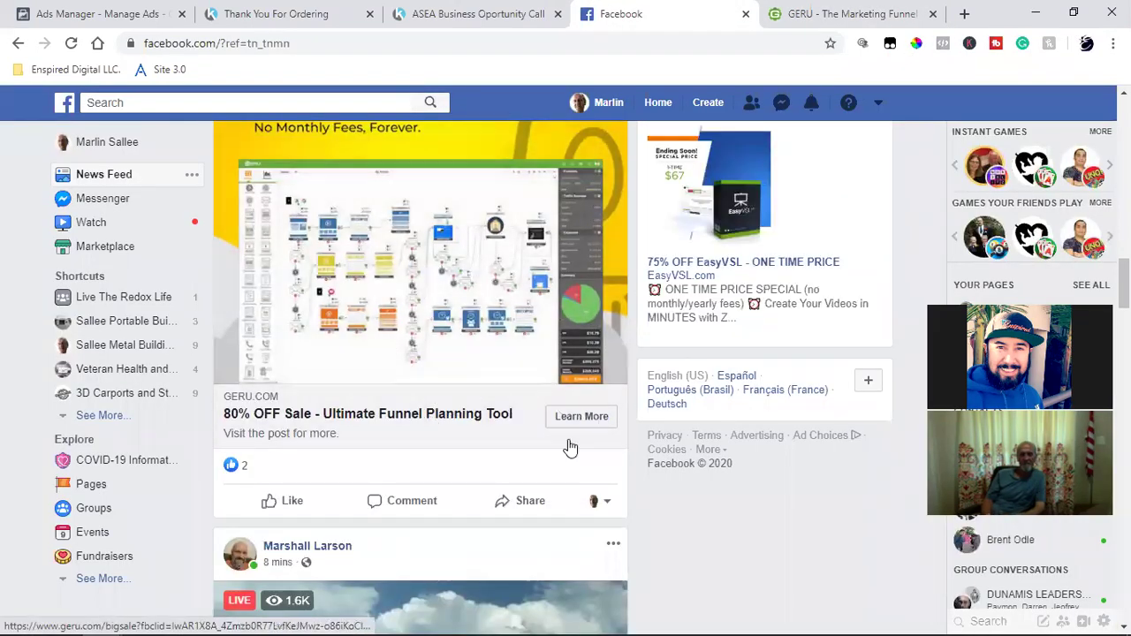
left_click(795, 14)
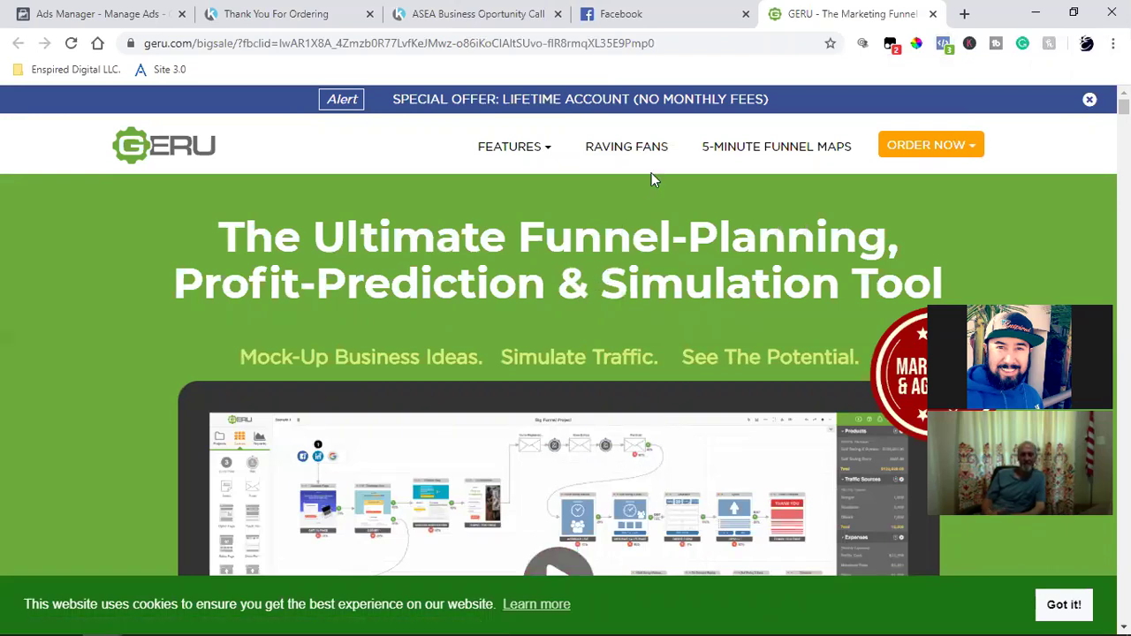
left_click(648, 7)
scroll(509, 383, "down", 8)
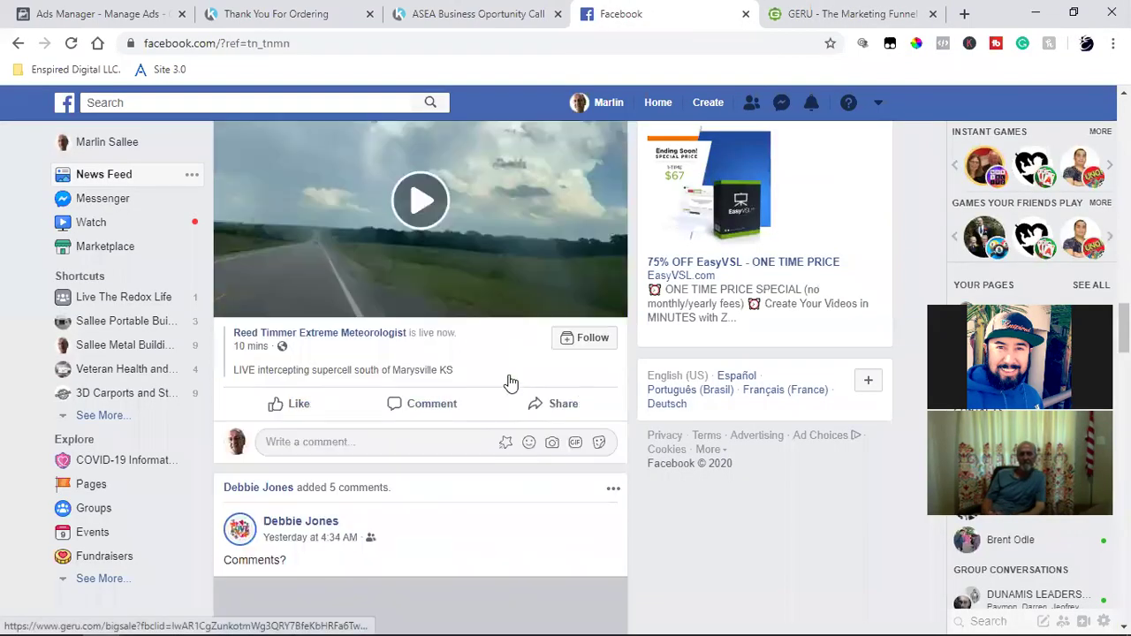
scroll(508, 383, "down", 4)
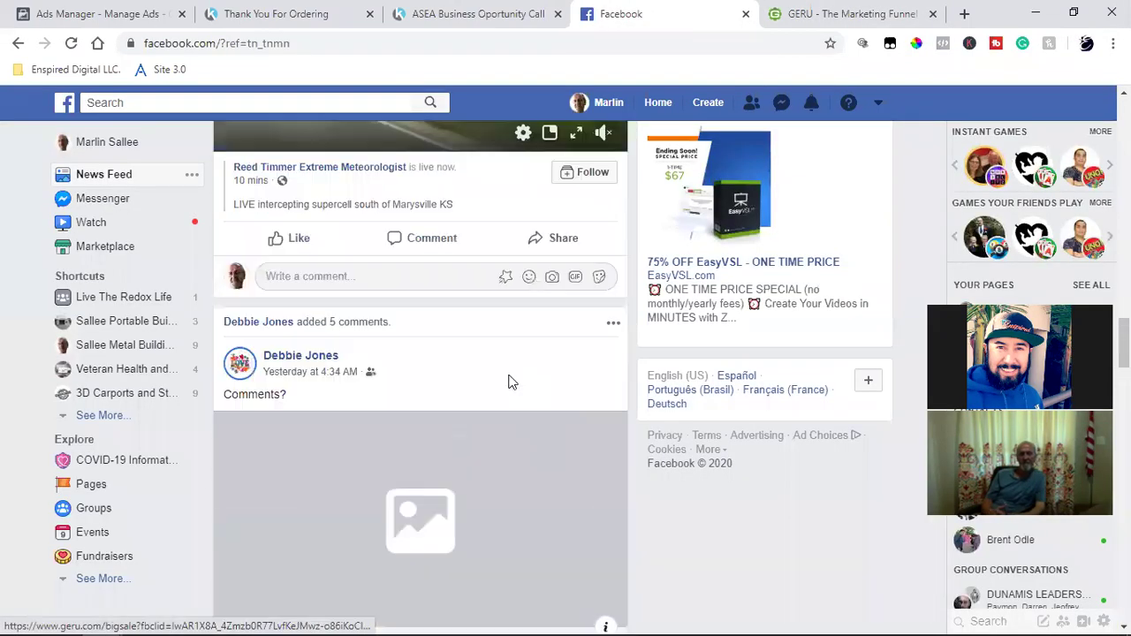
scroll(508, 387, "down", 15)
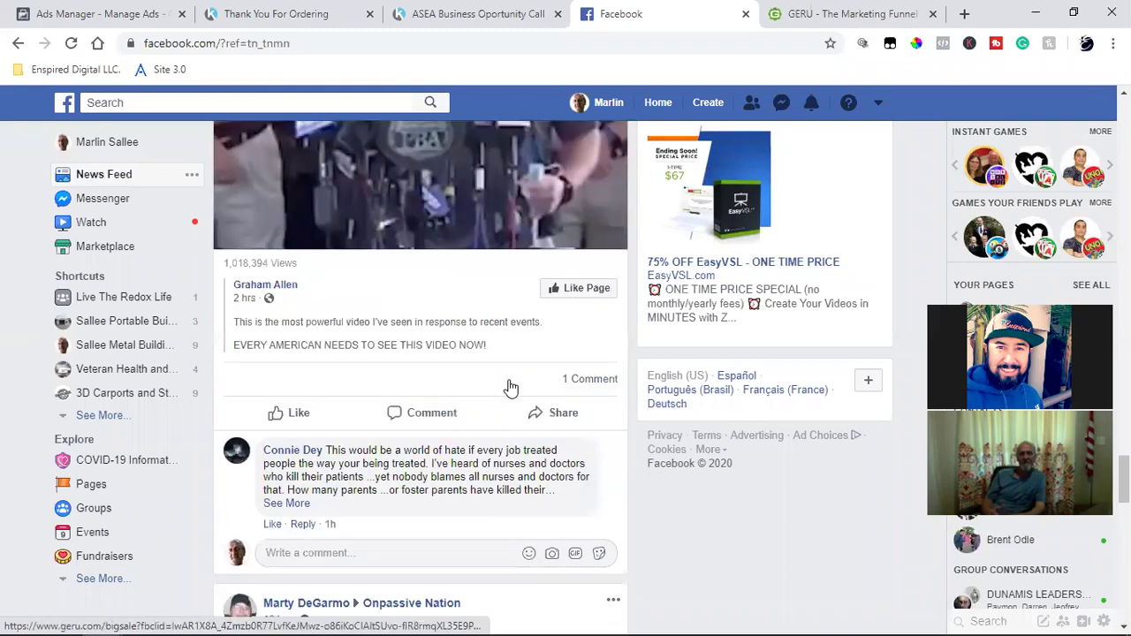
scroll(510, 381, "down", 6)
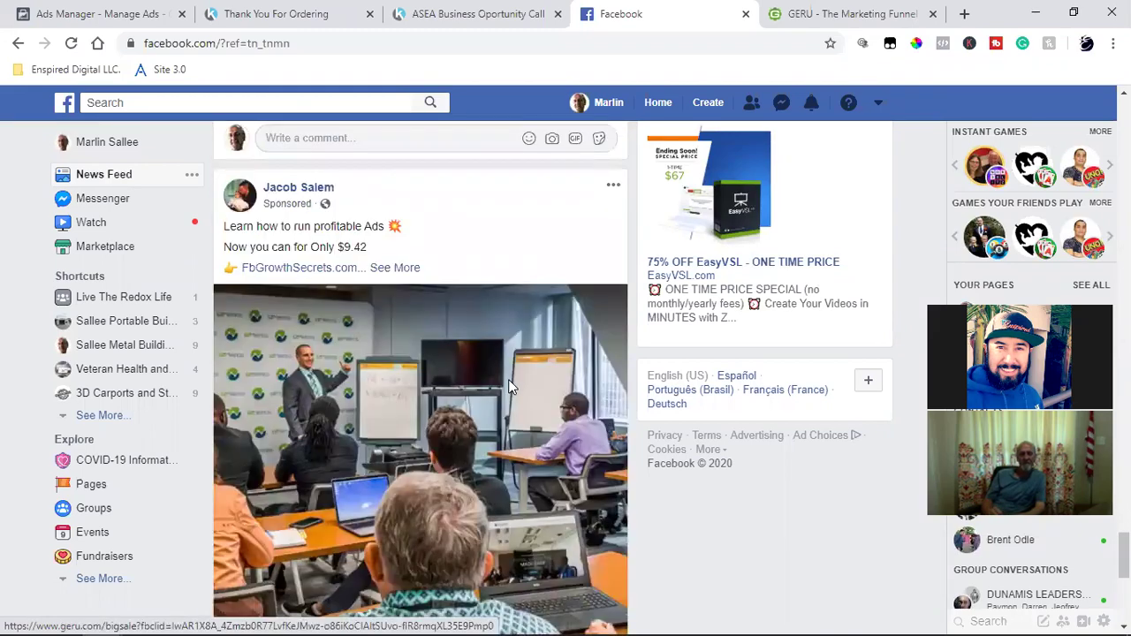
scroll(508, 379, "up", 3)
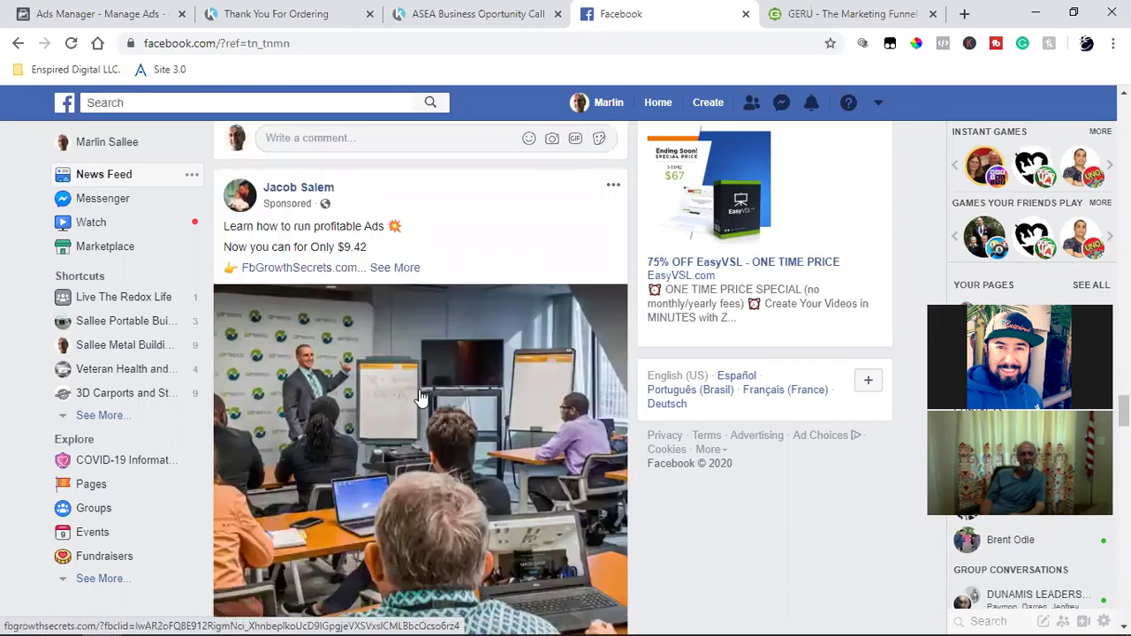
left_click(111, 14)
- Check the comments and 13 shares on the sponsored Mastermind.ezmetrics.com sales post in the feed
scroll(431, 389, "up", 2)
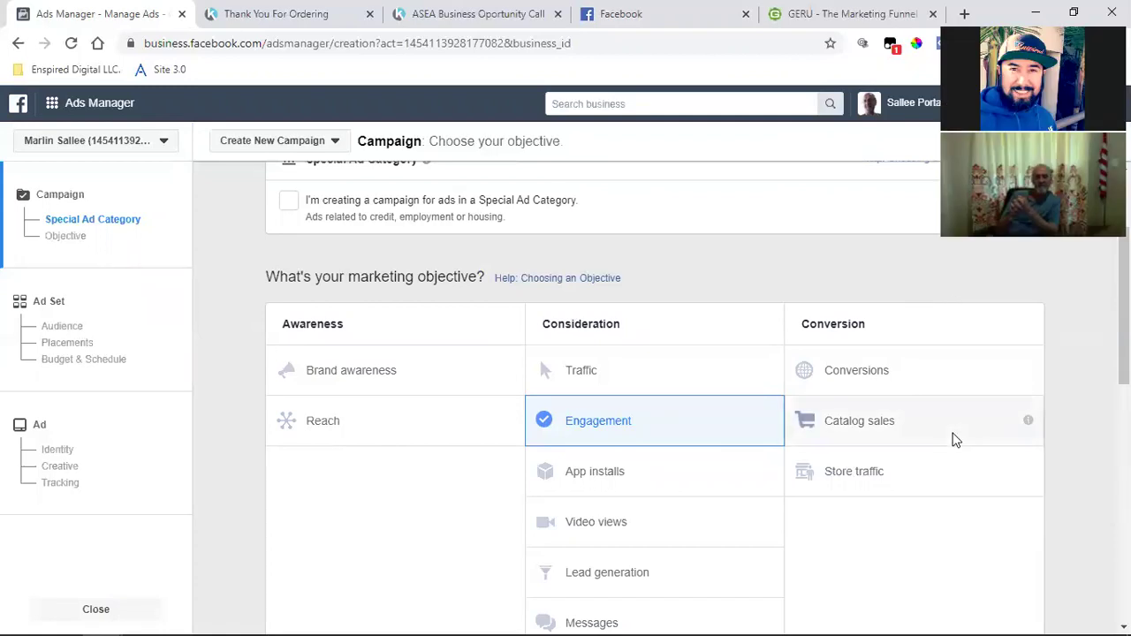
scroll(954, 439, "down", 1)
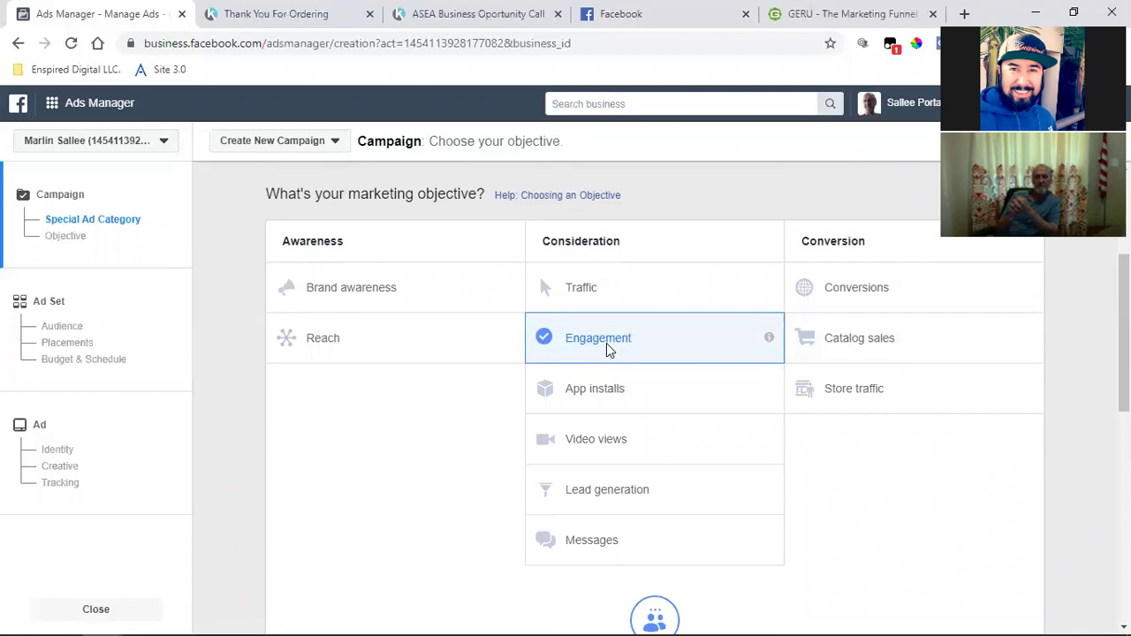
left_click(614, 12)
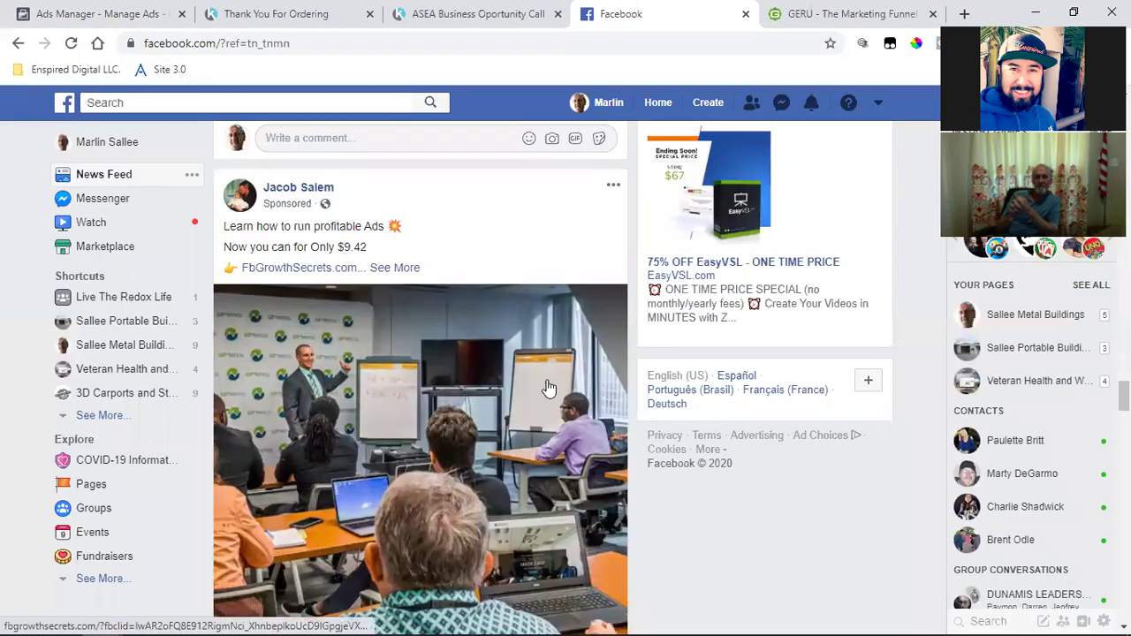
scroll(548, 387, "down", 2)
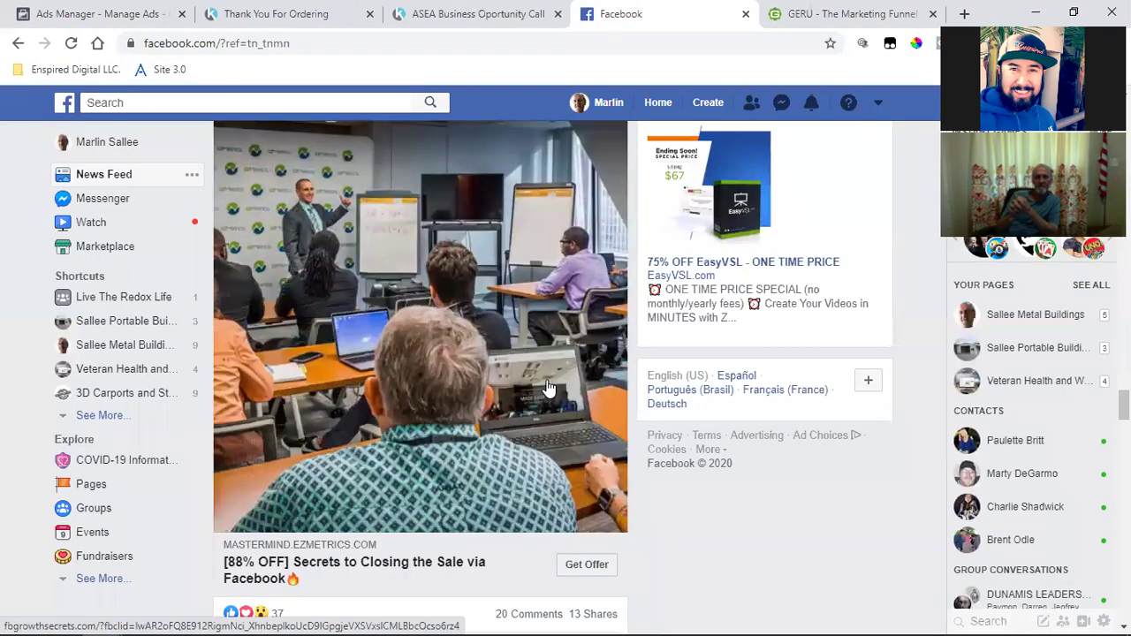
scroll(548, 387, "down", 2)
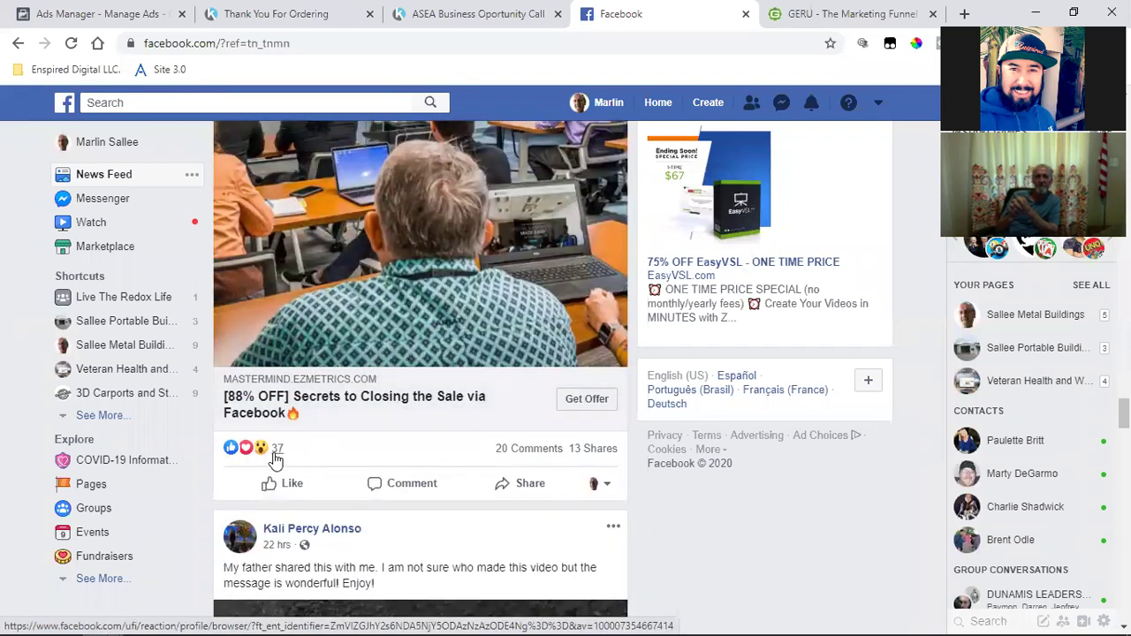
mouse_move(541, 458)
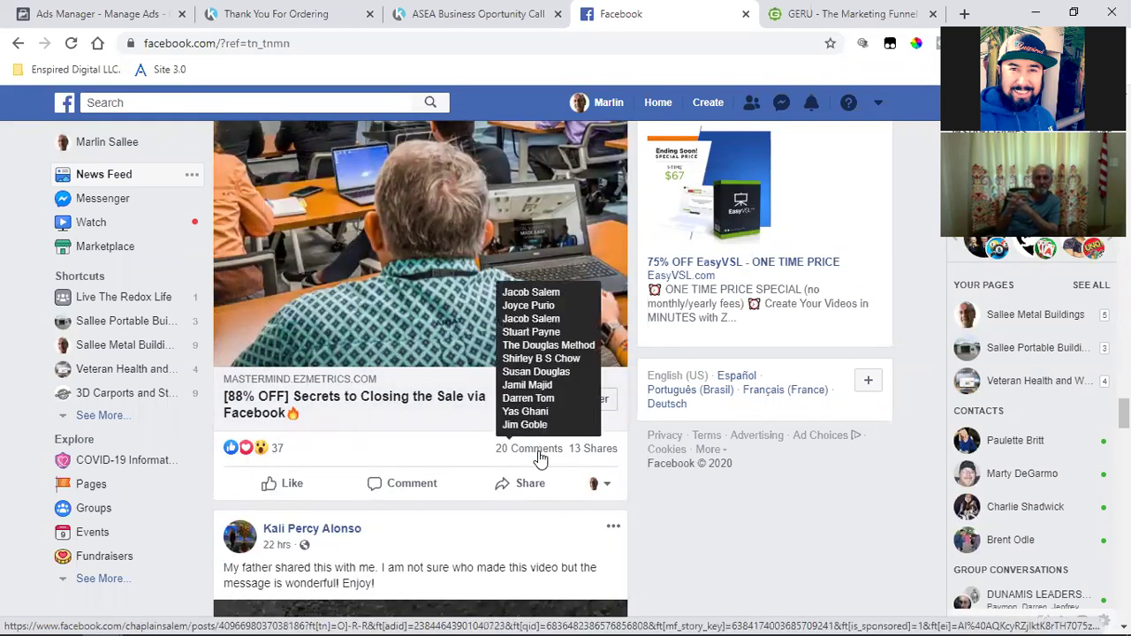
mouse_move(608, 454)
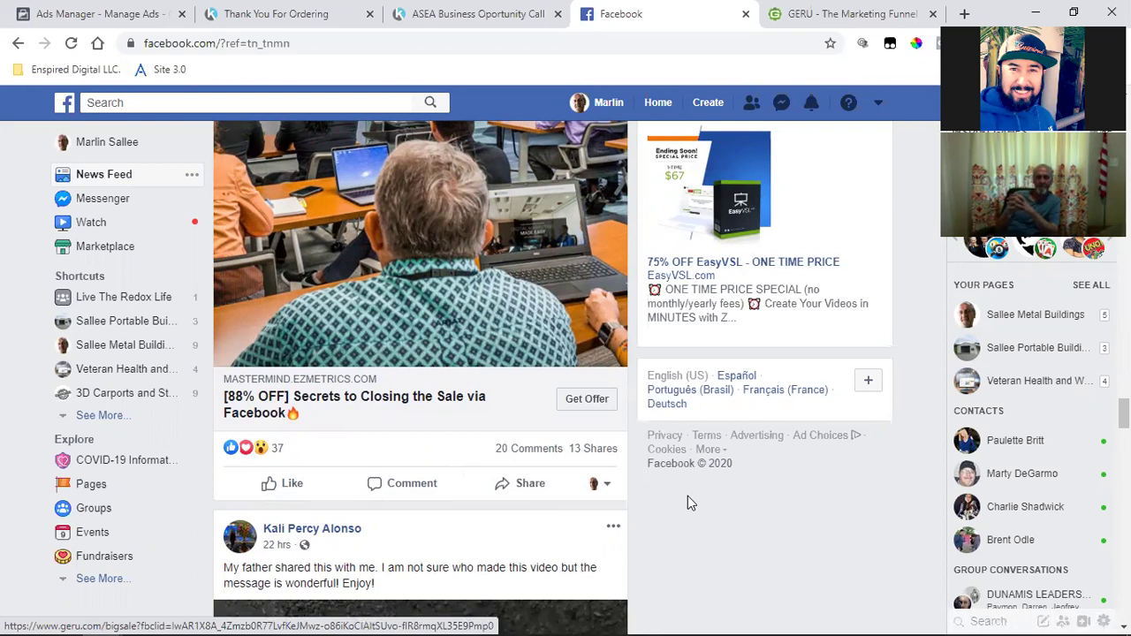
scroll(691, 503, "down", 1)
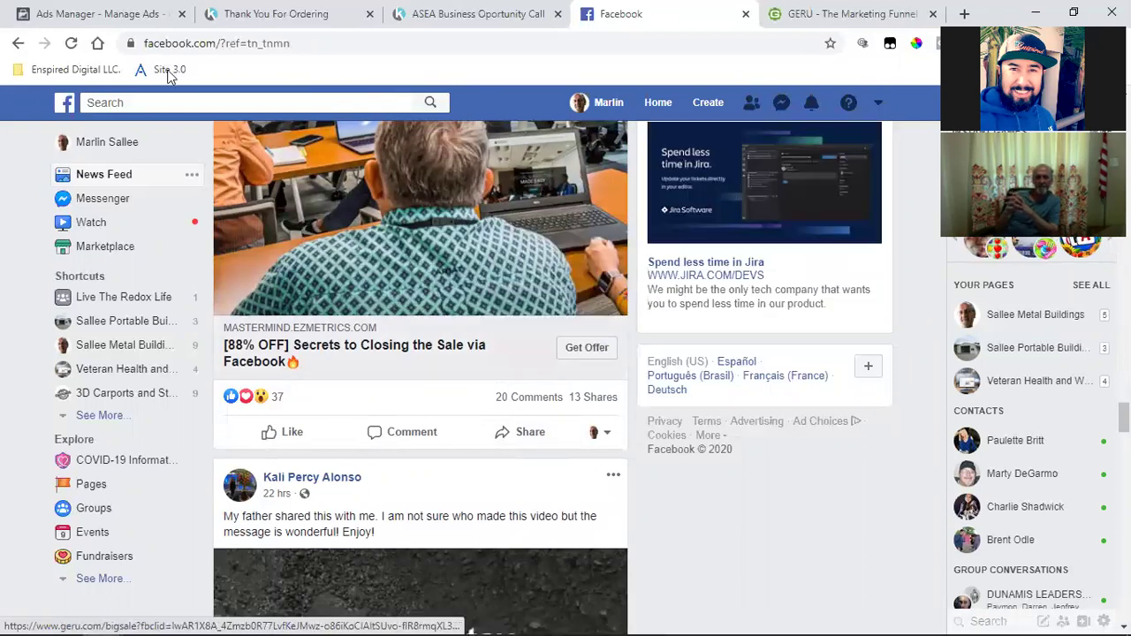
left_click(99, 14)
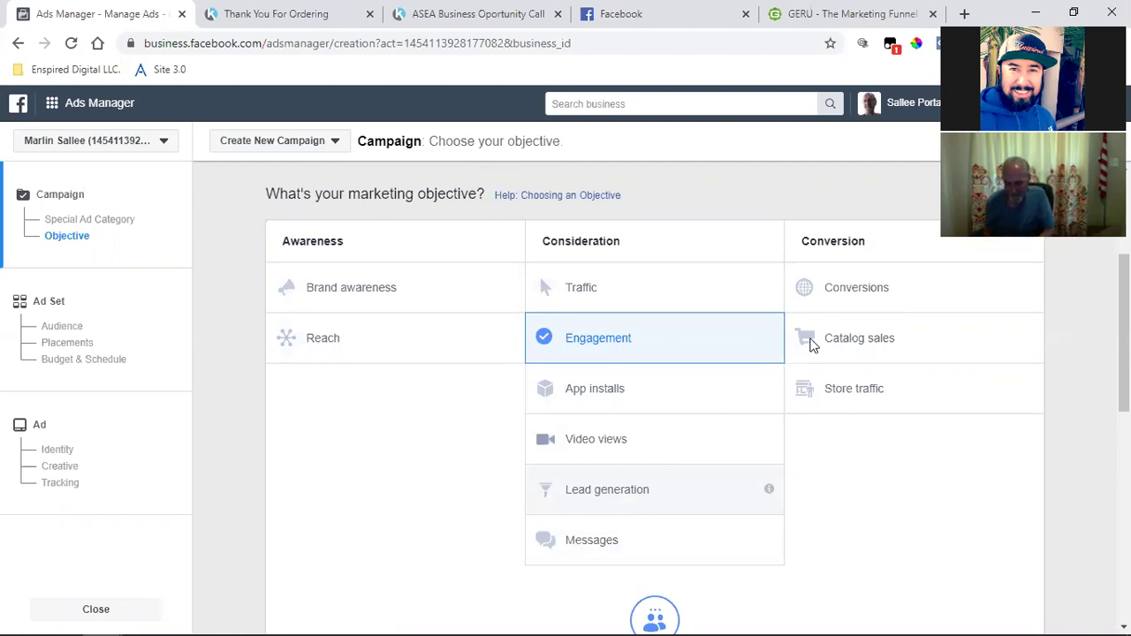
- Choose Conversions as the objective and look over the Kartra thank-you page and ASEA call calendar
left_click(835, 390)
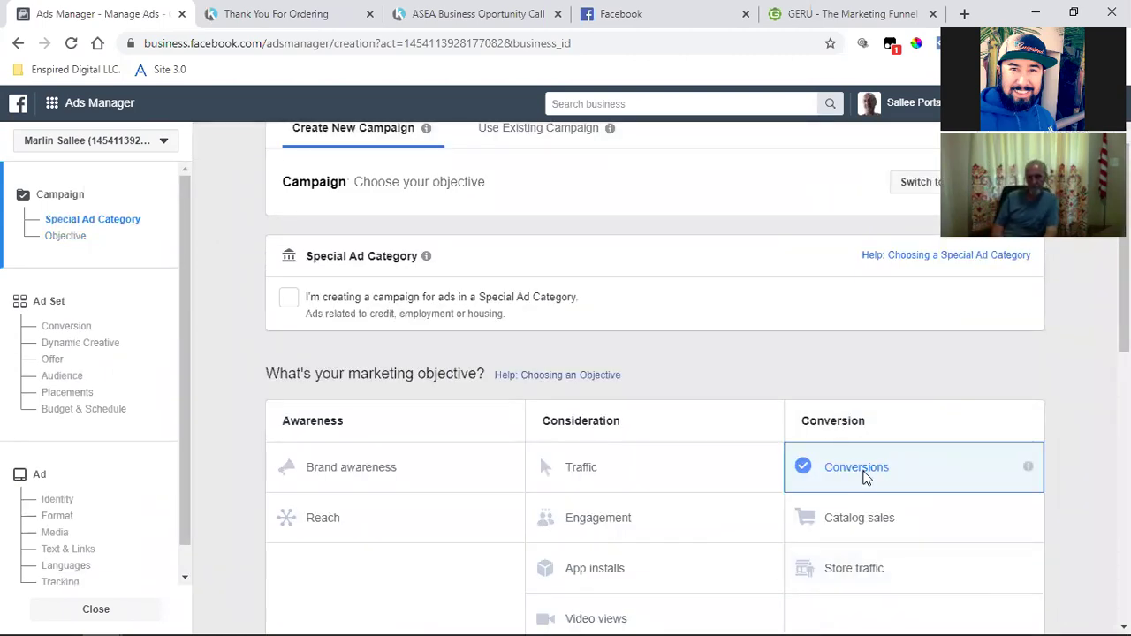
left_click(310, 11)
left_click(420, 7)
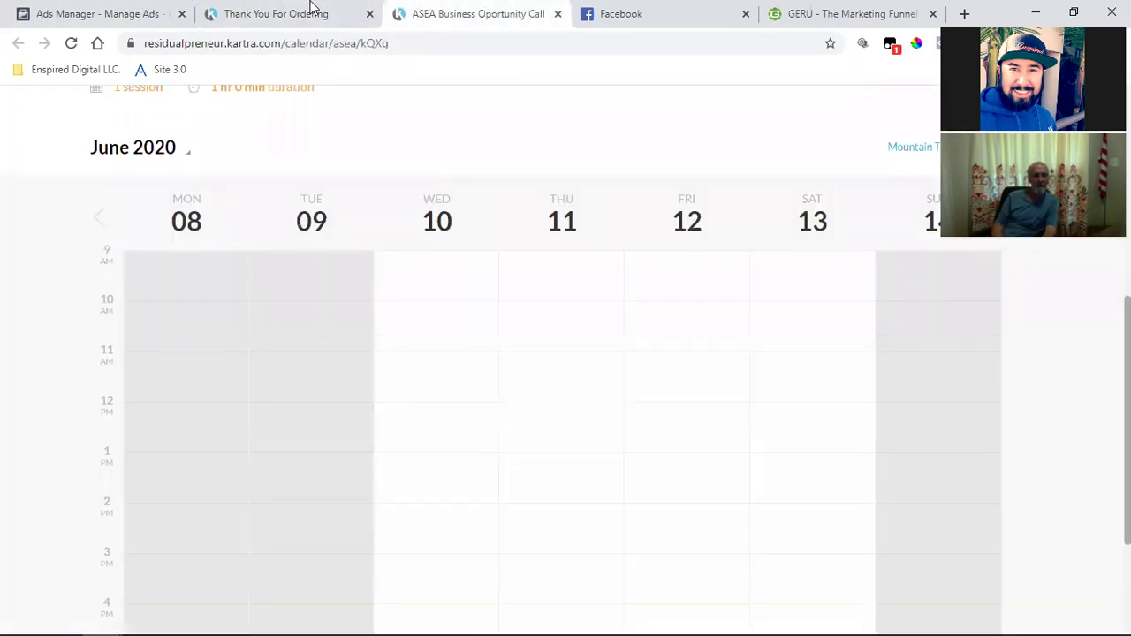
left_click(313, 10)
scroll(481, 383, "up", 1)
scroll(480, 382, "up", 15)
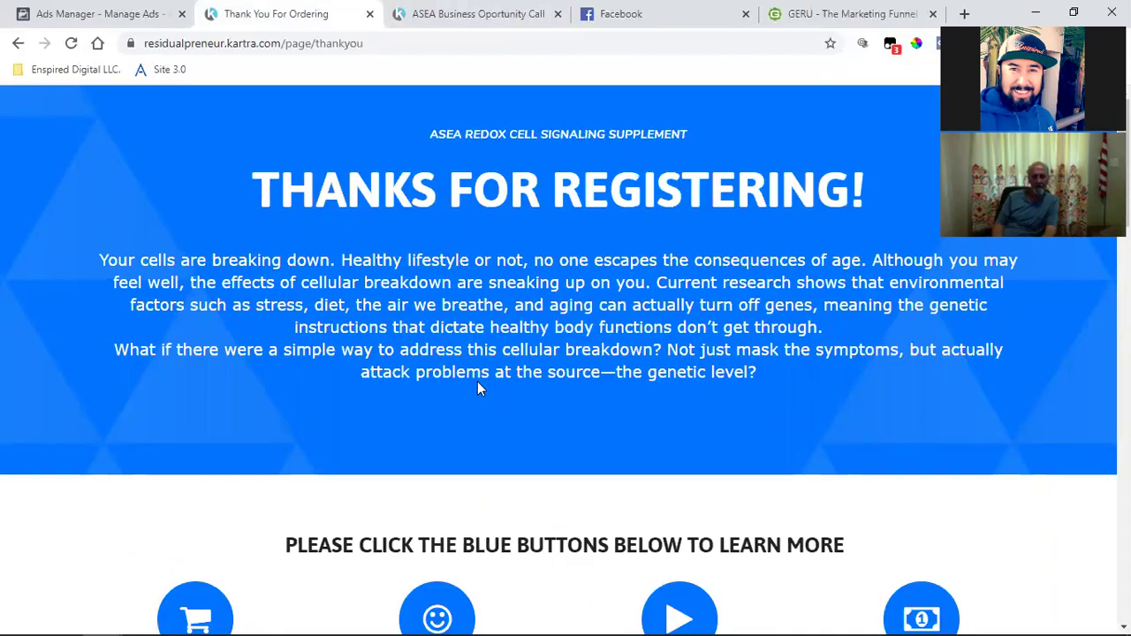
- Select the thank-you page's web address from residualpreneur onward
left_click(245, 43)
double_click(262, 44)
left_click(185, 45)
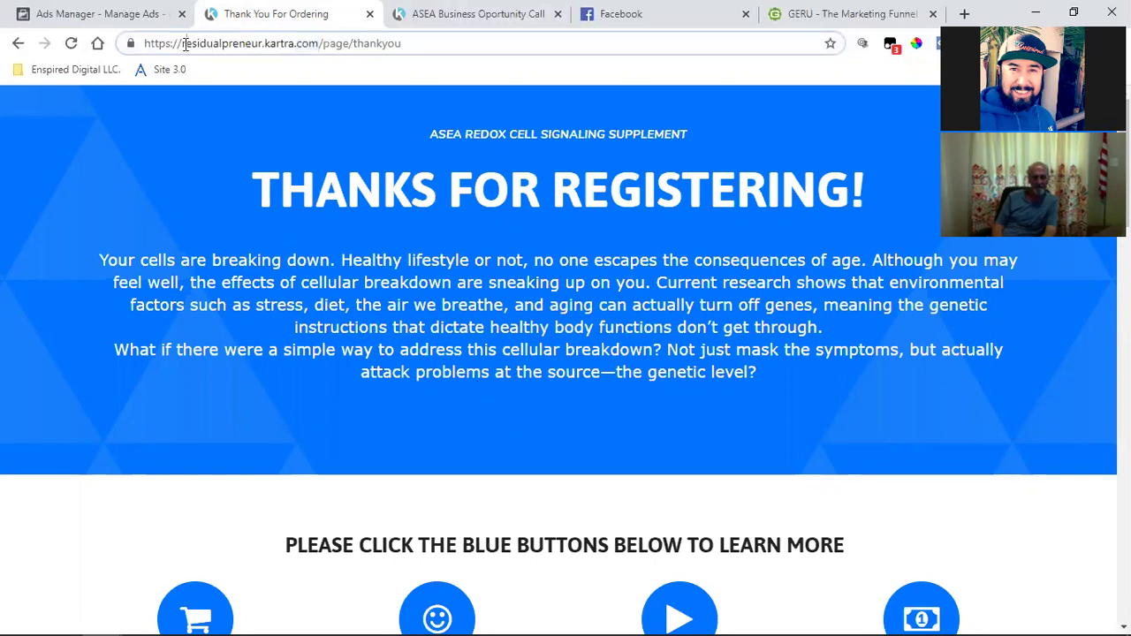
left_click_drag(179, 43, 372, 67)
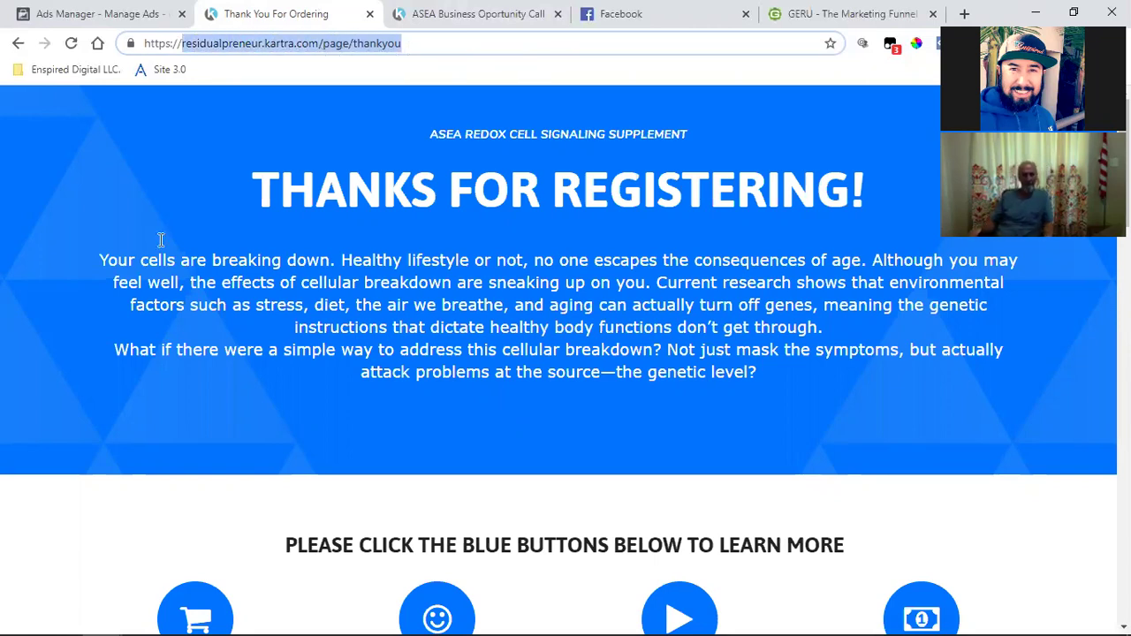
left_click(59, 25)
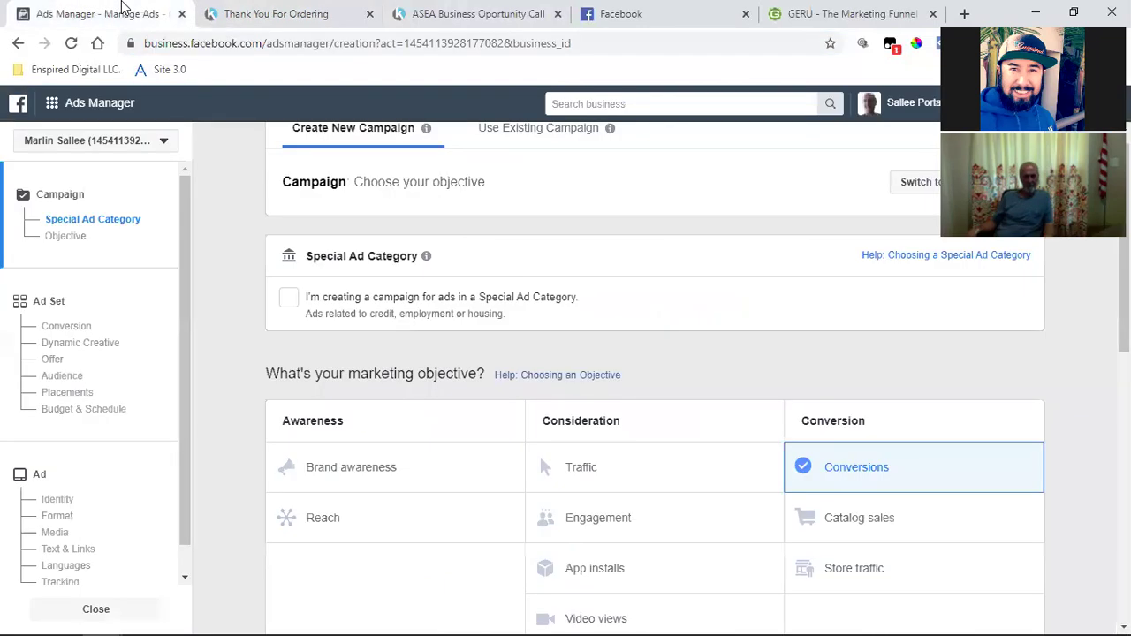
- Abandon the unsaved campaign draft for Events Manager, viewing the Kartra thank-you page while it loads
left_click(57, 108)
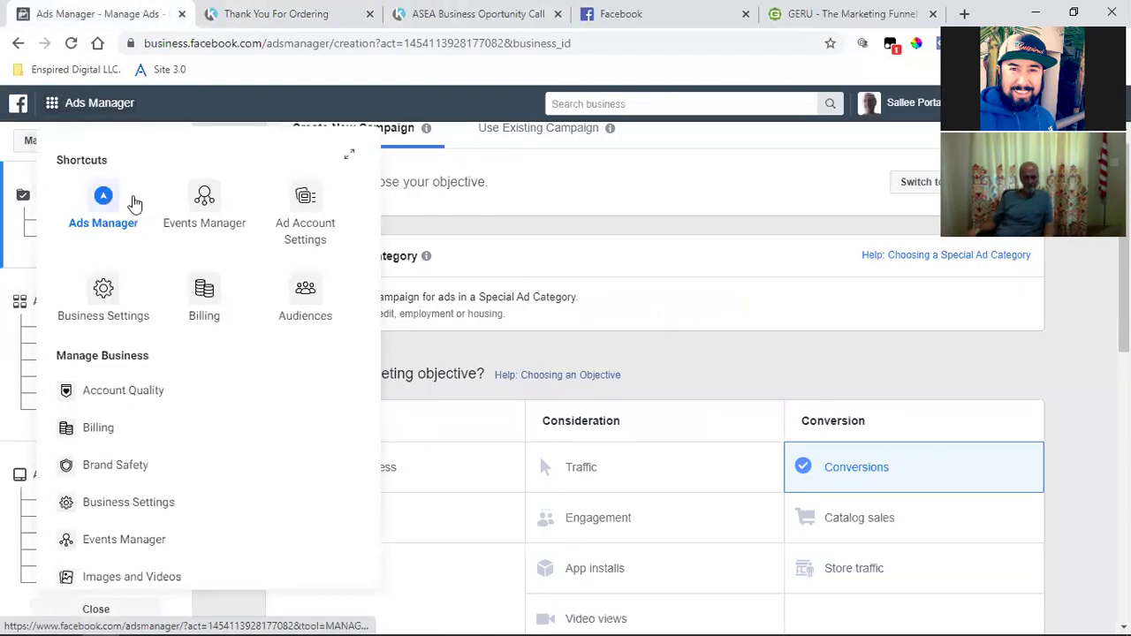
left_click(208, 202)
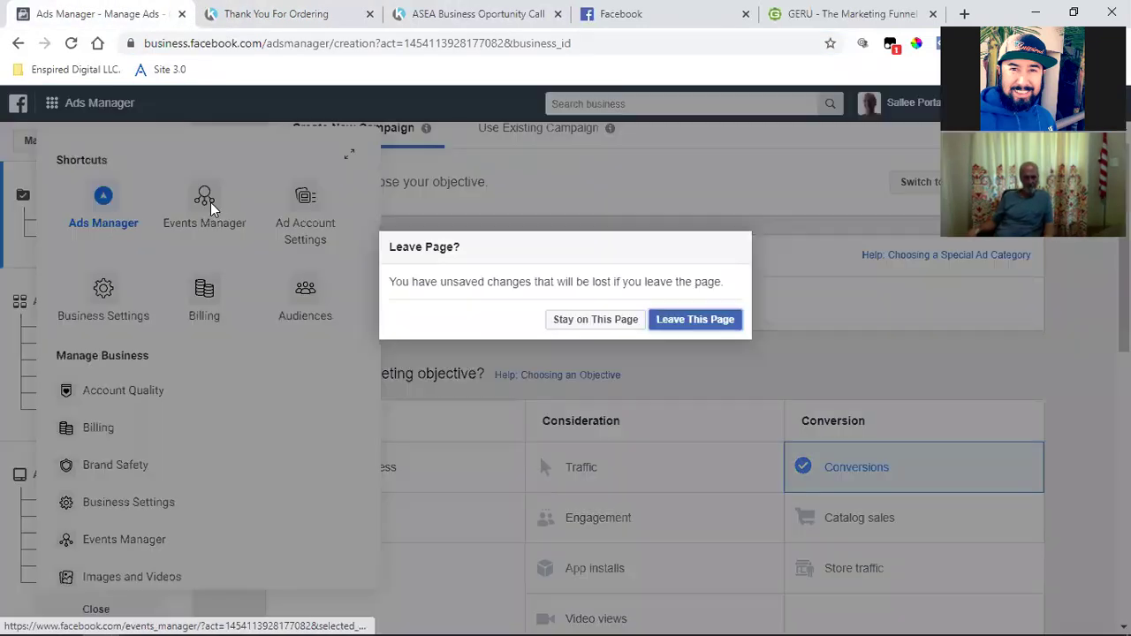
left_click(707, 327)
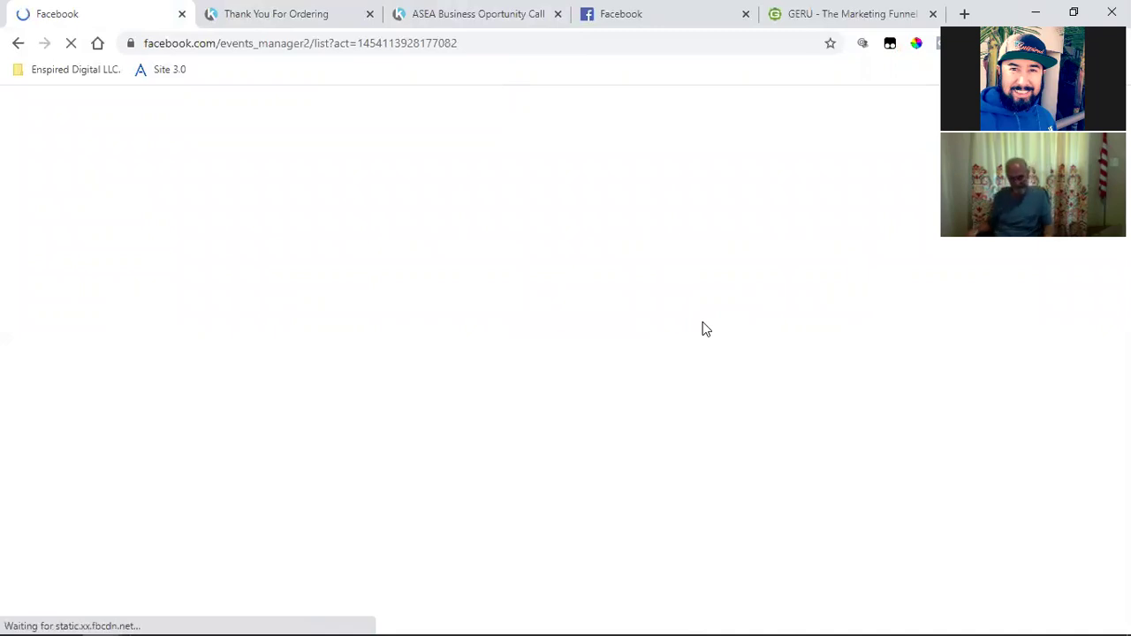
left_click(213, 14)
left_click(210, 44)
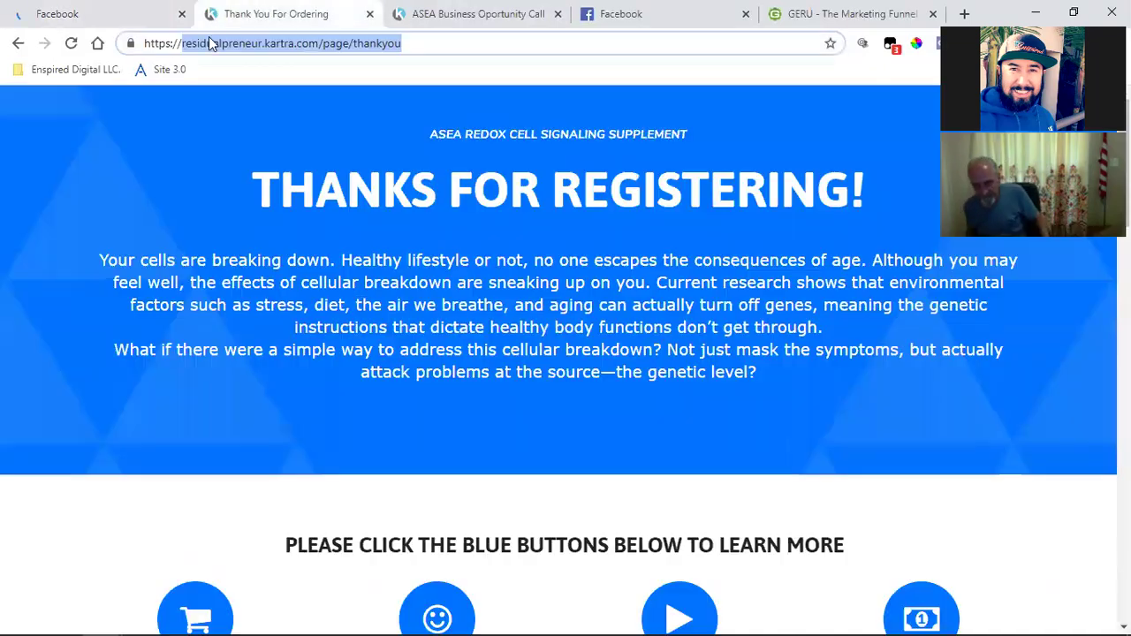
left_click(74, 9)
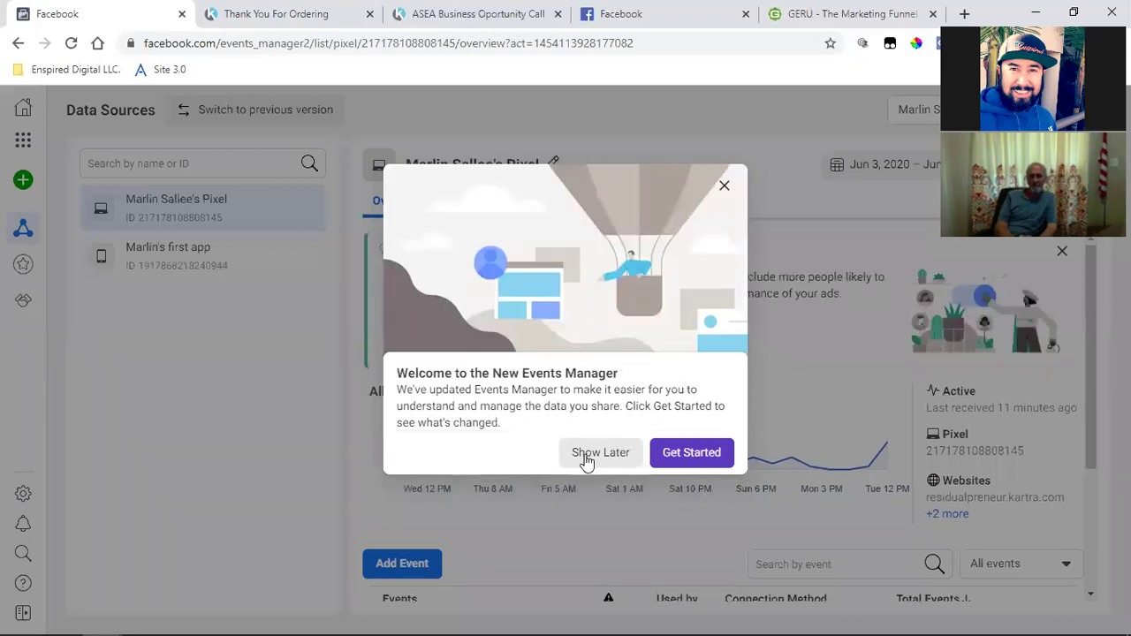
- Dismiss the new Events Manager welcome and revert to the previous version showing 226 events
left_click(594, 453)
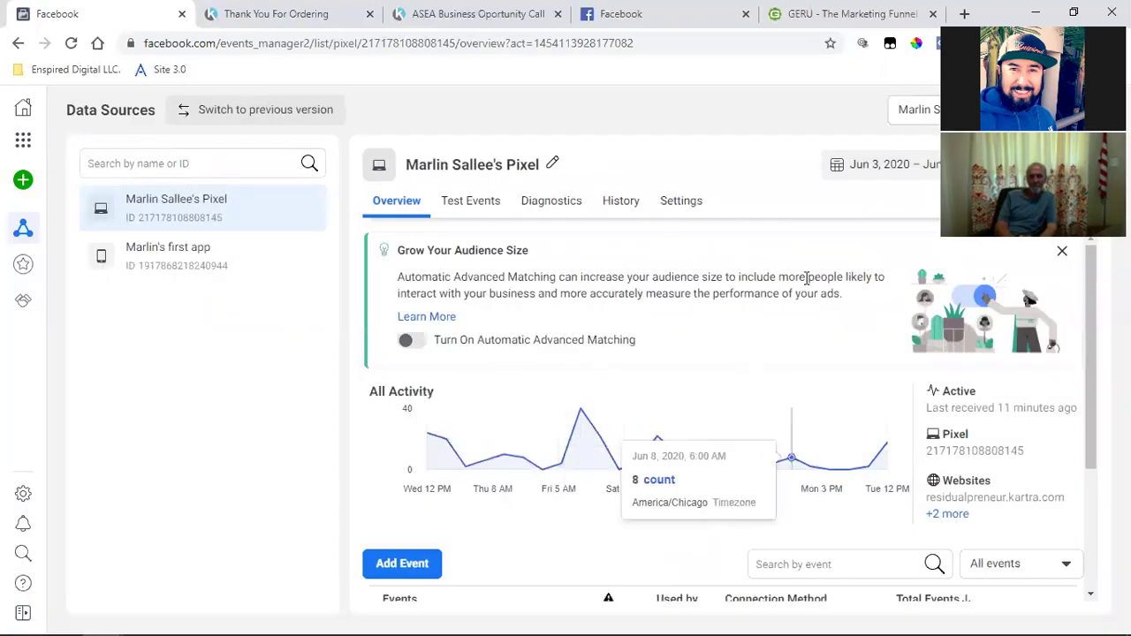
scroll(760, 429, "down", 2)
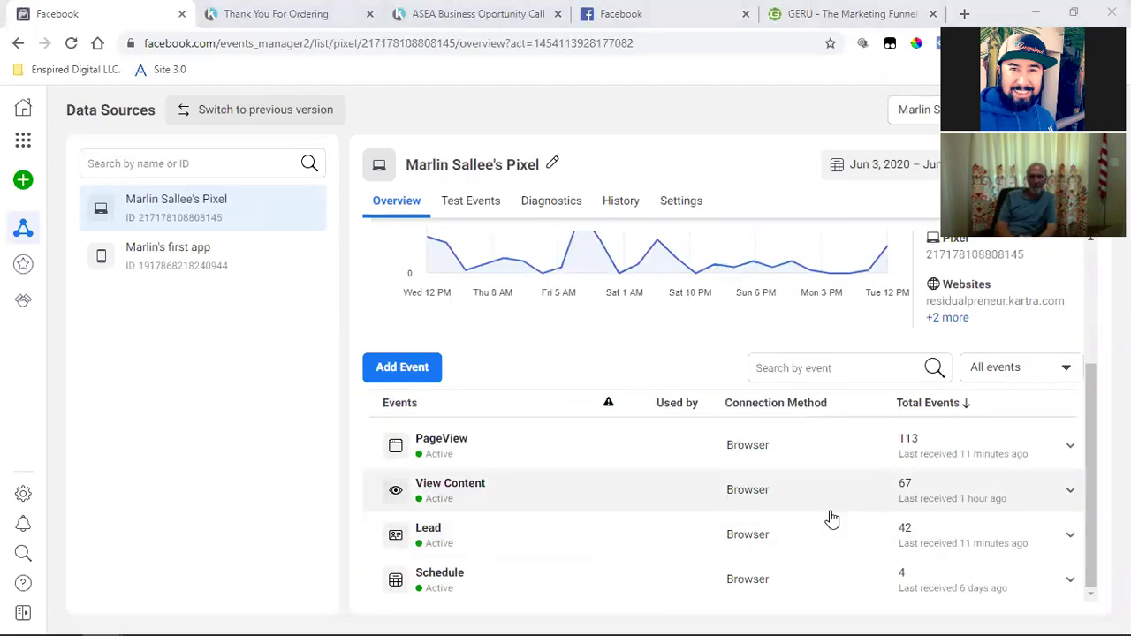
scroll(831, 519, "up", 2)
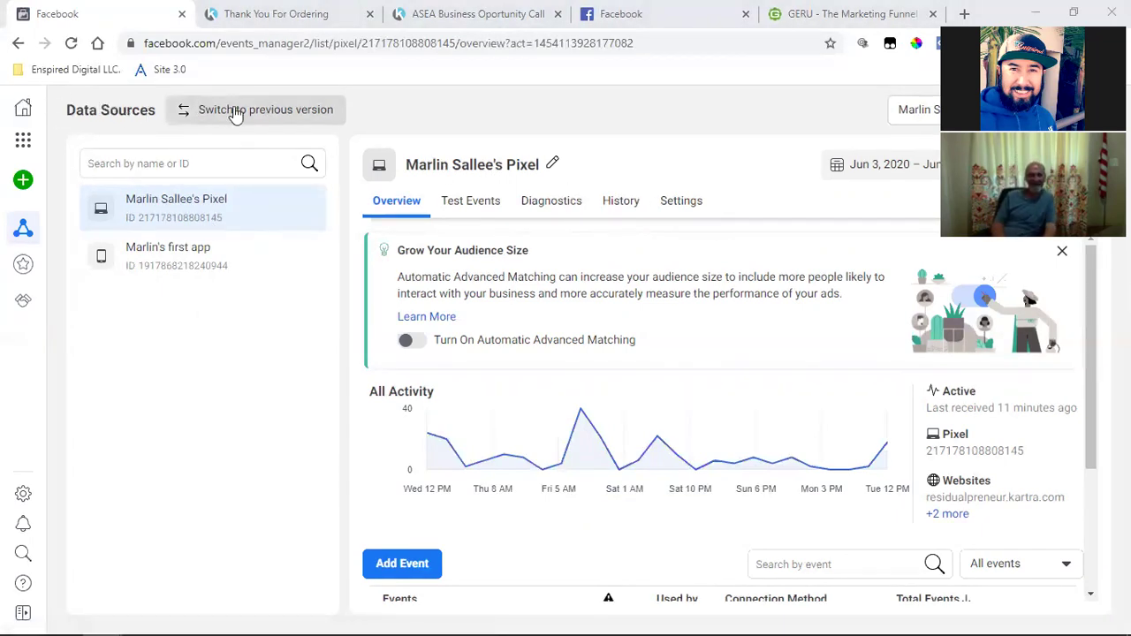
left_click(297, 122)
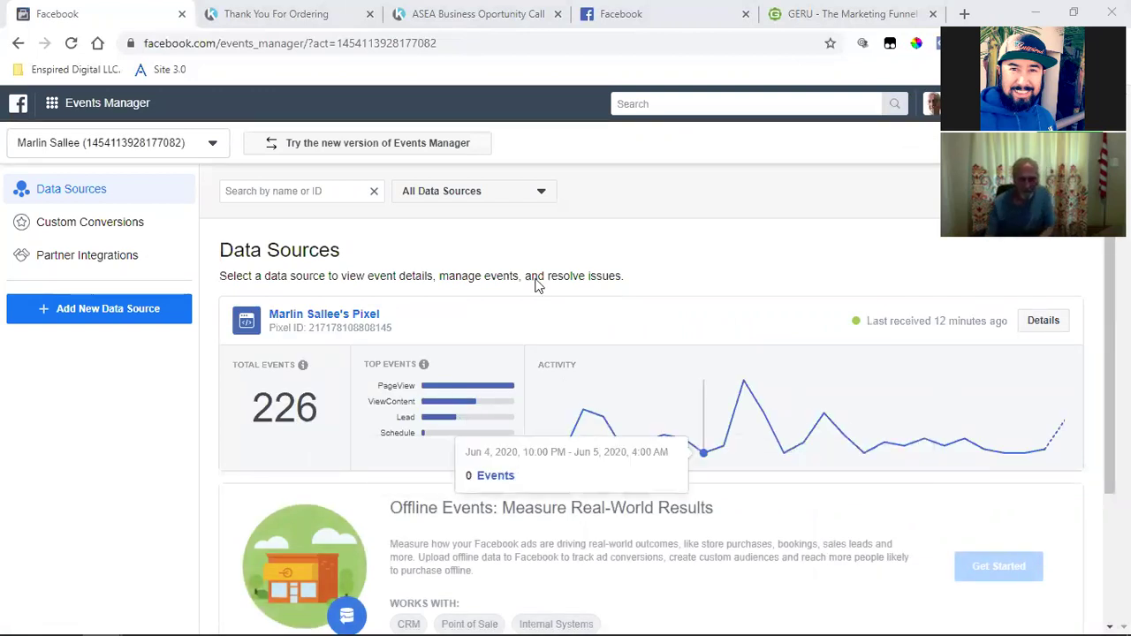
- Open Asea Product Leads in Custom Conversions, highlight its thank-you URL rule, then close the details
left_click(76, 228)
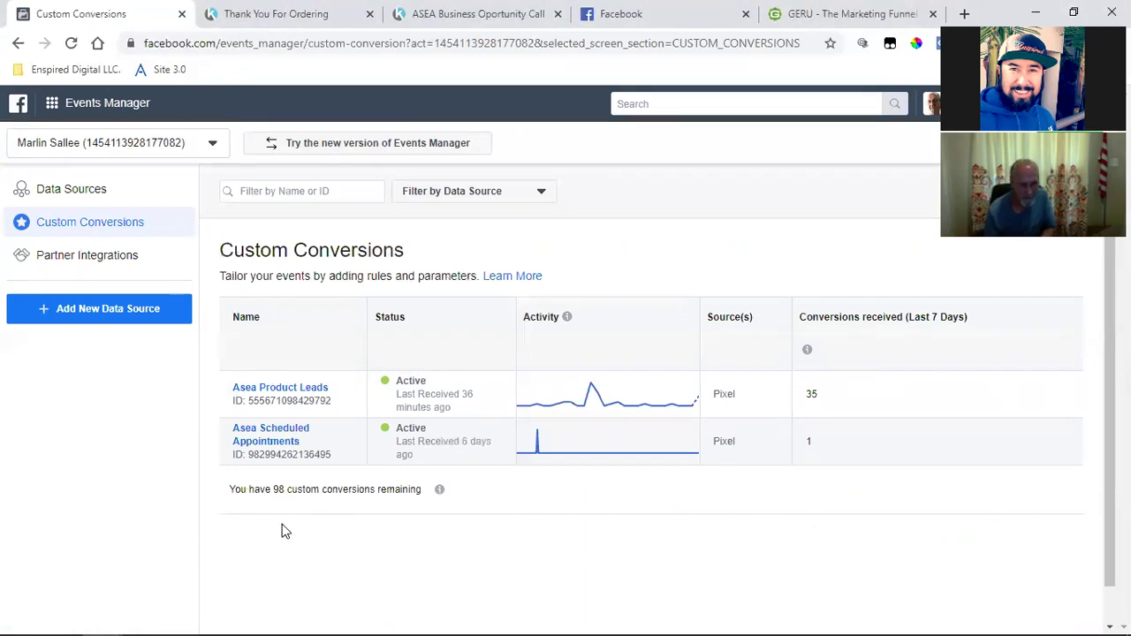
left_click(277, 393)
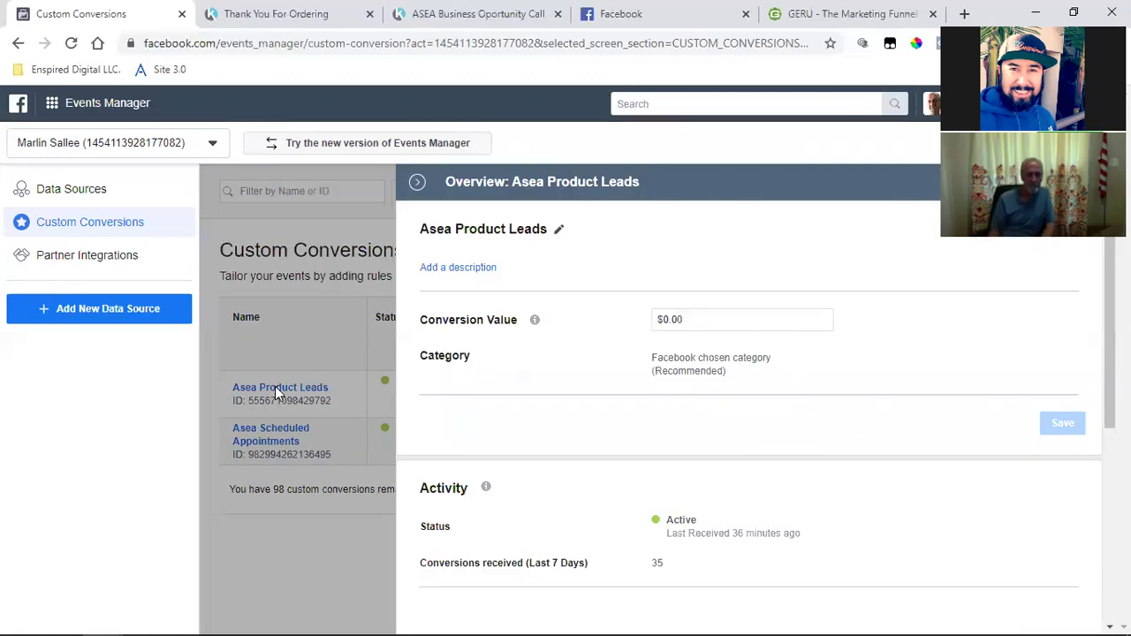
scroll(669, 472, "down", 7)
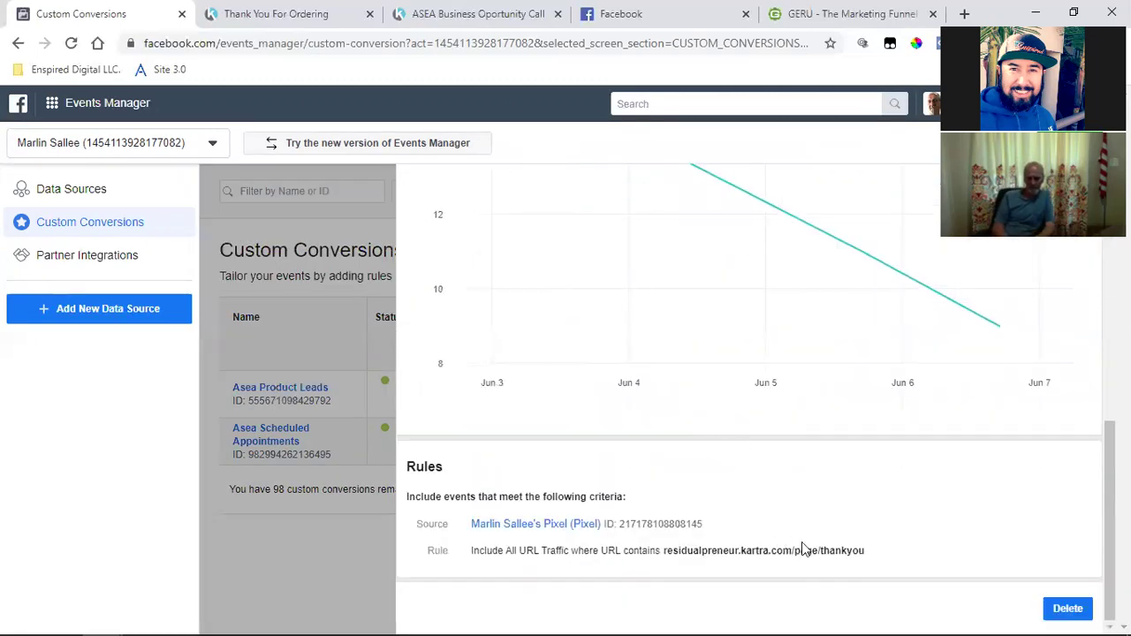
left_click_drag(666, 550, 893, 557)
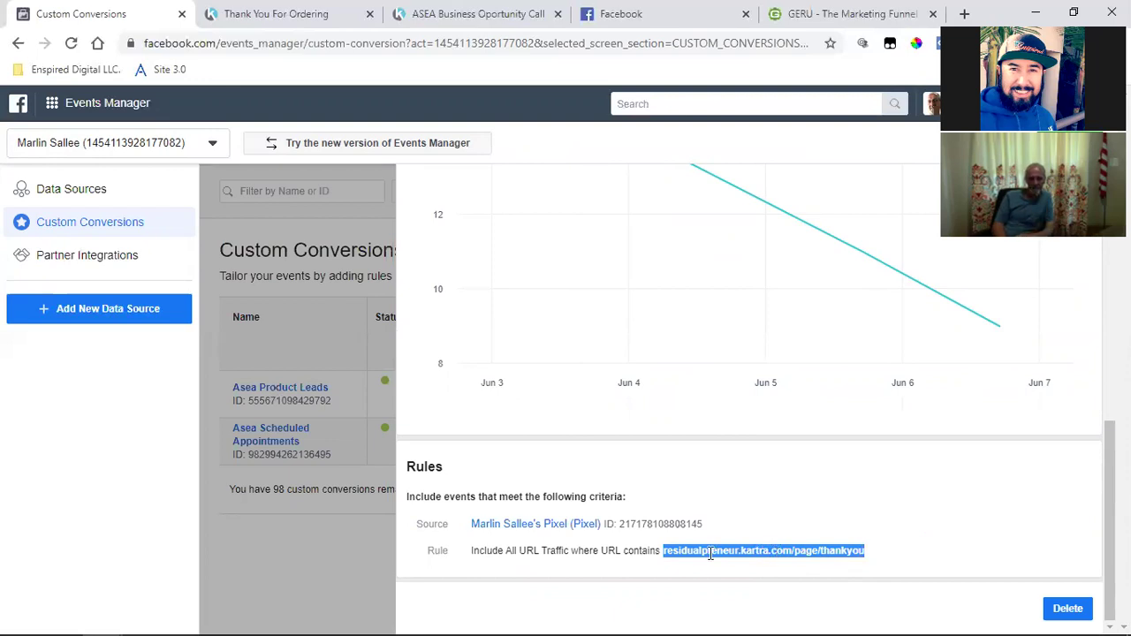
left_click(667, 551)
left_click_drag(664, 551, 947, 558)
scroll(814, 551, "up", 6)
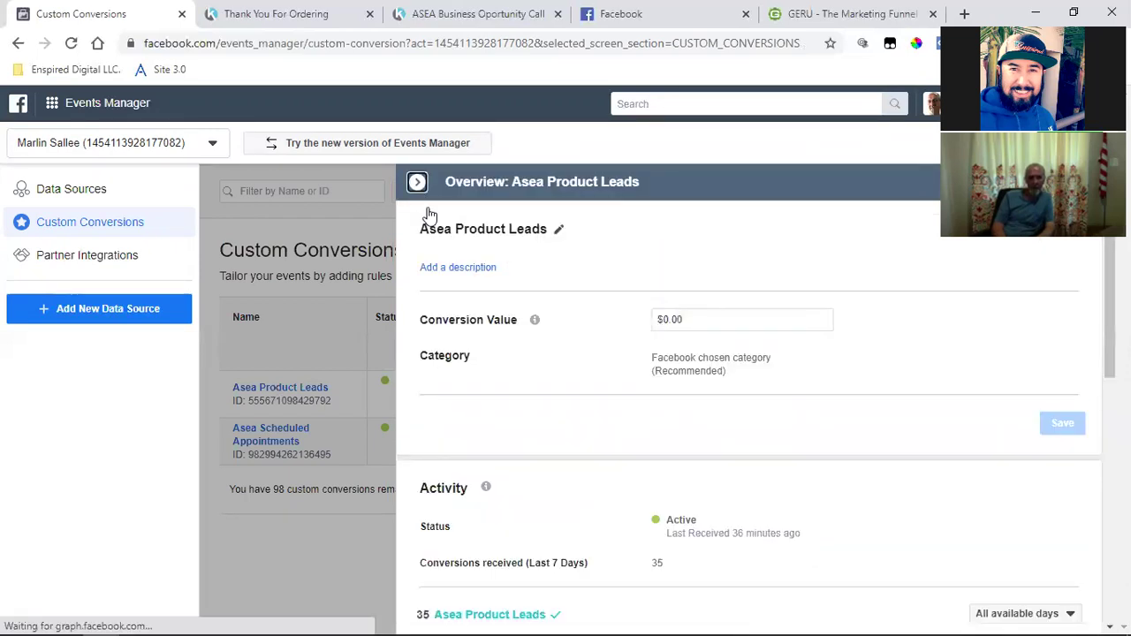
left_click(417, 181)
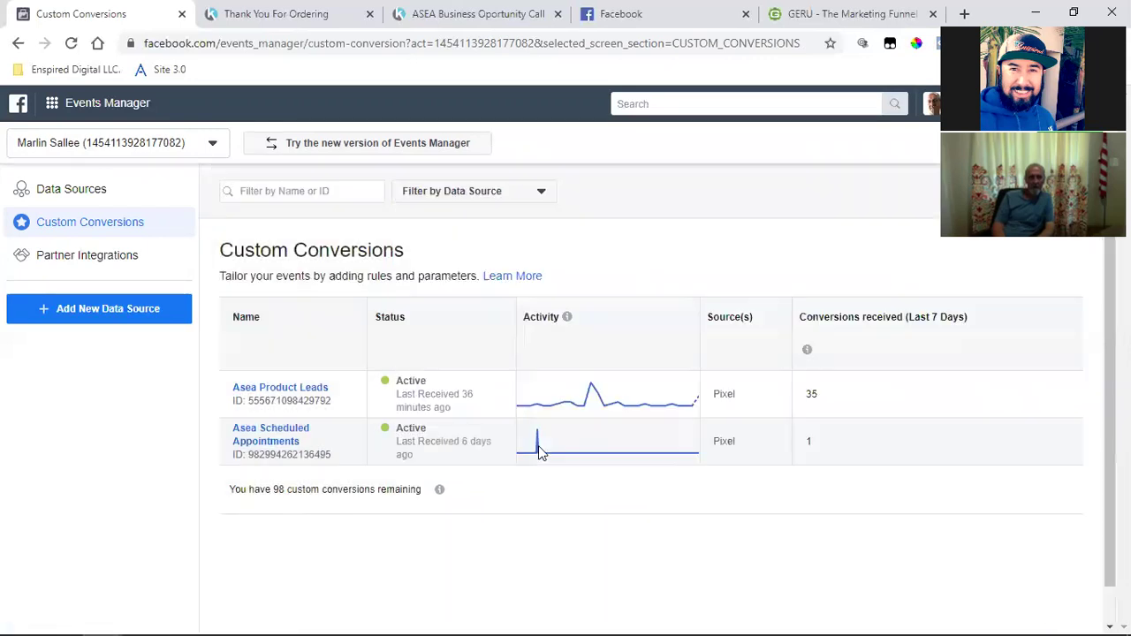
- Copy the appointment-confirmed rule URL from Asea Scheduled Appointments, then go to the Kartra thank-you tab
left_click(259, 435)
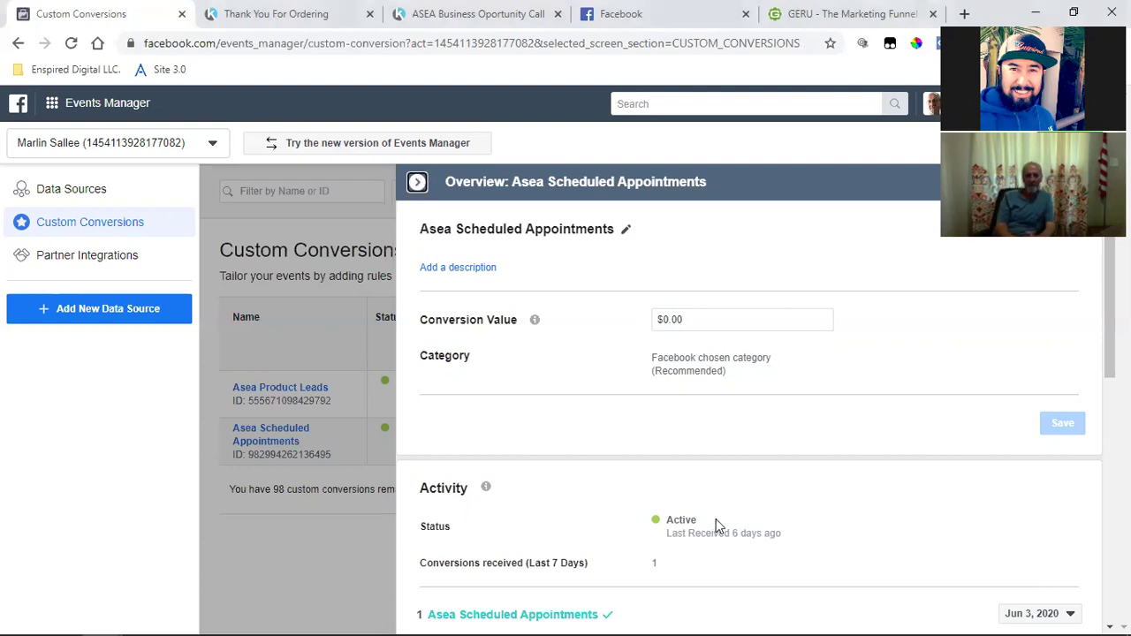
key("Escape")
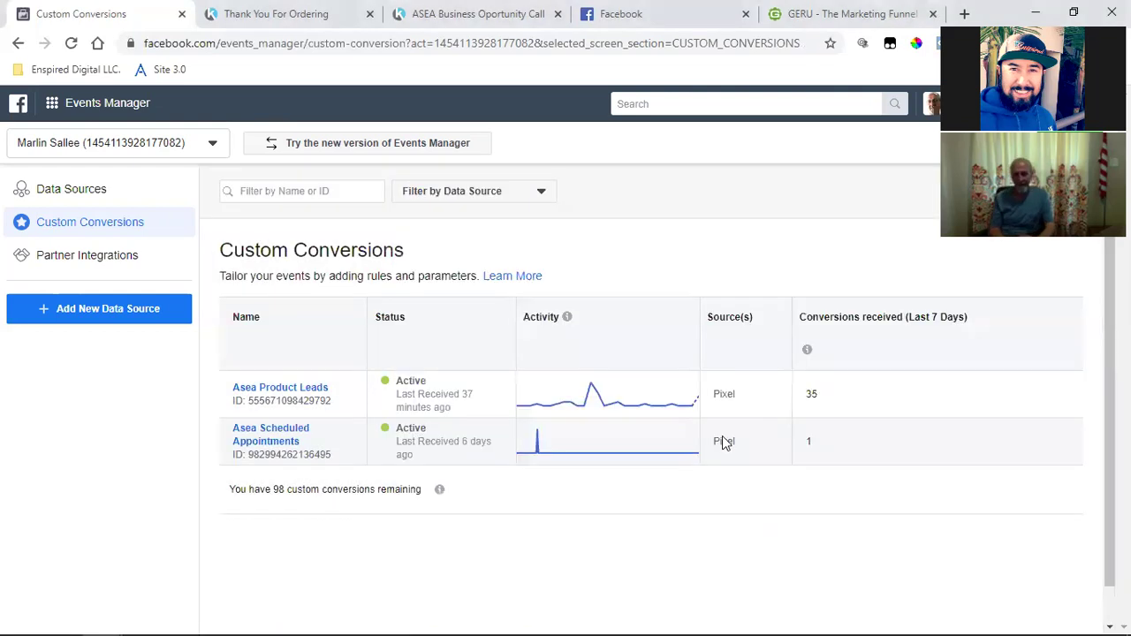
left_click(271, 441)
scroll(664, 442, "down", 6)
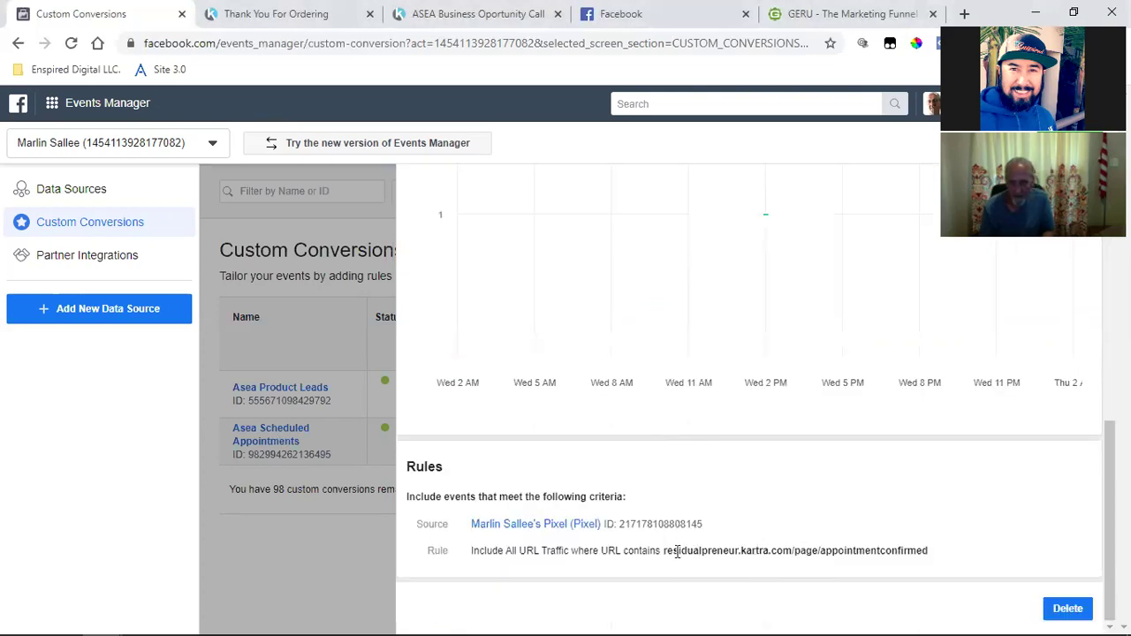
left_click_drag(664, 550, 926, 552)
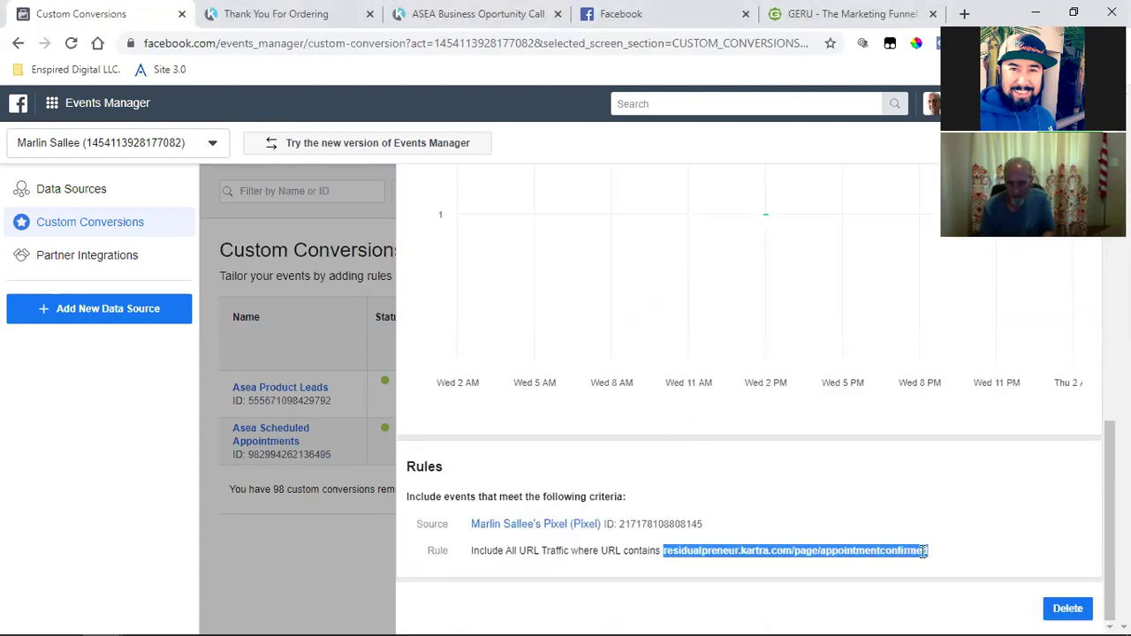
right_click(921, 557)
left_click(914, 446)
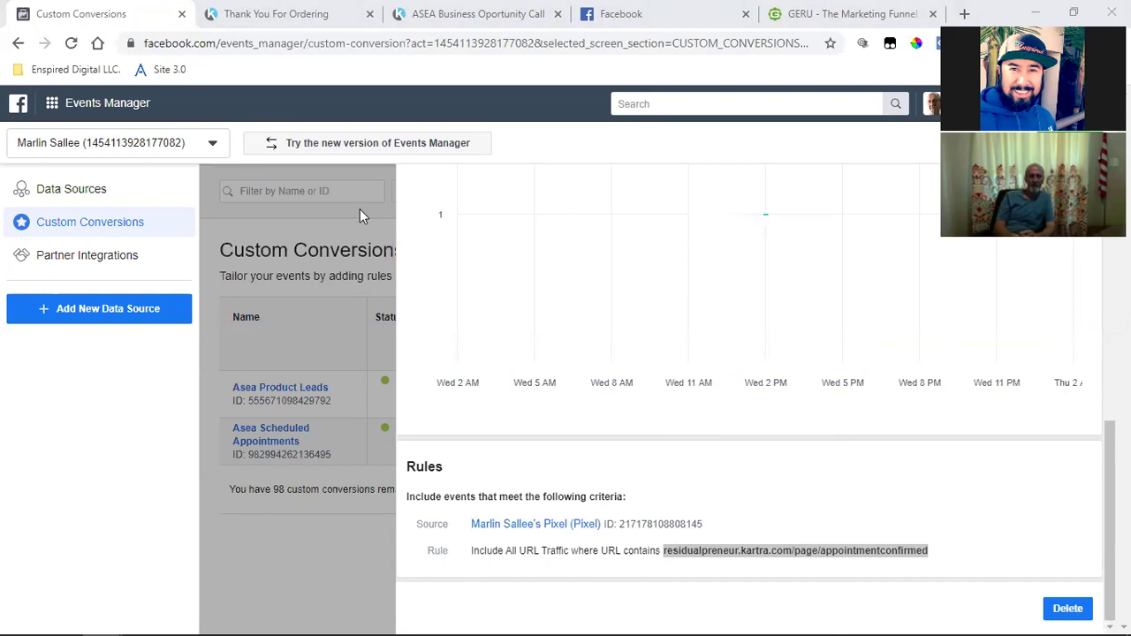
left_click(283, 13)
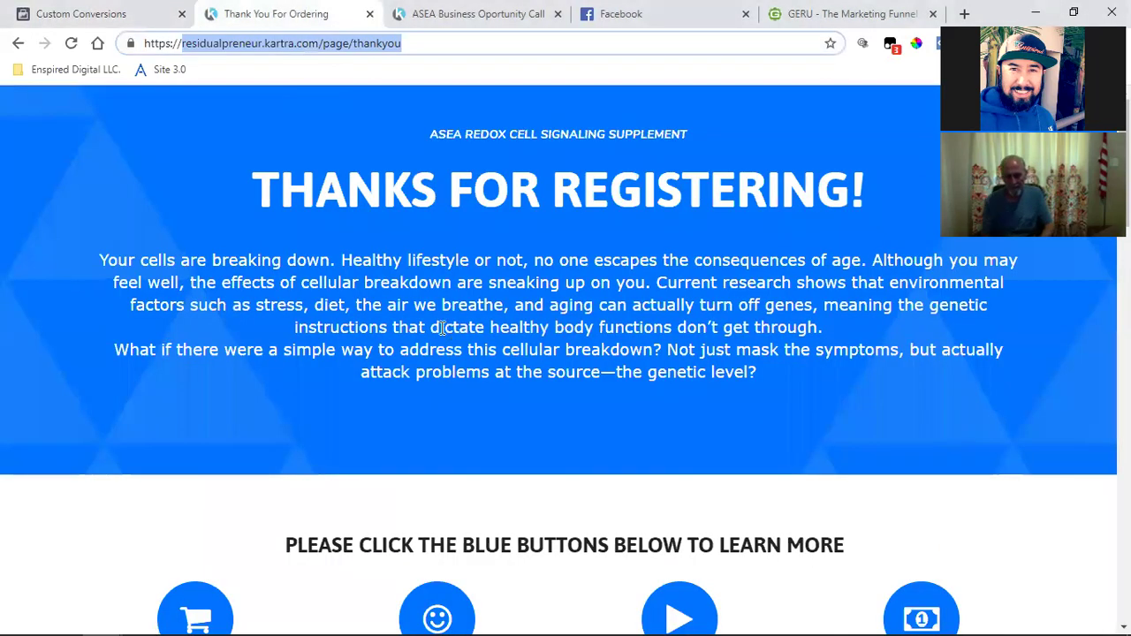
- Load the copied /page/appointmentconfirmed URL in the Business Opportunity Call tab, then return to Custom Conversions
left_click(451, 9)
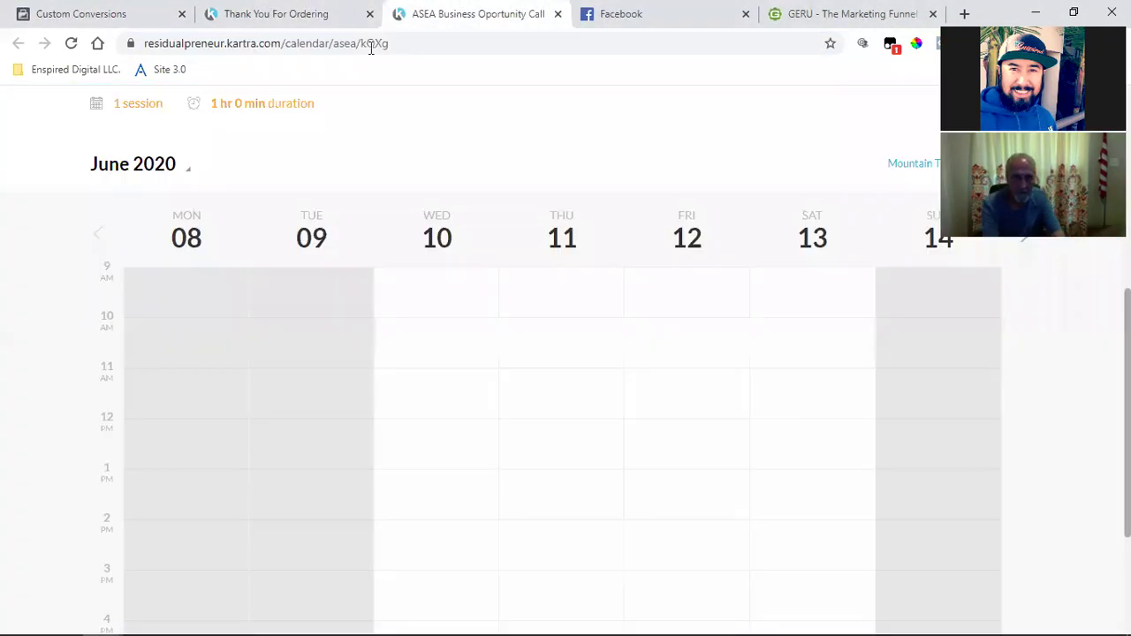
left_click(249, 42)
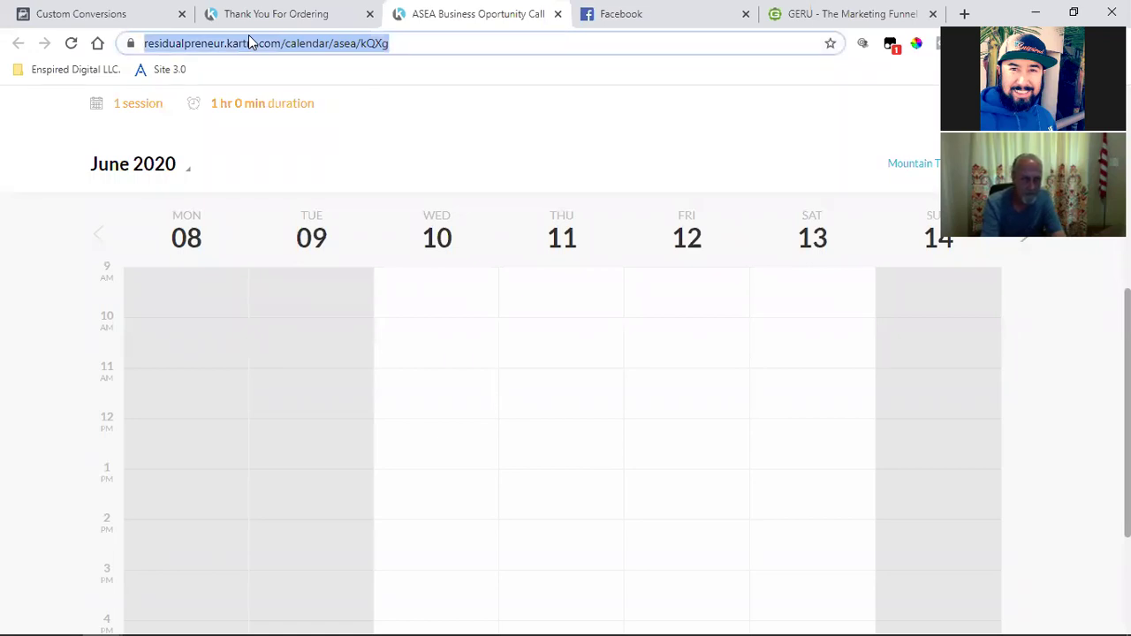
key("ctrl+v")
key("Return")
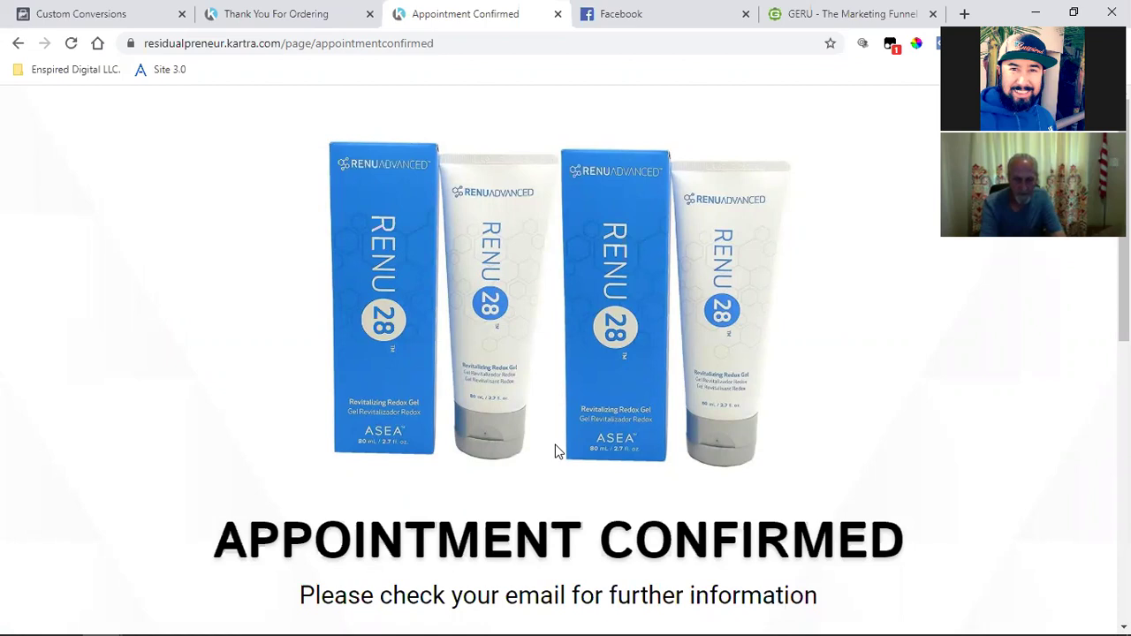
left_click(252, 13)
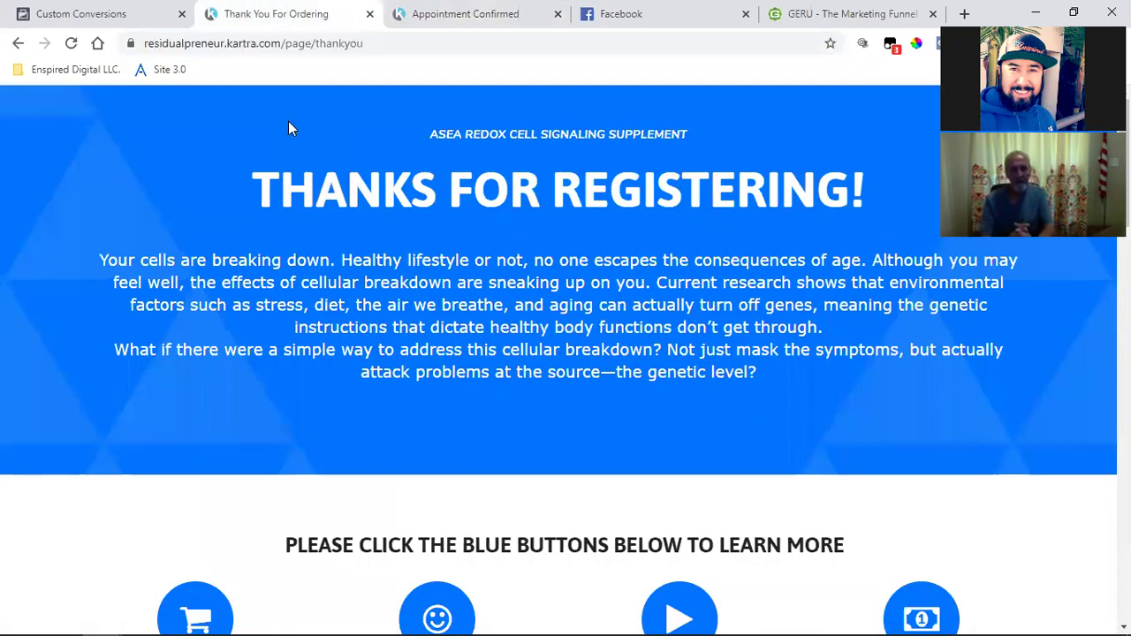
left_click(93, 14)
- Scroll to the top of the Scheduled Appointments overview and close it
scroll(565, 419, "up", 10)
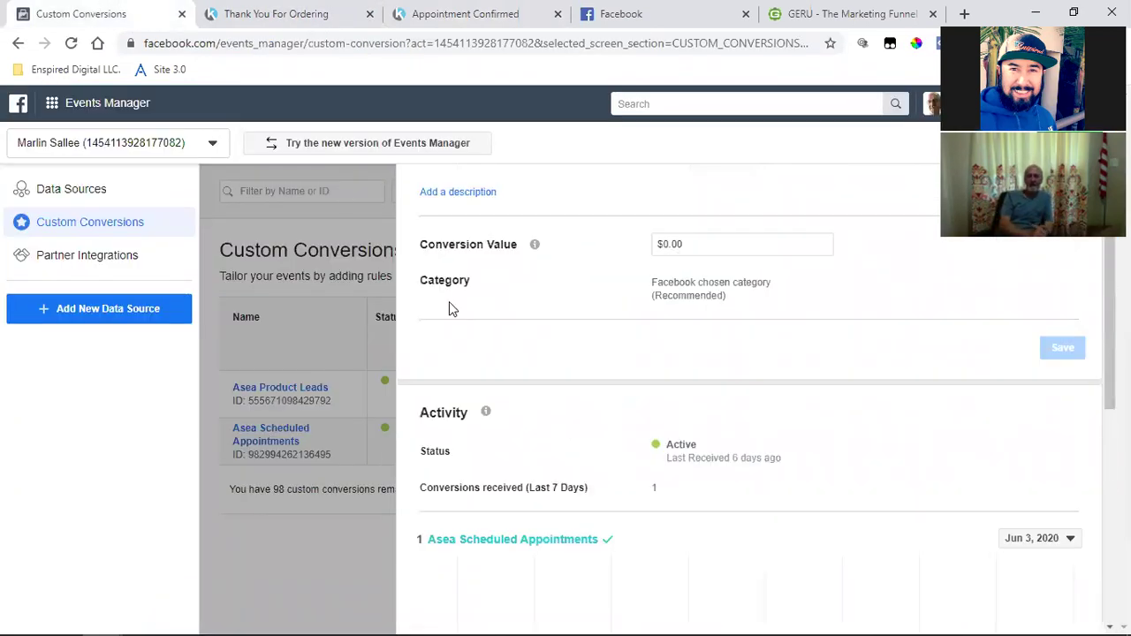
left_click(417, 183)
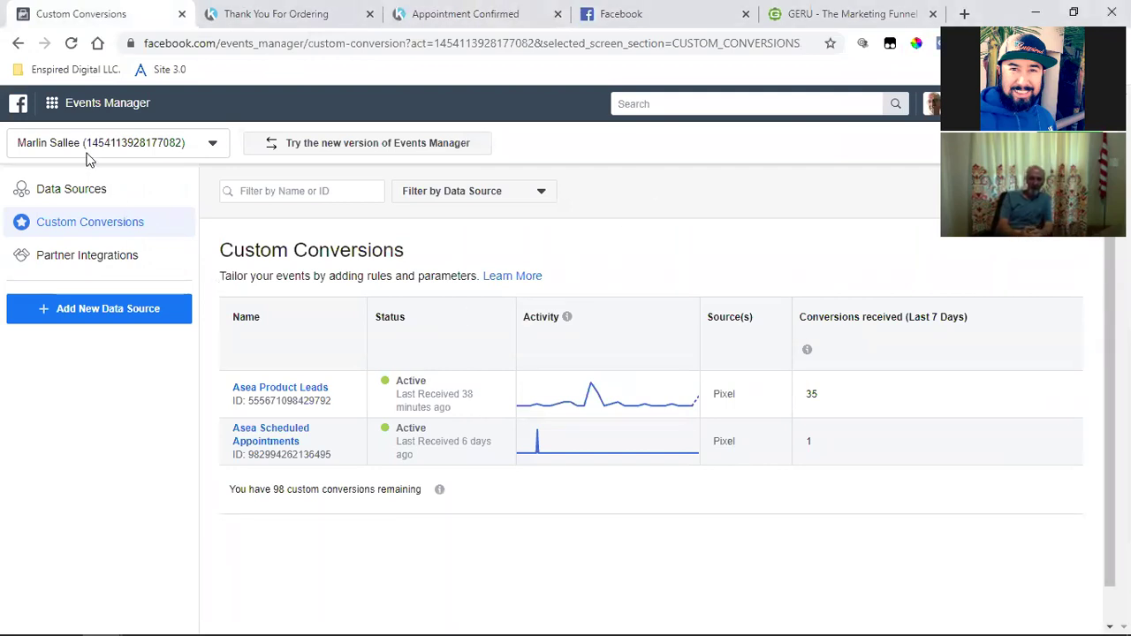
- Return to Ads Manager, turn the system volume up to full, and close the GERU website tab
left_click(80, 212)
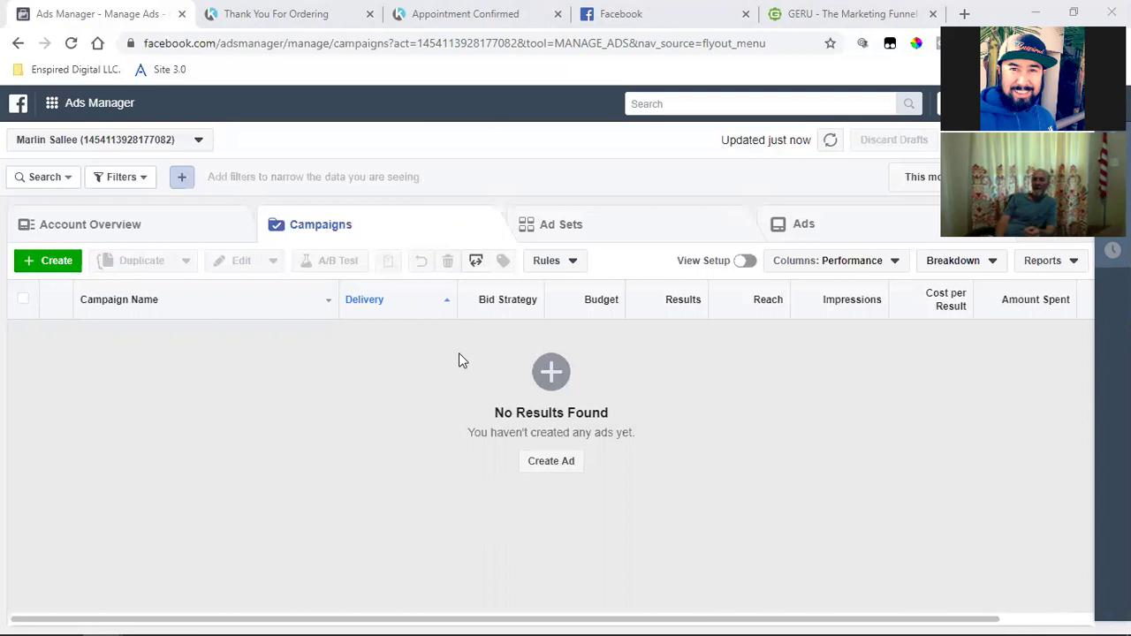
key("XF86AudioLowerVolume")
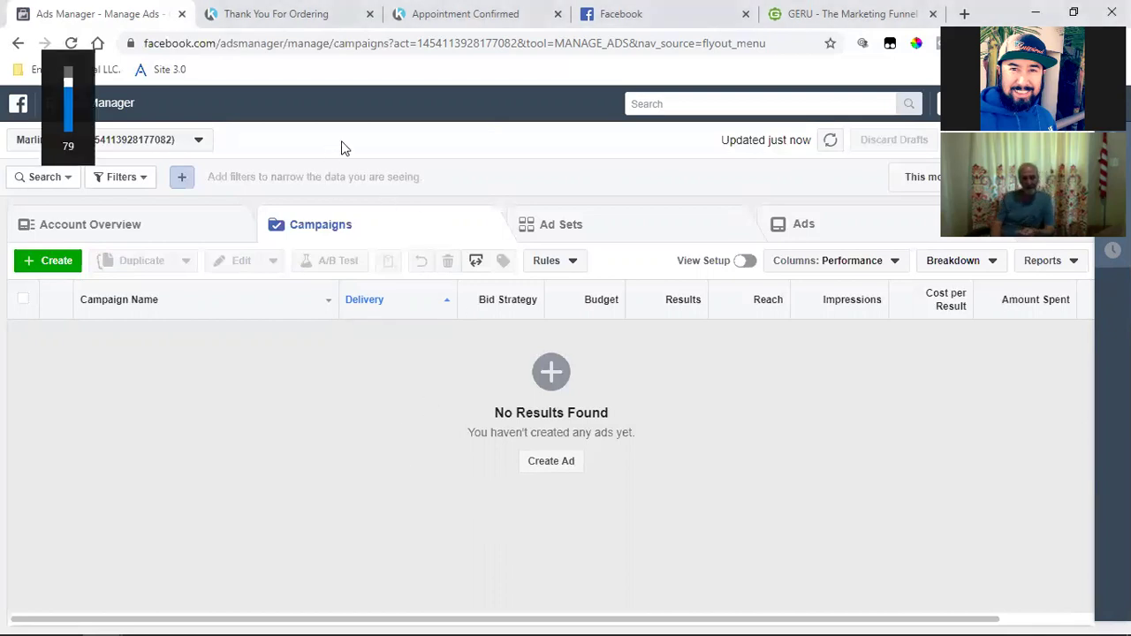
key("XF86AudioRaiseVolume")
key("XF86AudioRaiseVolume")
key("XF86AudioRaiseVolume")
key("XF86AudioRaiseVolume")
key("XF86AudioRaiseVolume")
key("XF86AudioRaiseVolume")
key("XF86AudioRaiseVolume")
key("XF86AudioRaiseVolume")
key("XF86AudioRaiseVolume")
key("XF86AudioRaiseVolume")
key("XF86AudioRaiseVolume")
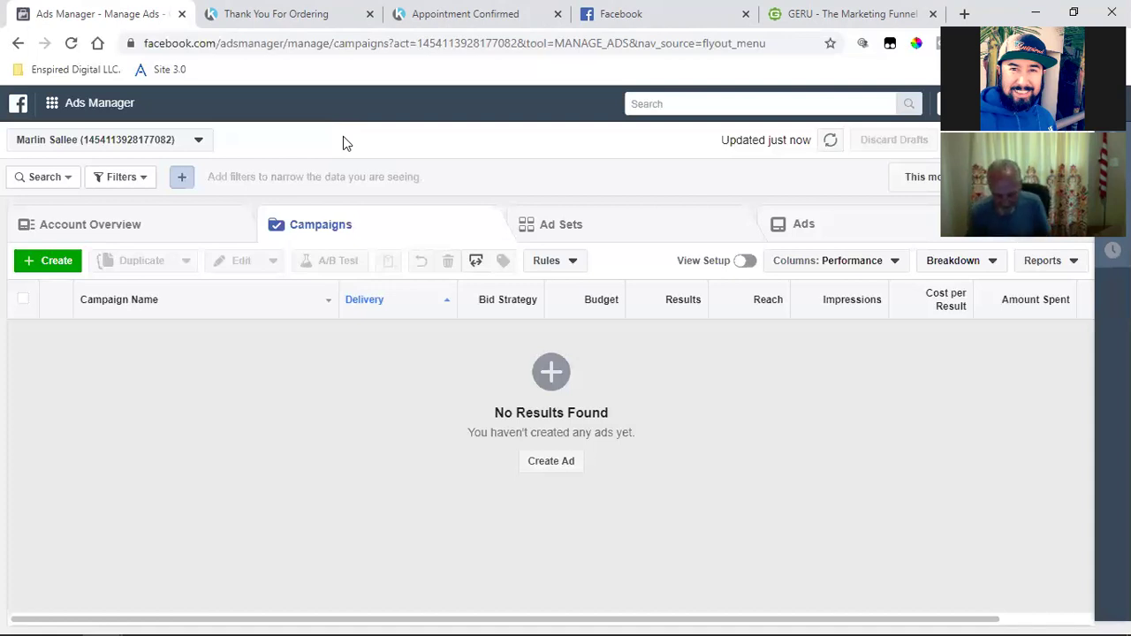
left_click(932, 15)
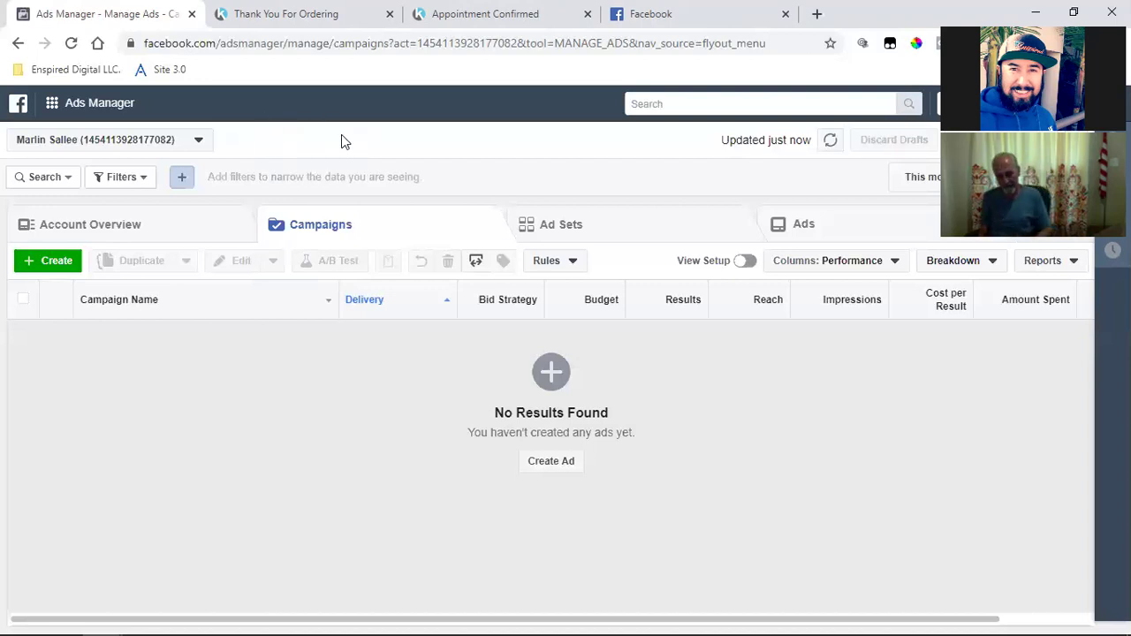
left_click(328, 300)
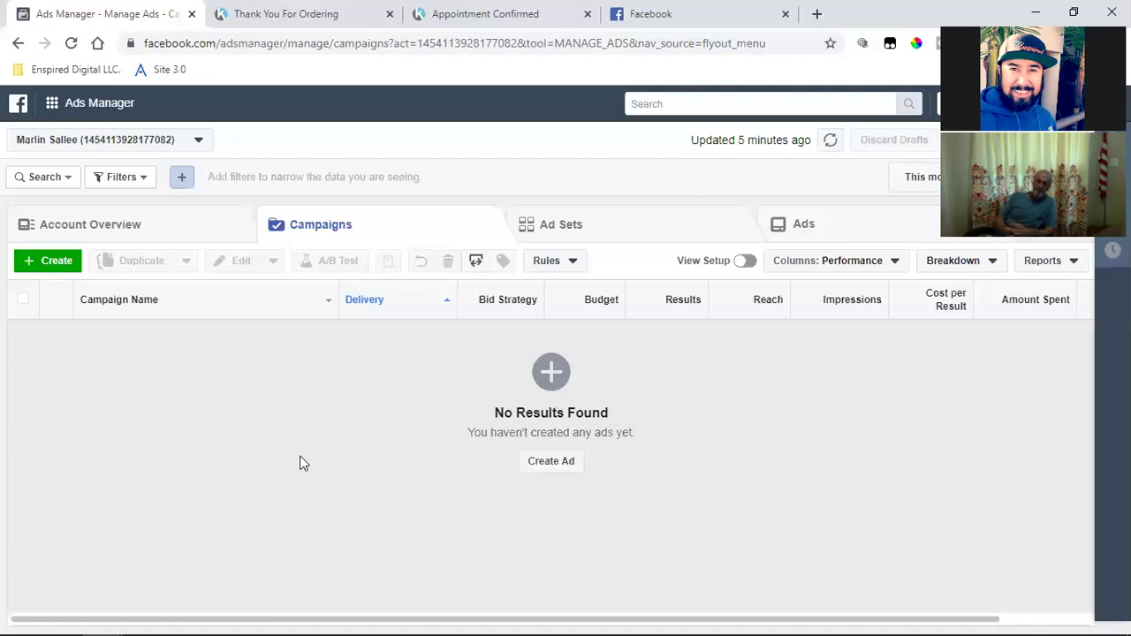
- Open the Veteran Health and Wealth Advocate page on Facebook and browse its videos, including ASEA clips
left_click(635, 14)
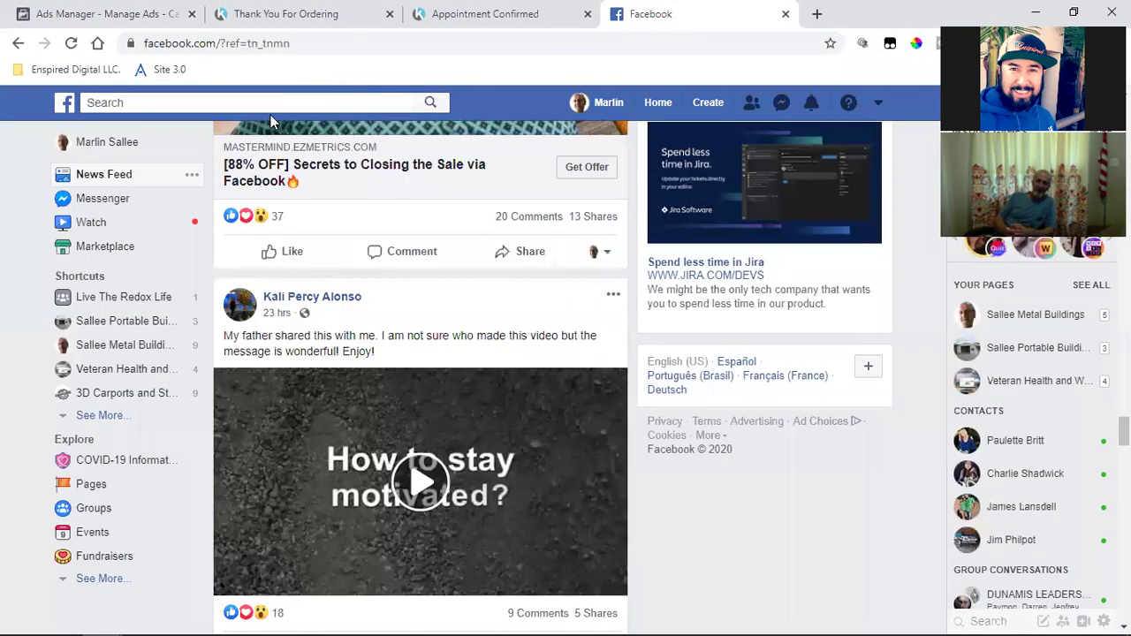
left_click(76, 370)
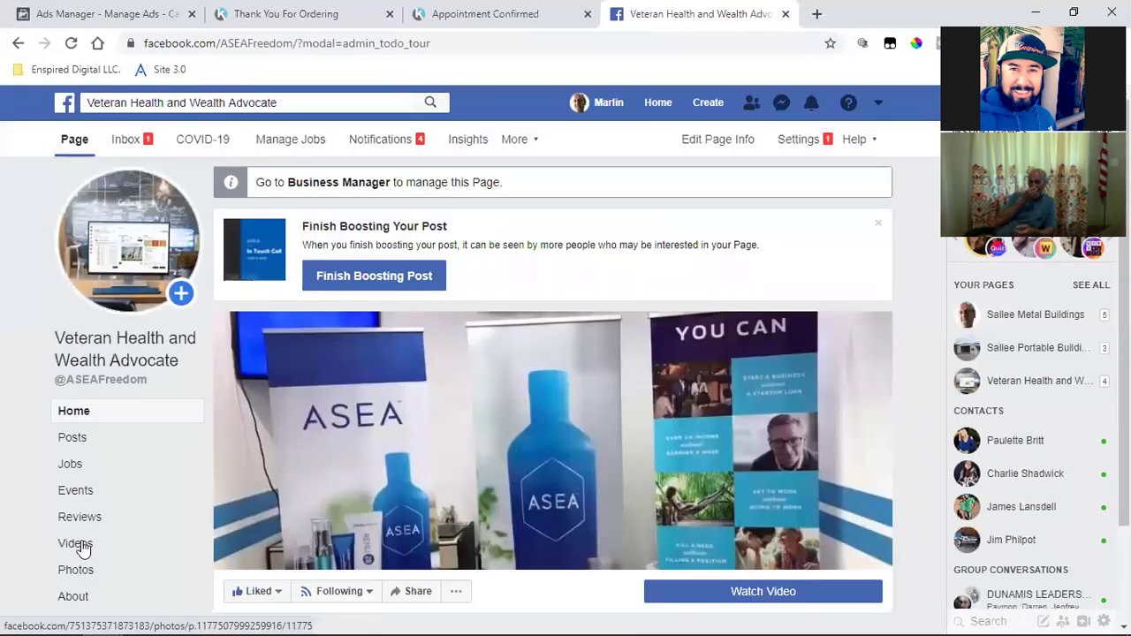
left_click(80, 545)
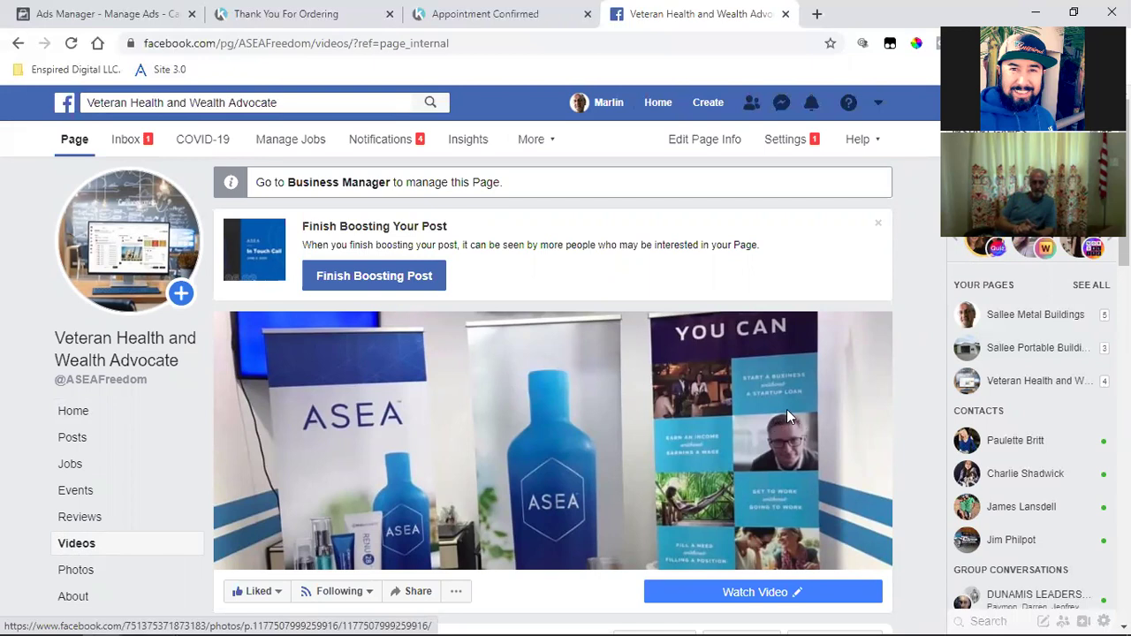
scroll(445, 434, "down", 5)
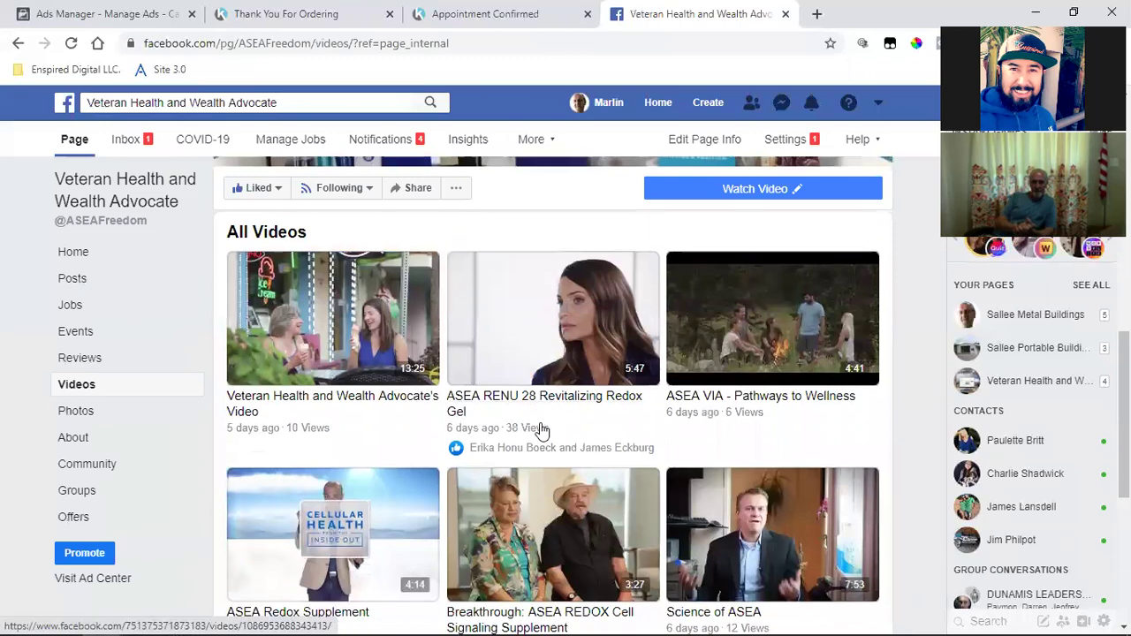
scroll(538, 430, "down", 2)
scroll(539, 430, "down", 1)
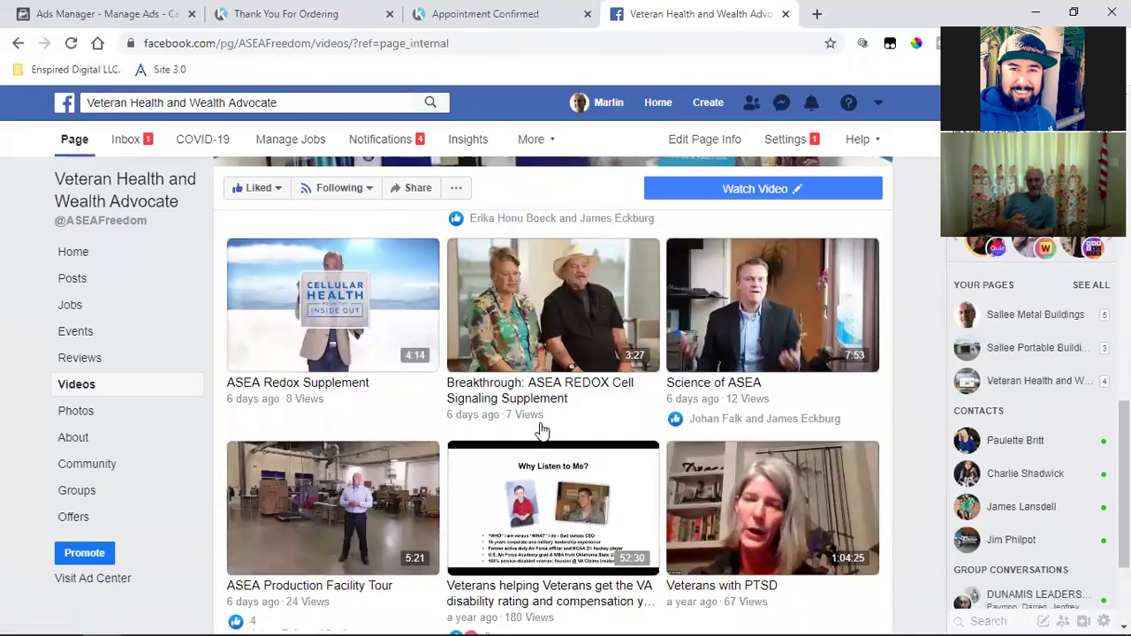
scroll(538, 433, "up", 3)
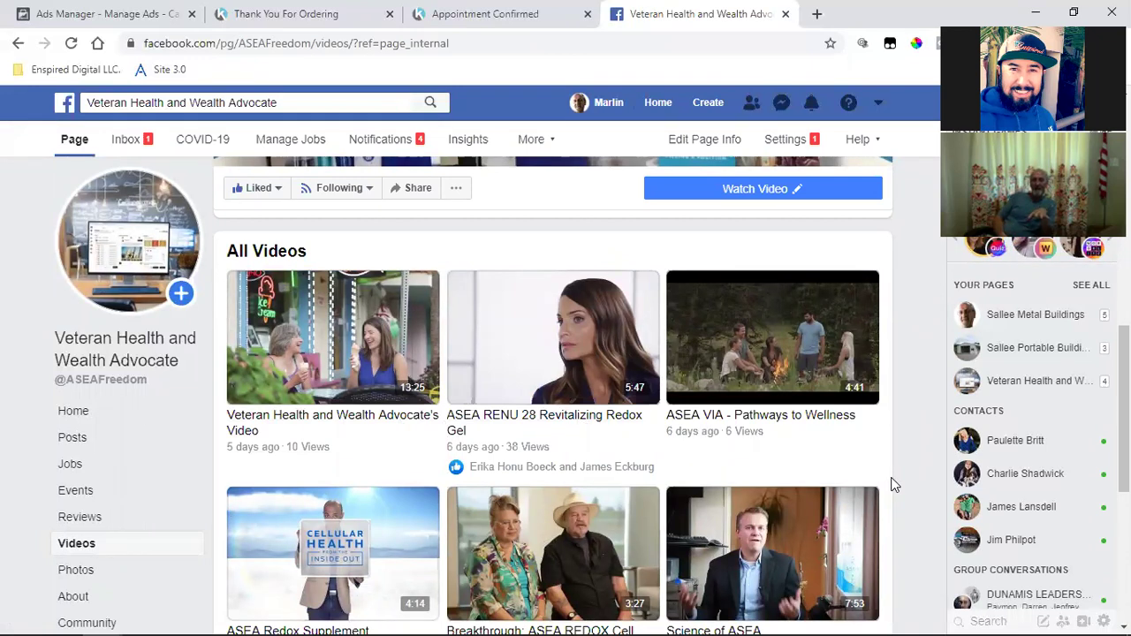
scroll(884, 481, "down", 1)
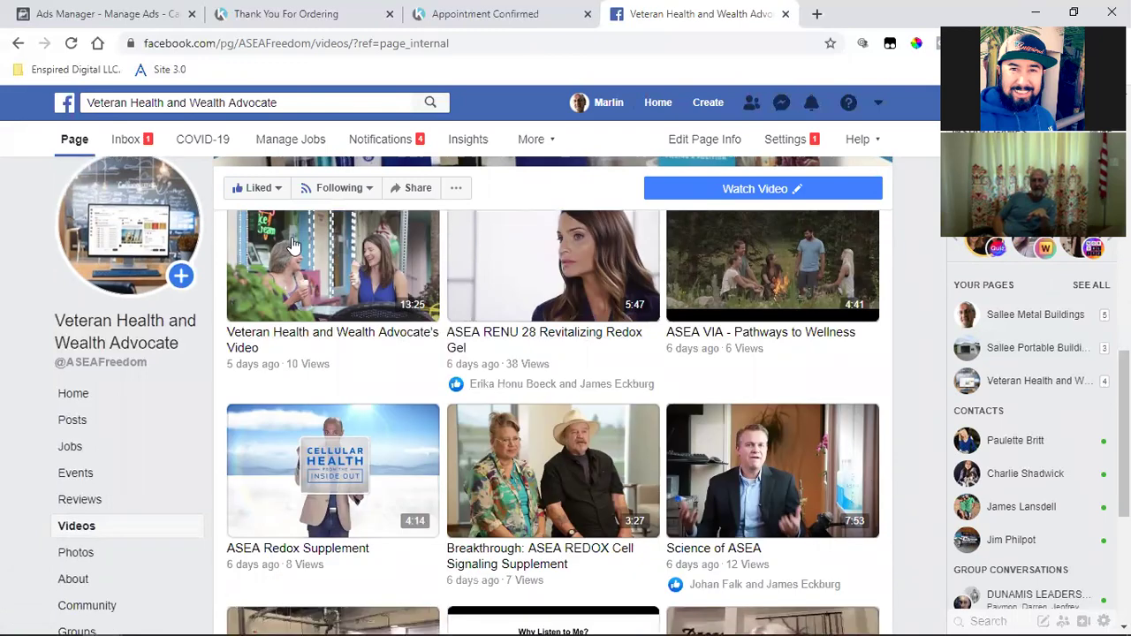
scroll(736, 304, "down", 1)
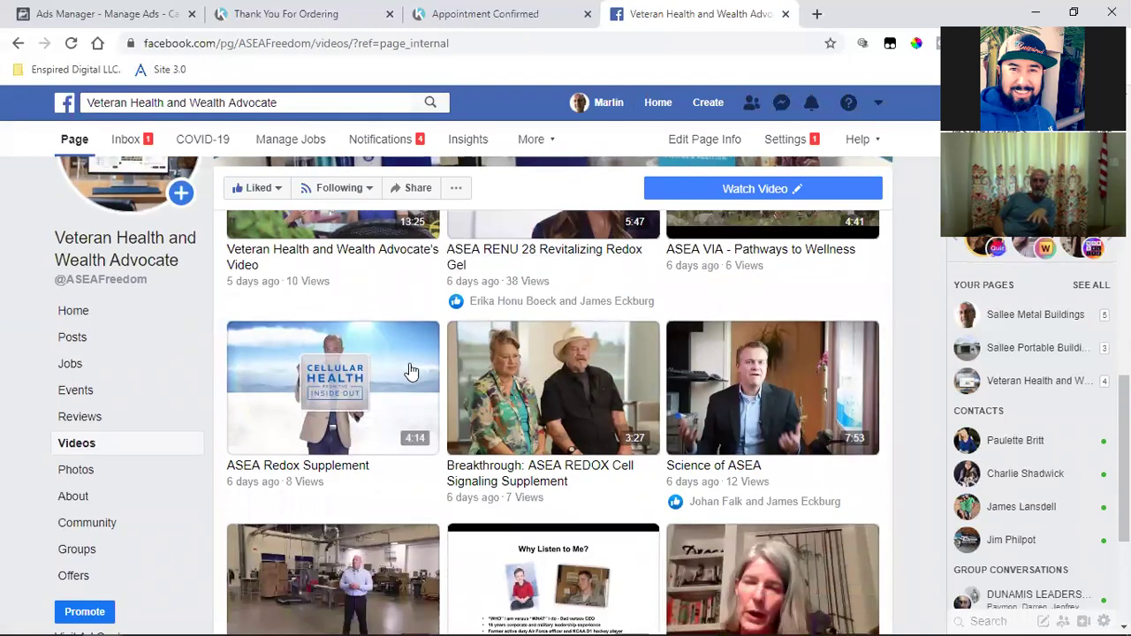
scroll(552, 396, "down", 1)
scroll(556, 395, "down", 1)
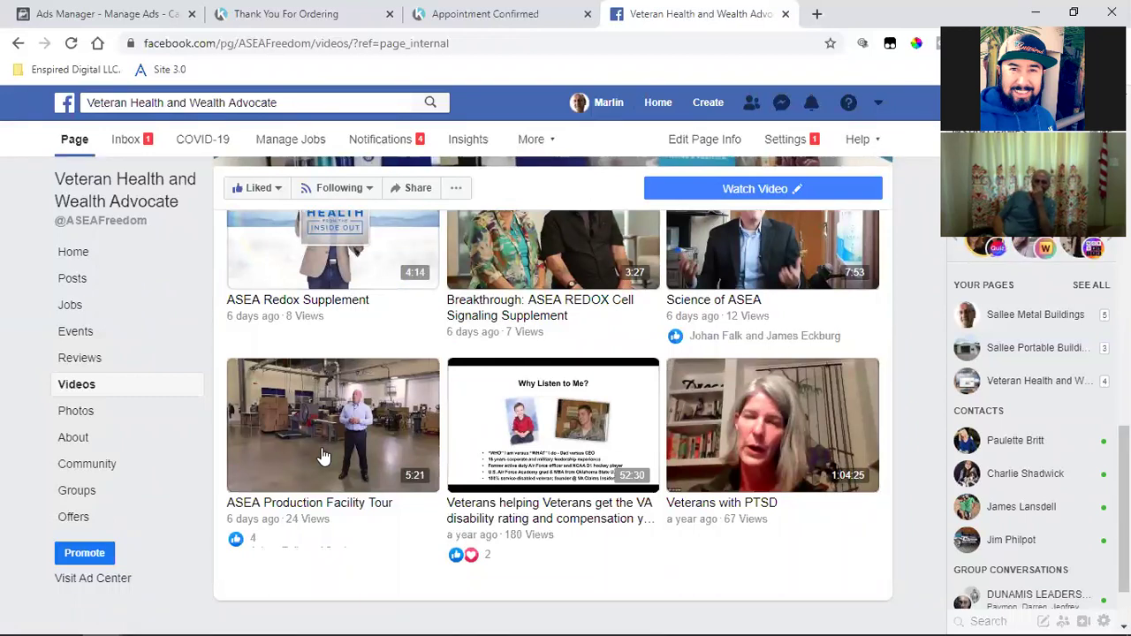
scroll(322, 455, "down", 1)
scroll(322, 456, "up", 4)
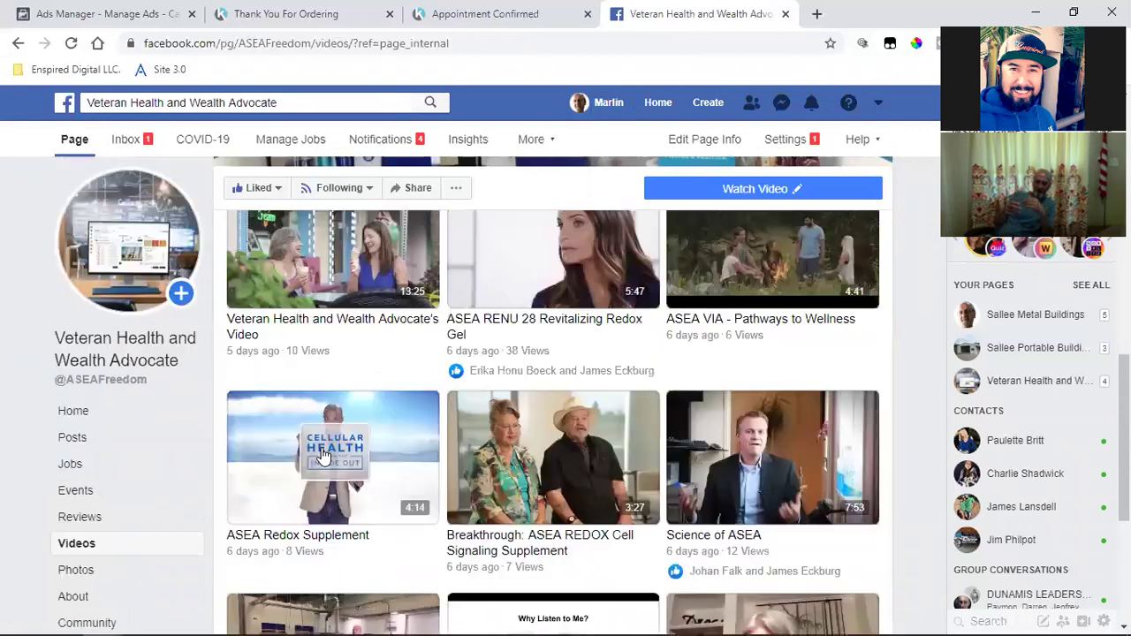
scroll(323, 455, "up", 1)
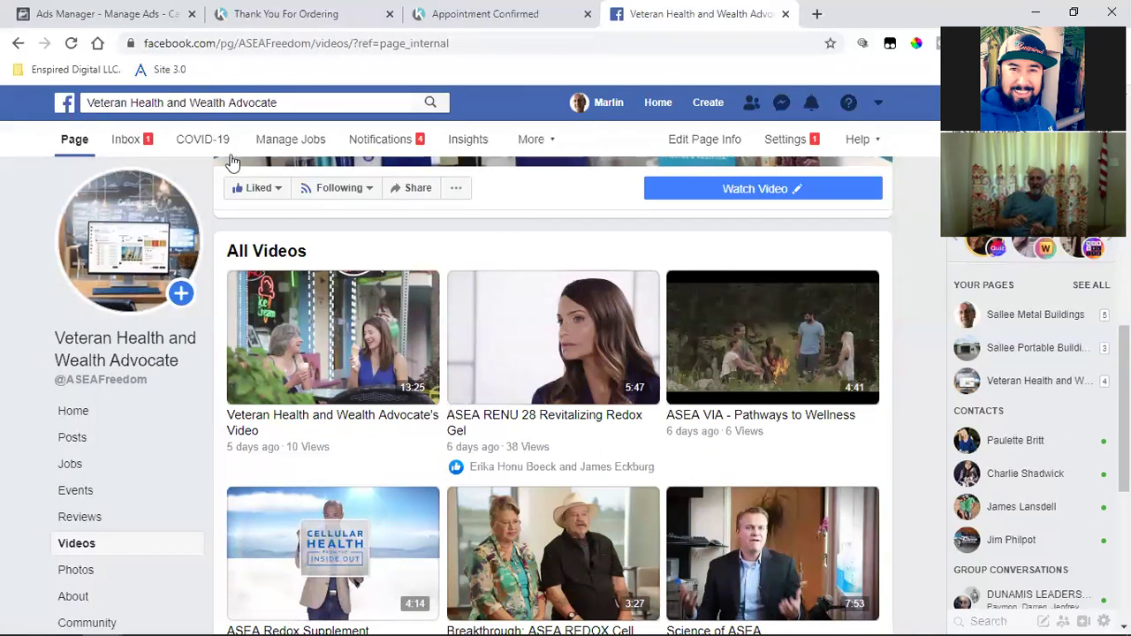
- Go back to Ads Manager and open Billing under Manage Business to view the $0.00 balance
left_click(159, 11)
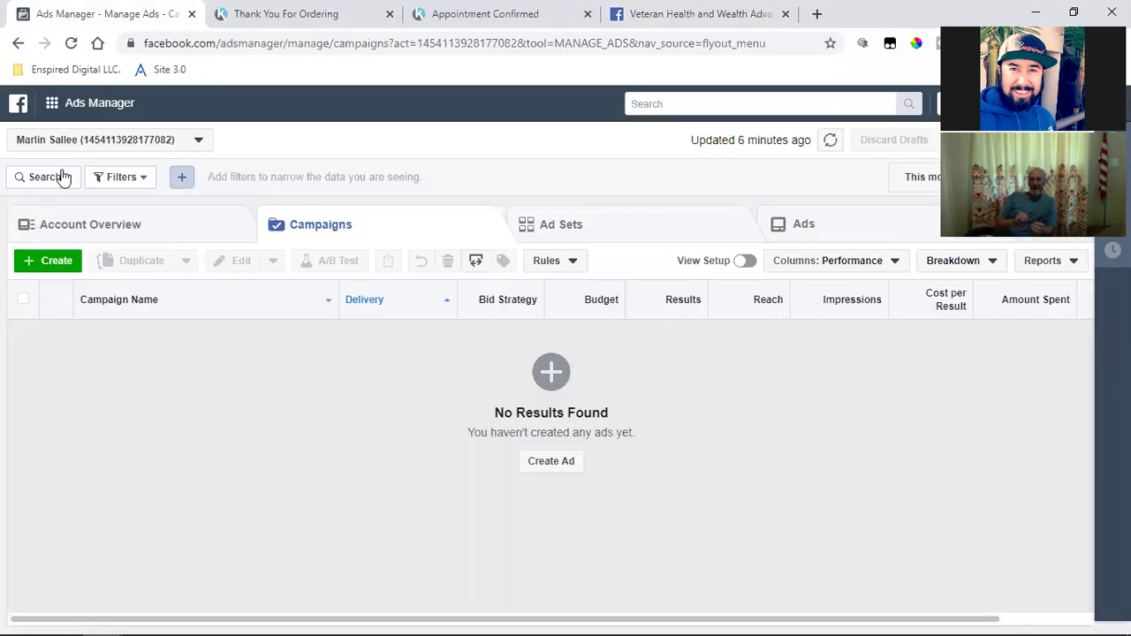
left_click(53, 102)
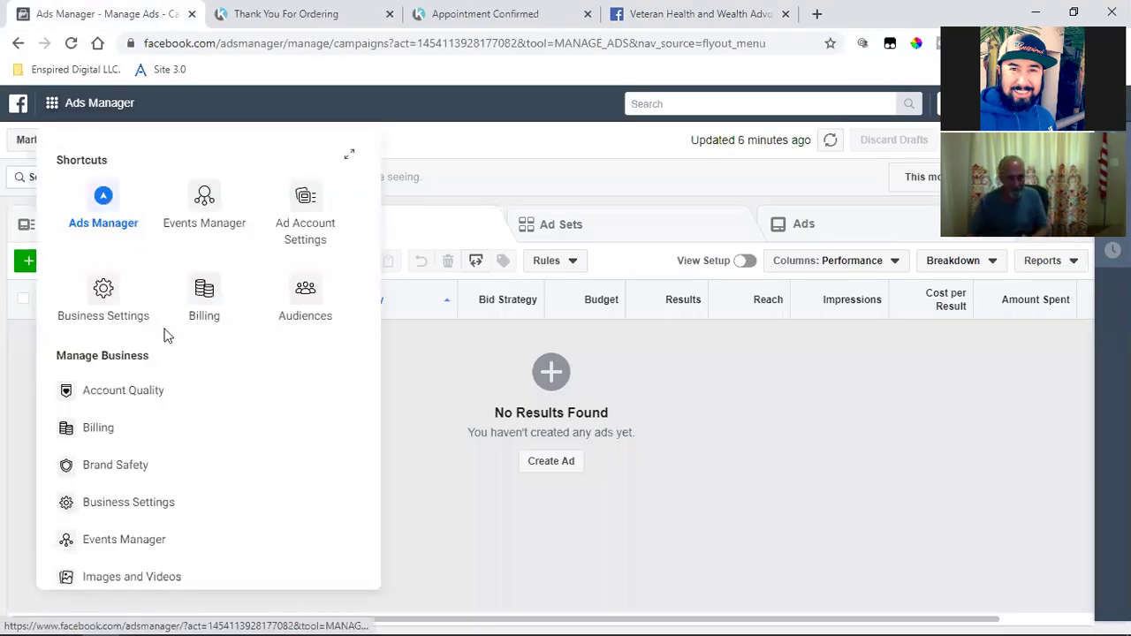
left_click(133, 417)
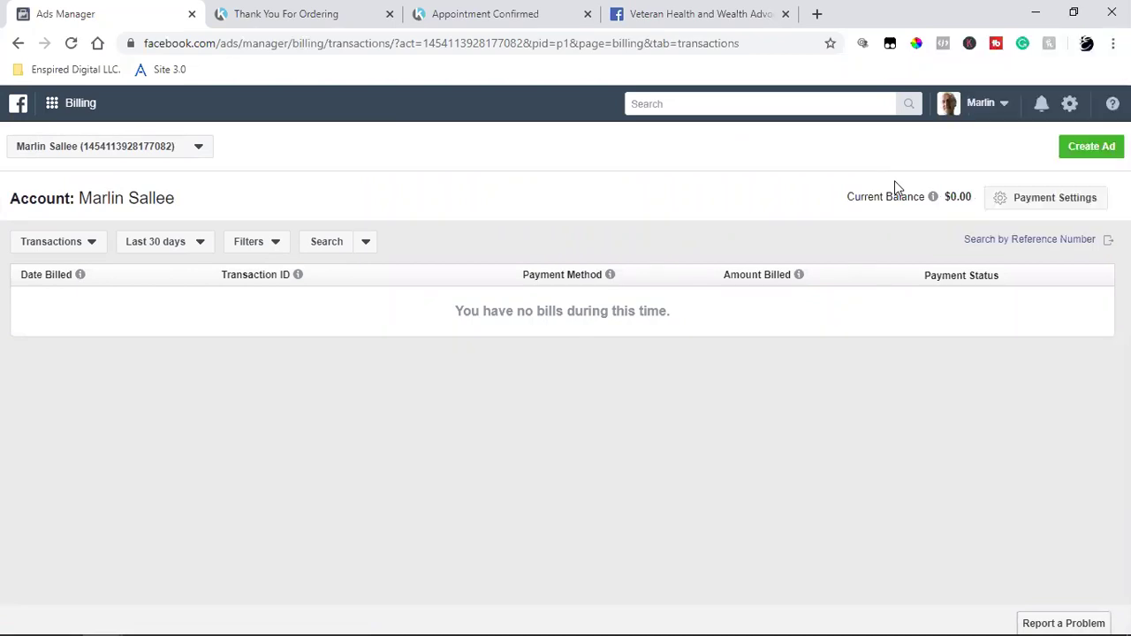
- Open Payment Settings and scroll down to the account spending limit option
left_click(1075, 197)
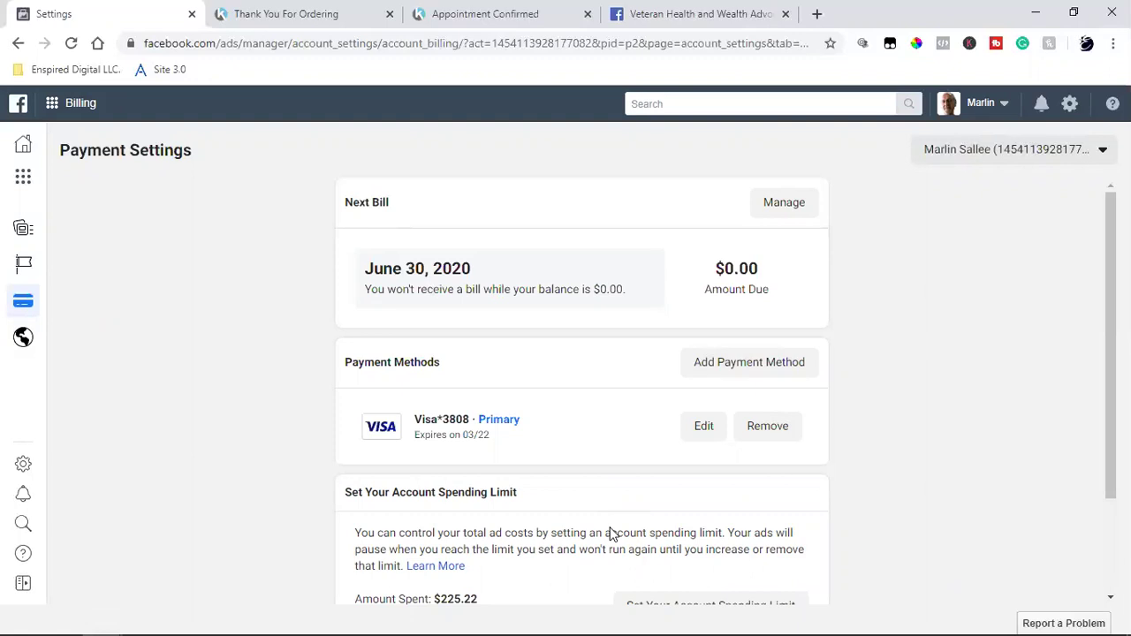
scroll(961, 453, "down", 2)
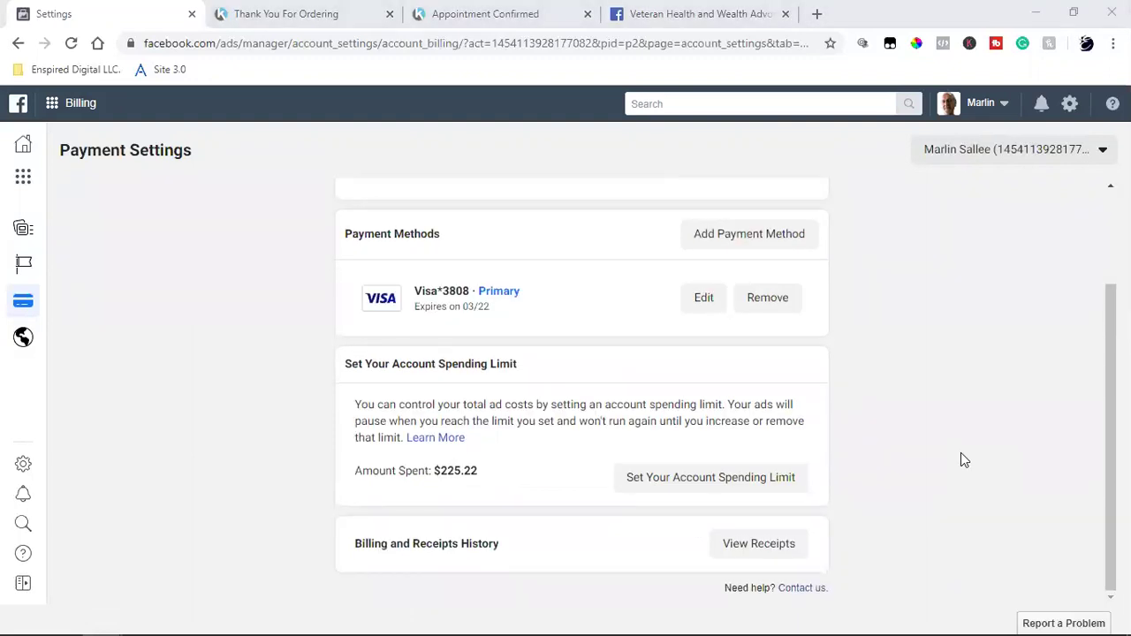
left_click(725, 477)
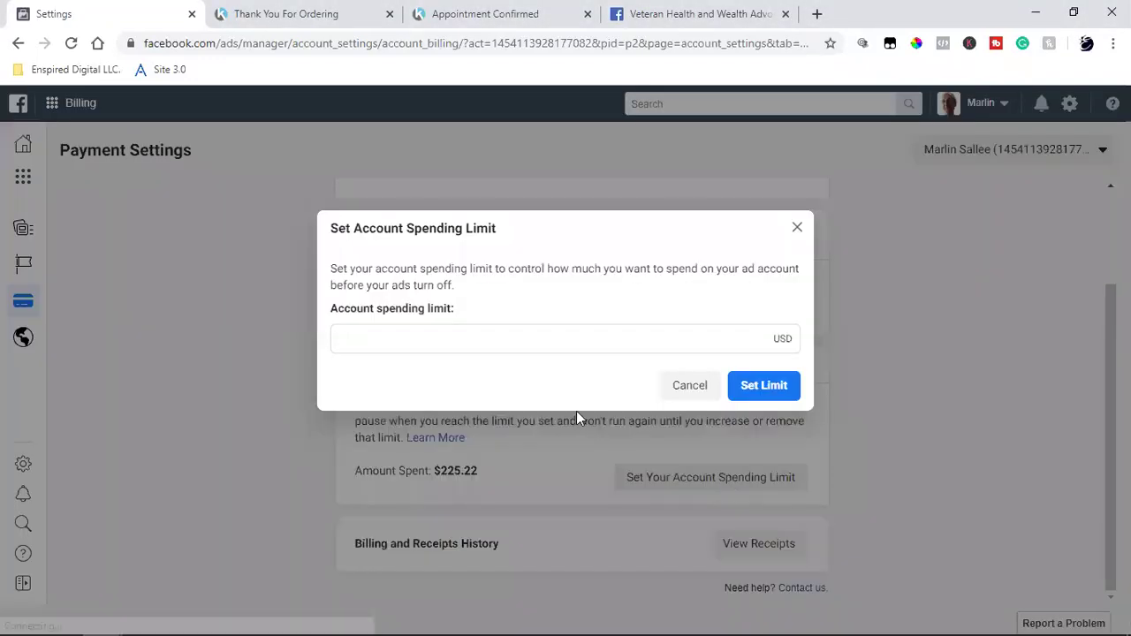
left_click(490, 336)
type("5000")
left_click(747, 385)
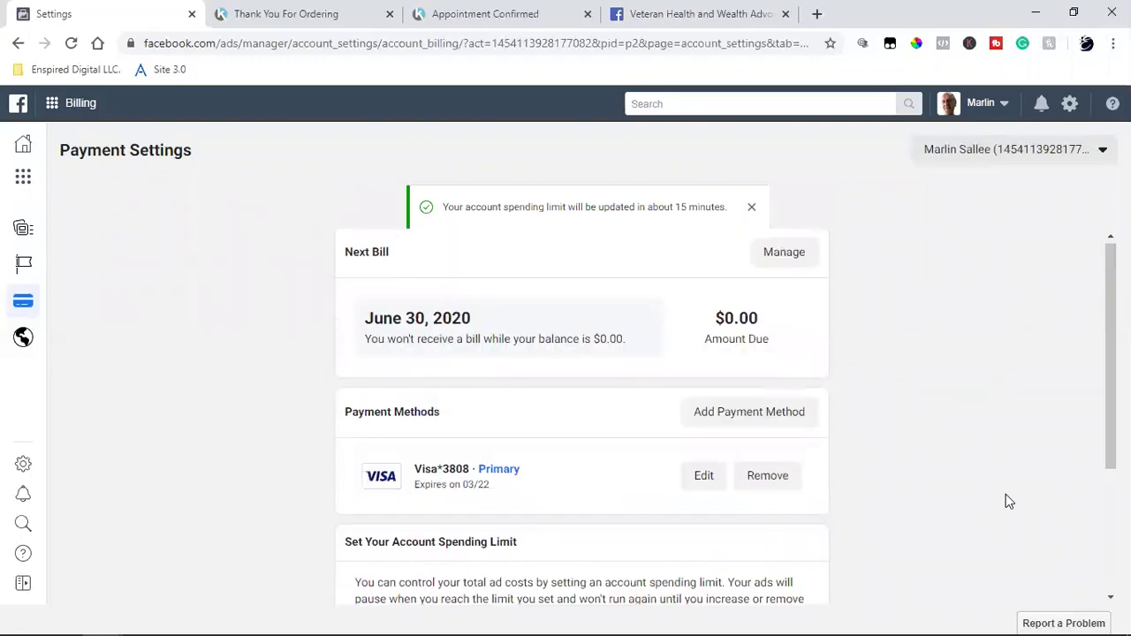
scroll(600, 492, "down", 1)
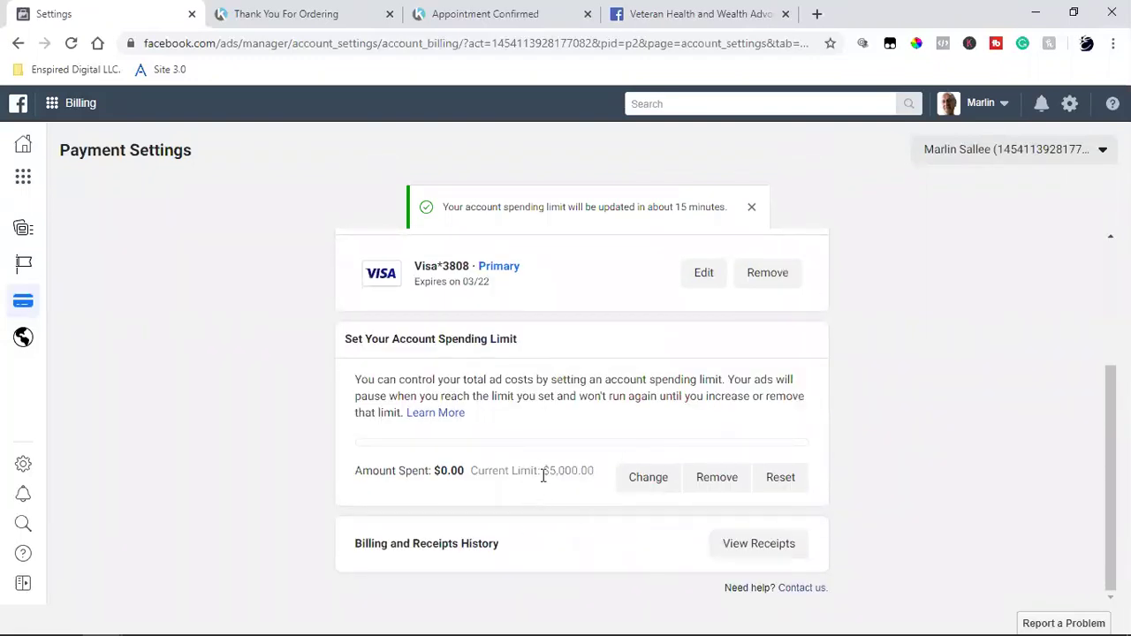
scroll(855, 519, "up", 2)
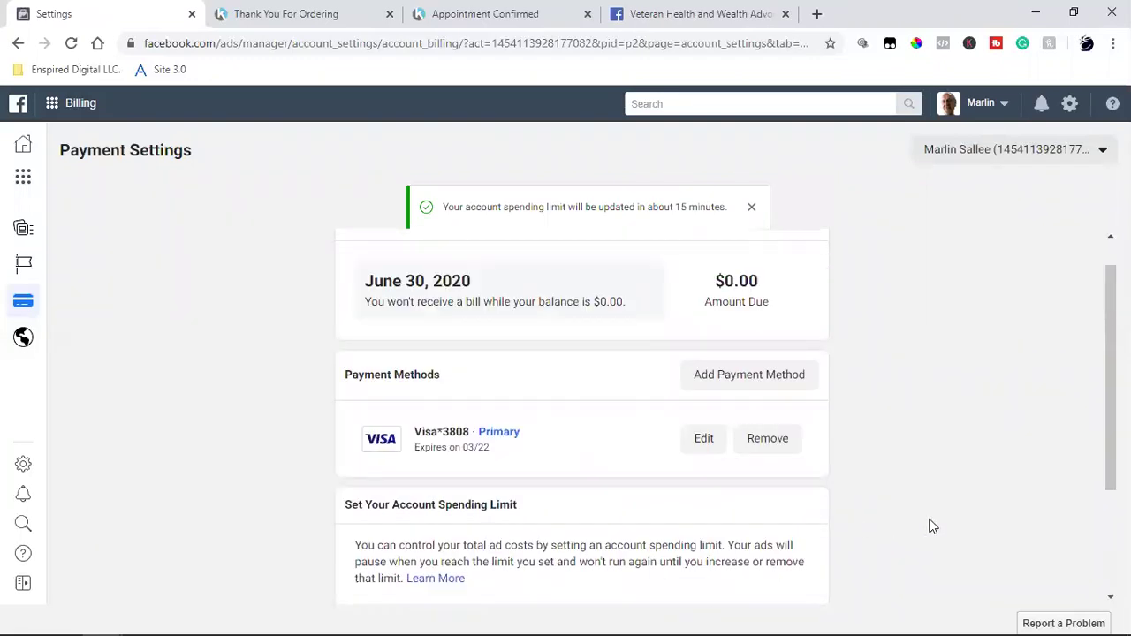
scroll(932, 526, "up", 1)
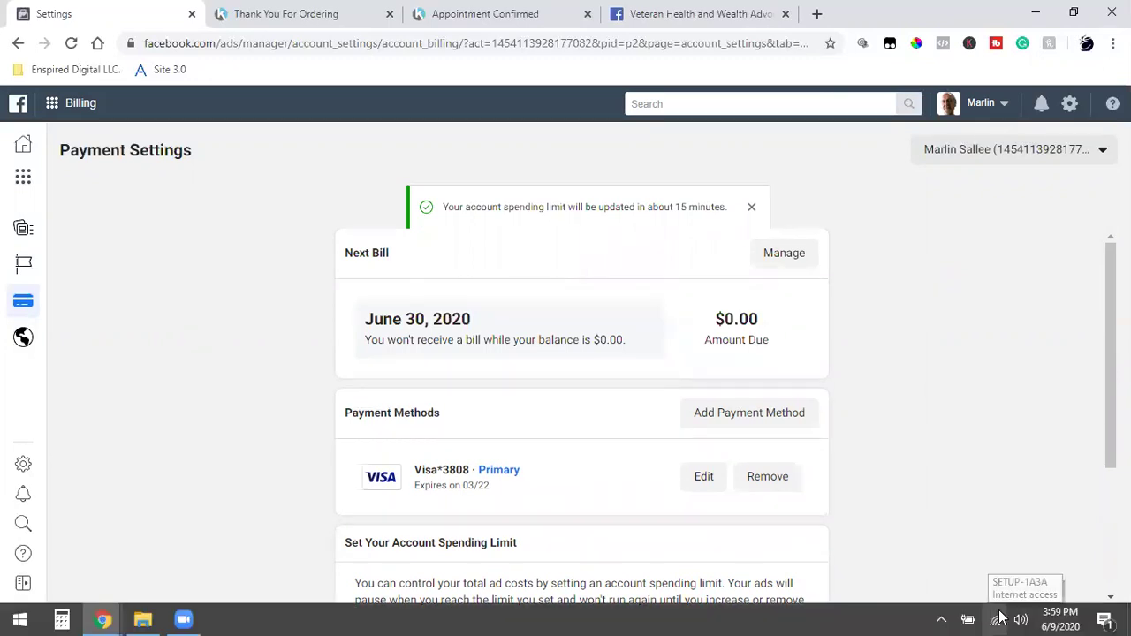
mouse_move(1043, 616)
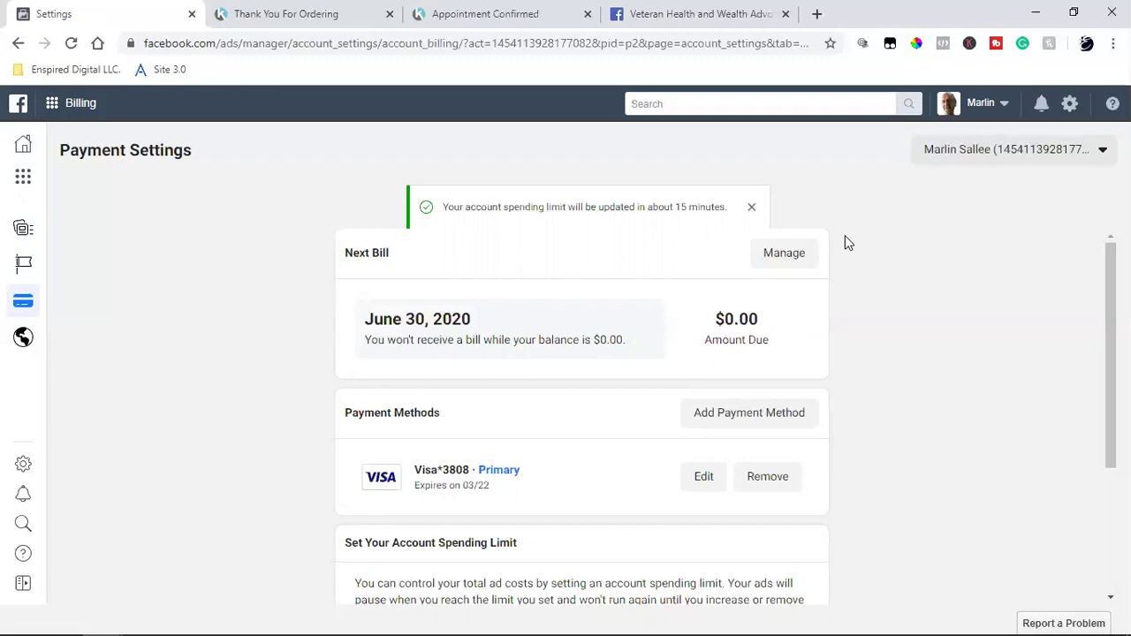
- Return to the Kartra Thanks for Registering page and scroll down to the ASEA Vimeo video
left_click(314, 13)
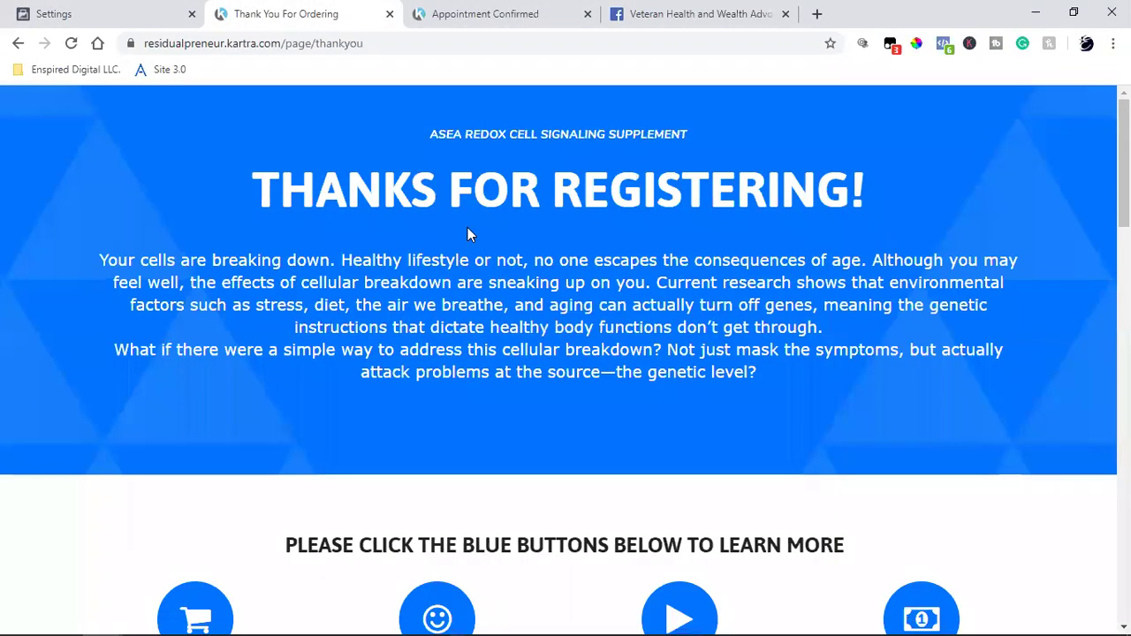
scroll(471, 247, "down", 14)
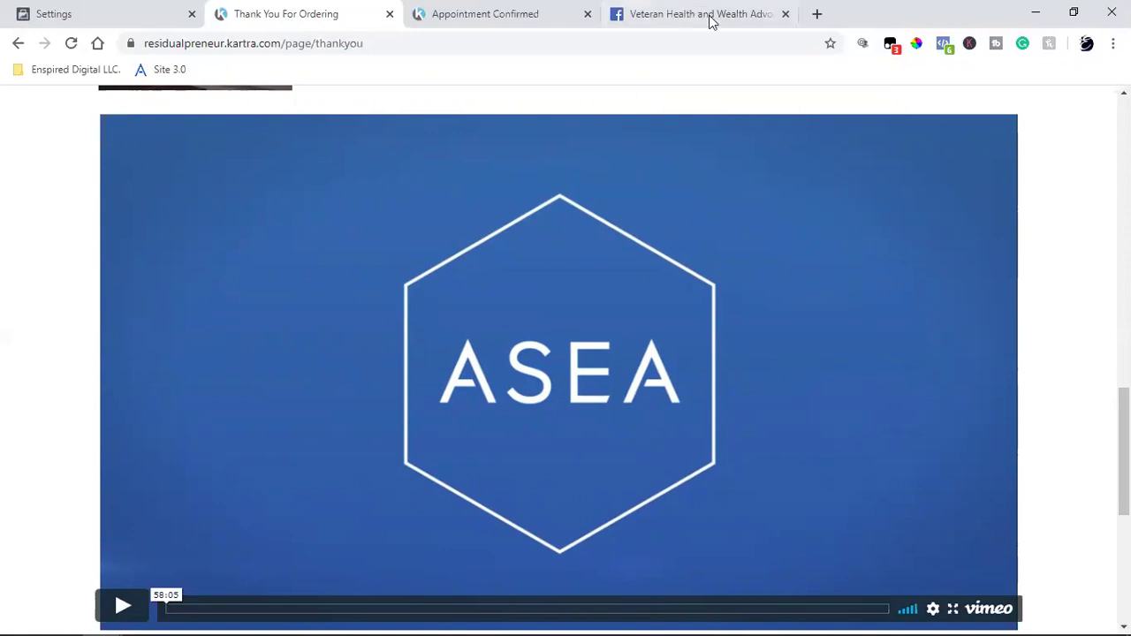
- Load the Strategy Call booking calendar from the business bookmarks in a new tab
left_click(819, 15)
left_click(98, 71)
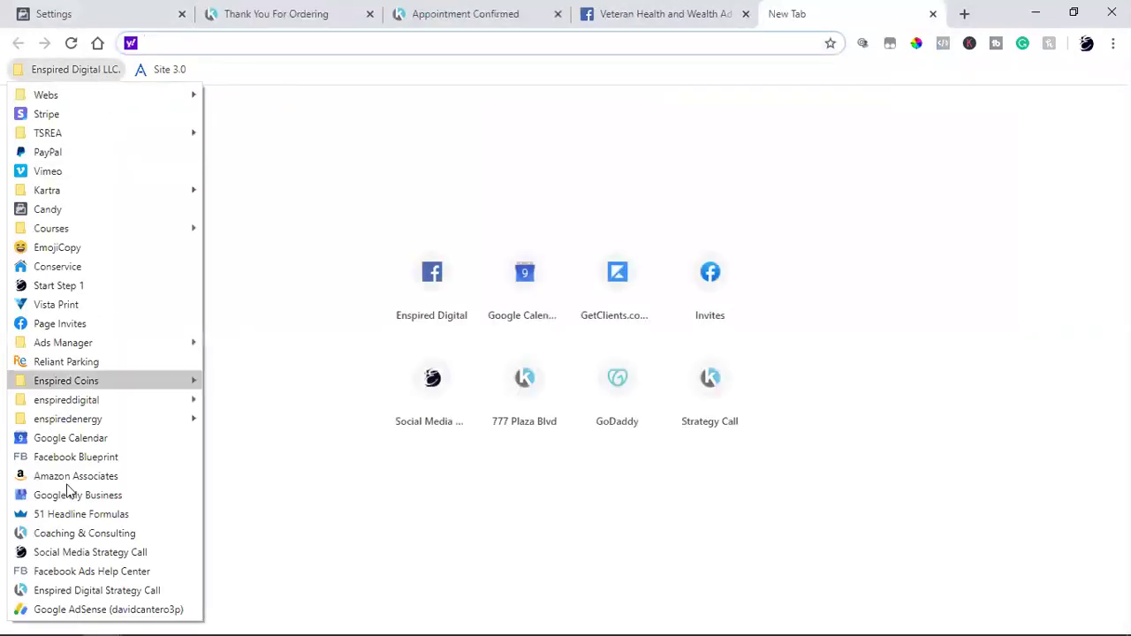
left_click(71, 593)
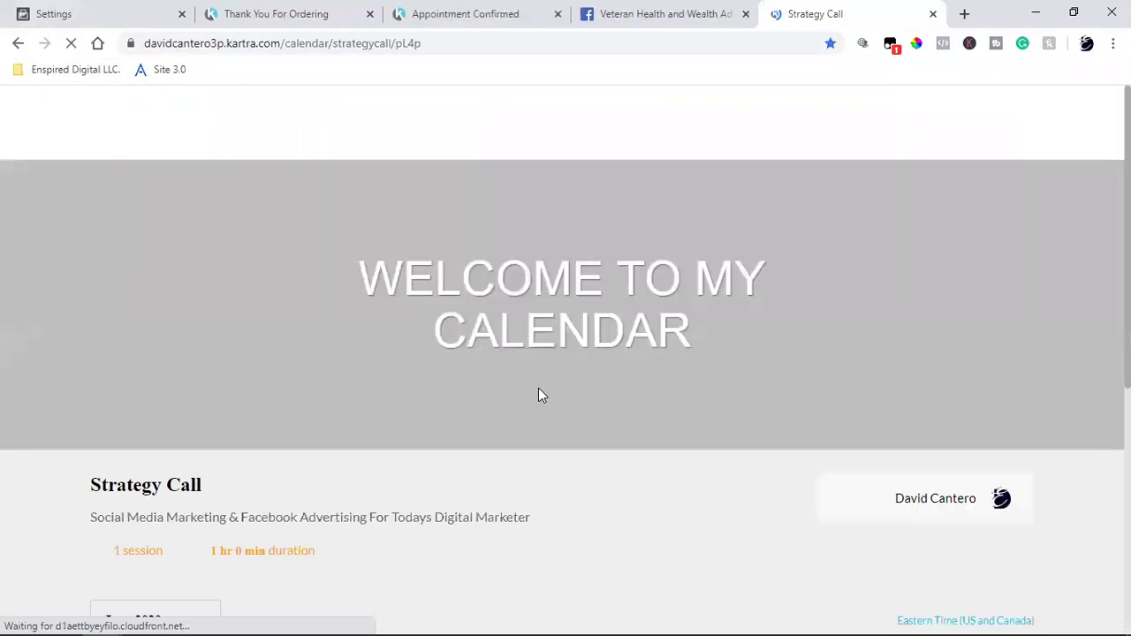
- Switch the calendar's time zone from Mountain Time to Central Time (US and Canada)
scroll(539, 394, "down", 3)
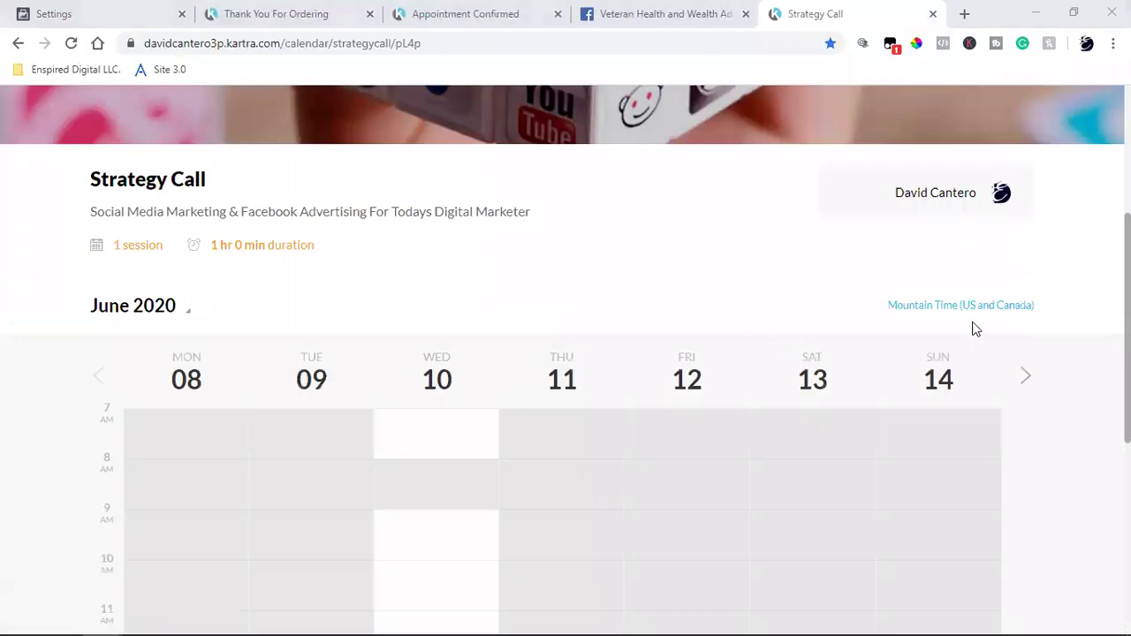
left_click(997, 305)
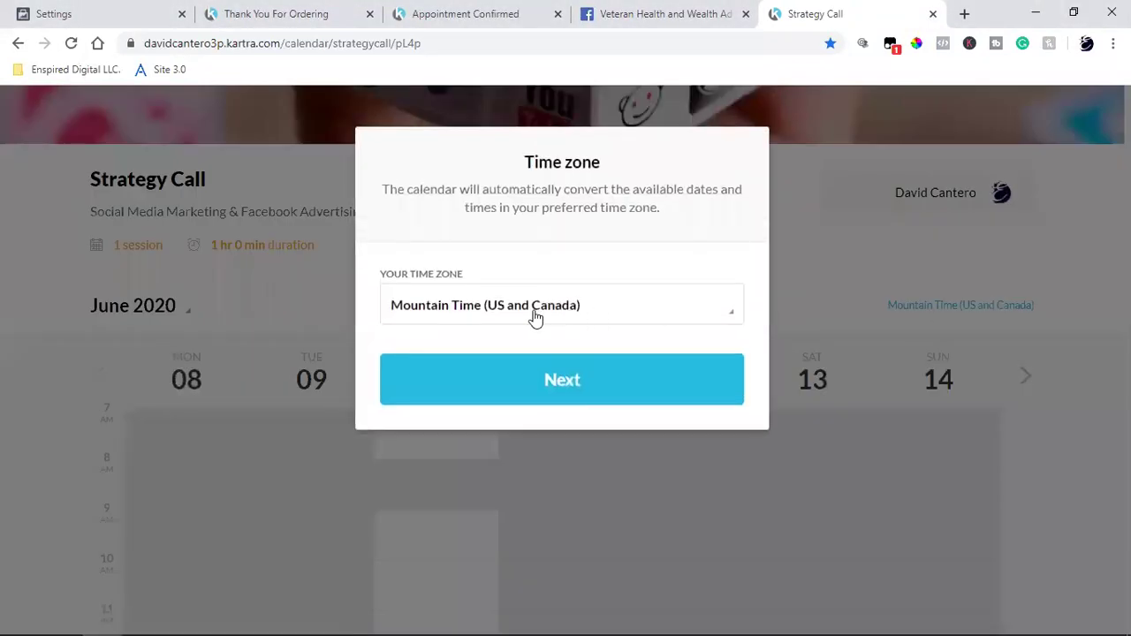
left_click(535, 317)
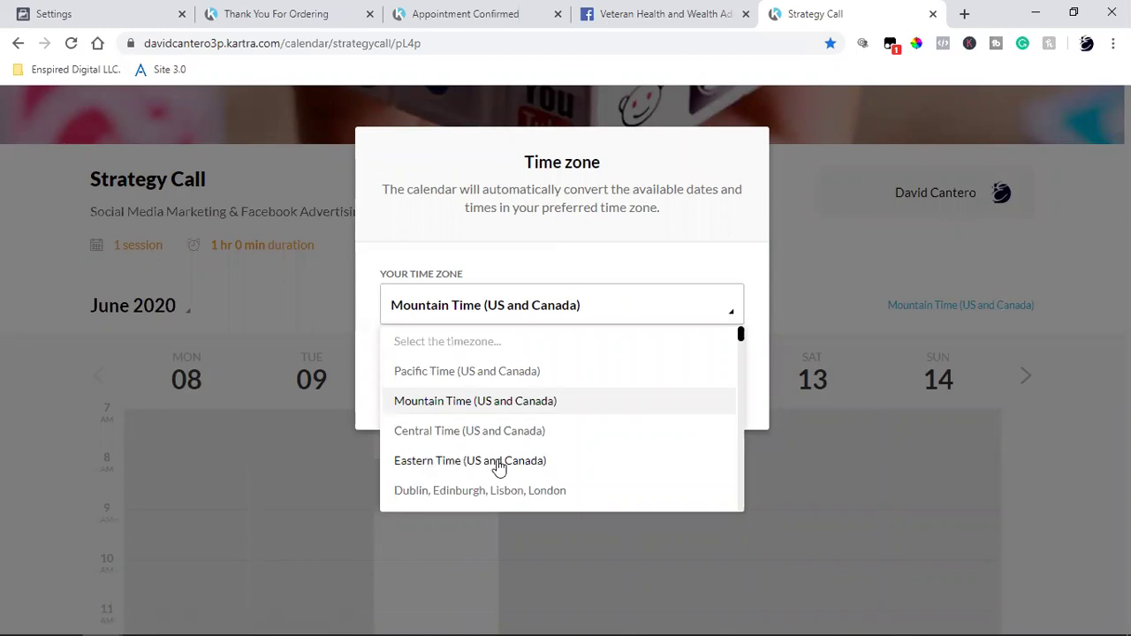
left_click(521, 432)
left_click(589, 387)
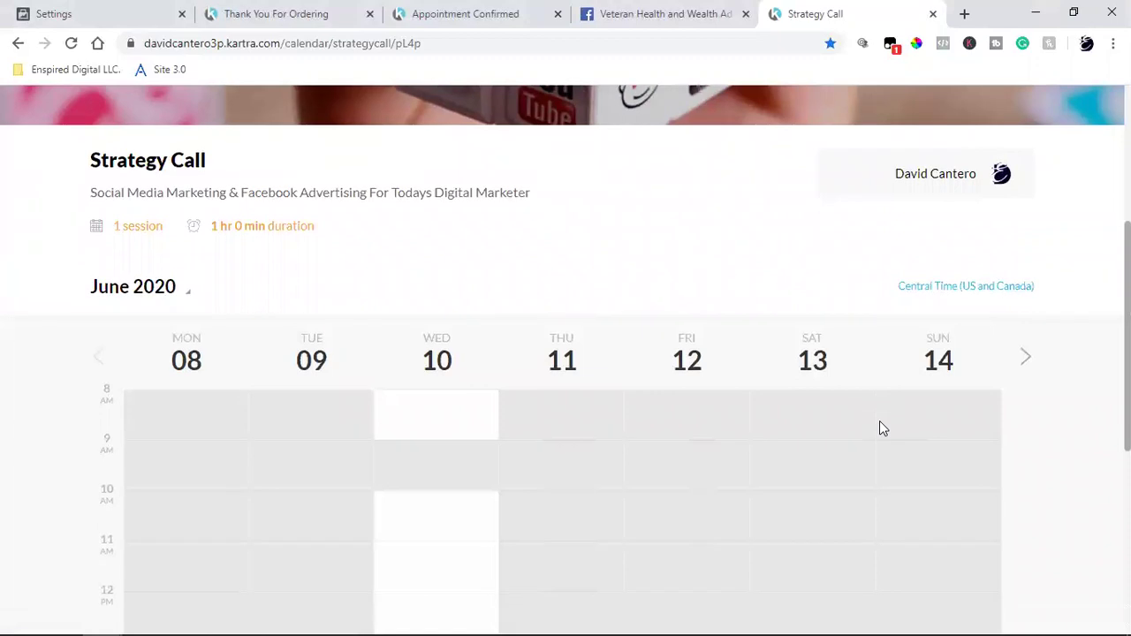
scroll(880, 428, "down", 2)
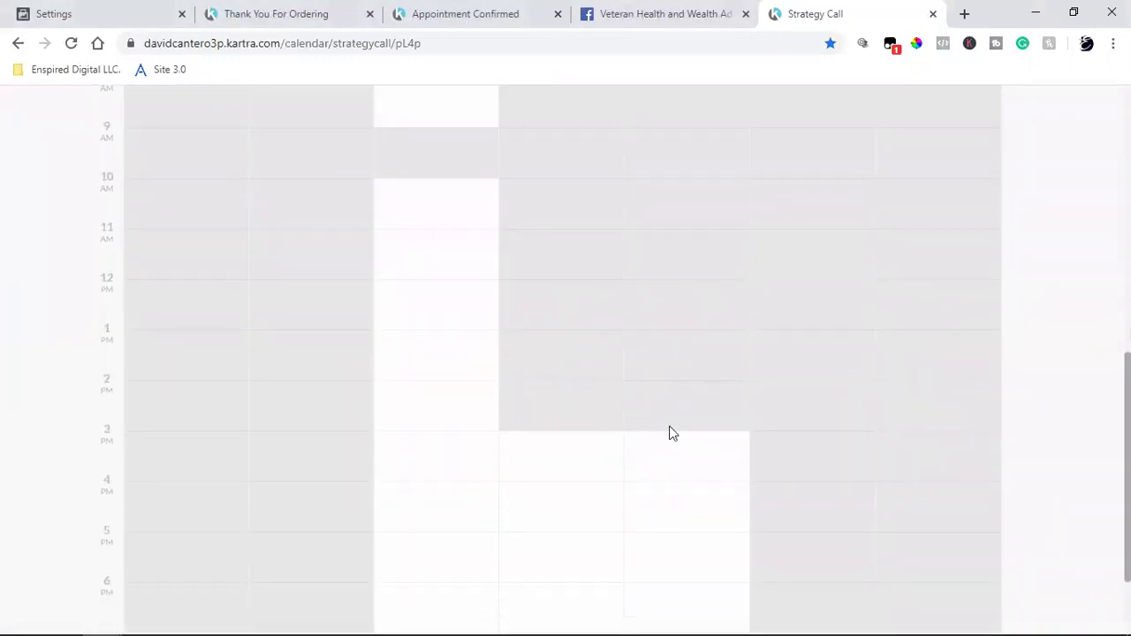
- Pick and confirm the Thursday 11 June 2020 3 PM slot
left_click(549, 461)
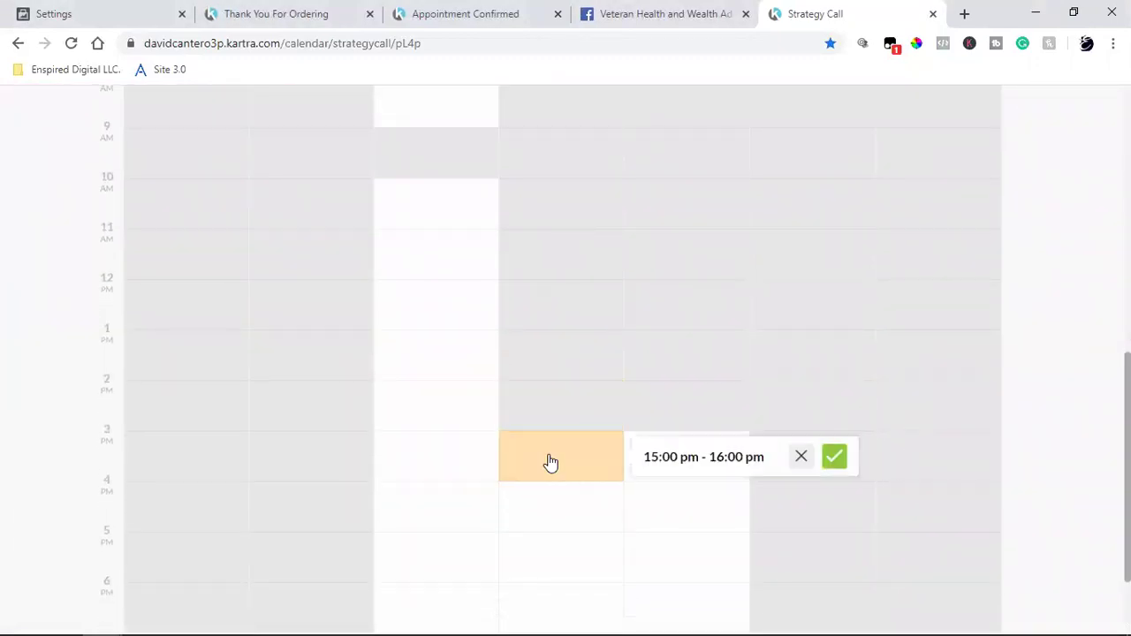
left_click(834, 456)
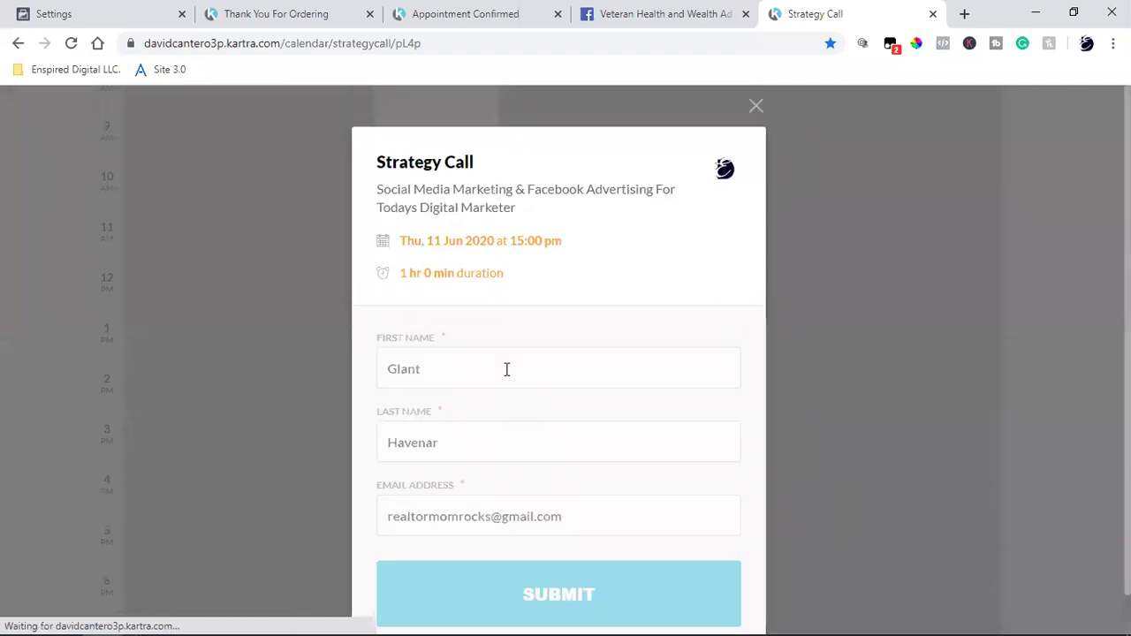
left_click(507, 369)
- Replace the prefilled first name, last name and e-mail with your own details, then submit the booking
double_click(507, 369)
type("Marlin")
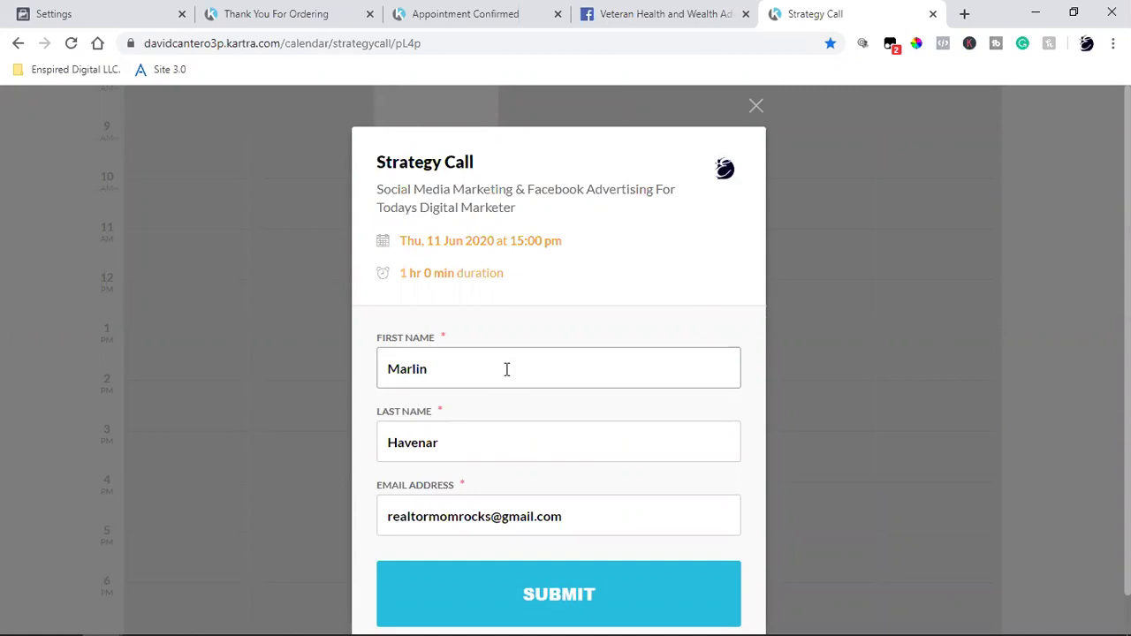
key("Tab")
type("Sallee")
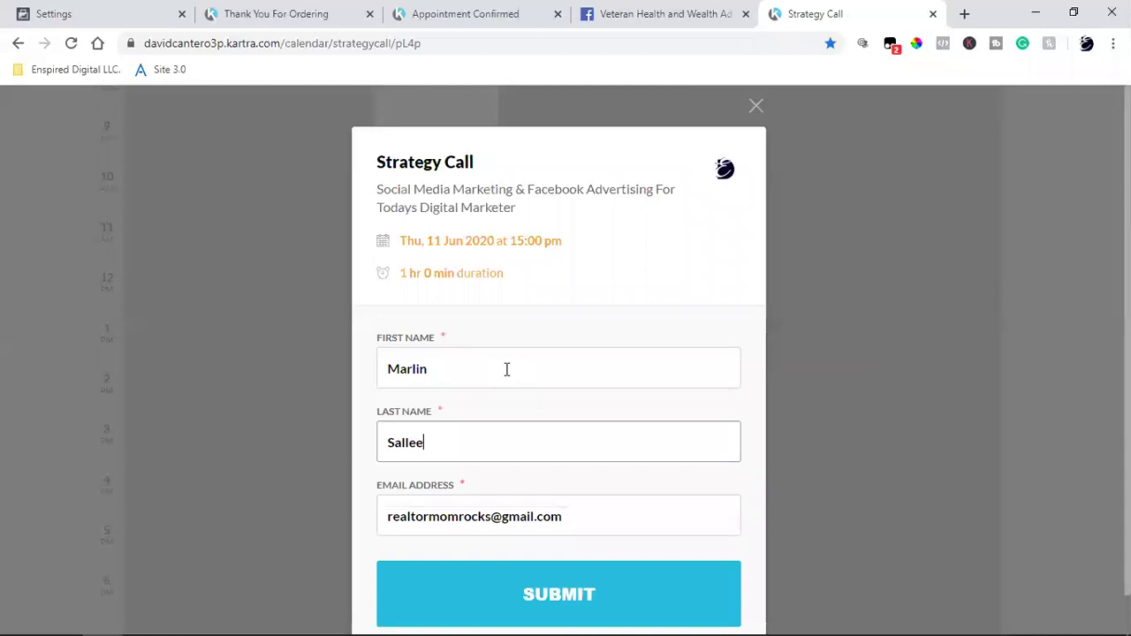
key("BackSpace")
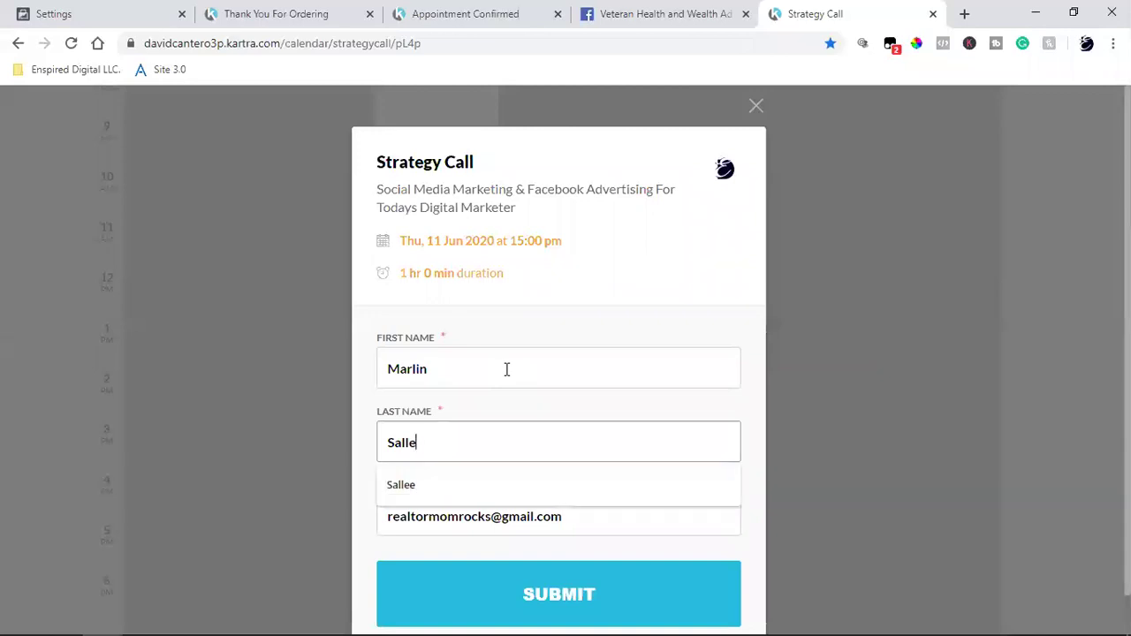
left_click(472, 484)
left_click(480, 516)
key("ctrl+a")
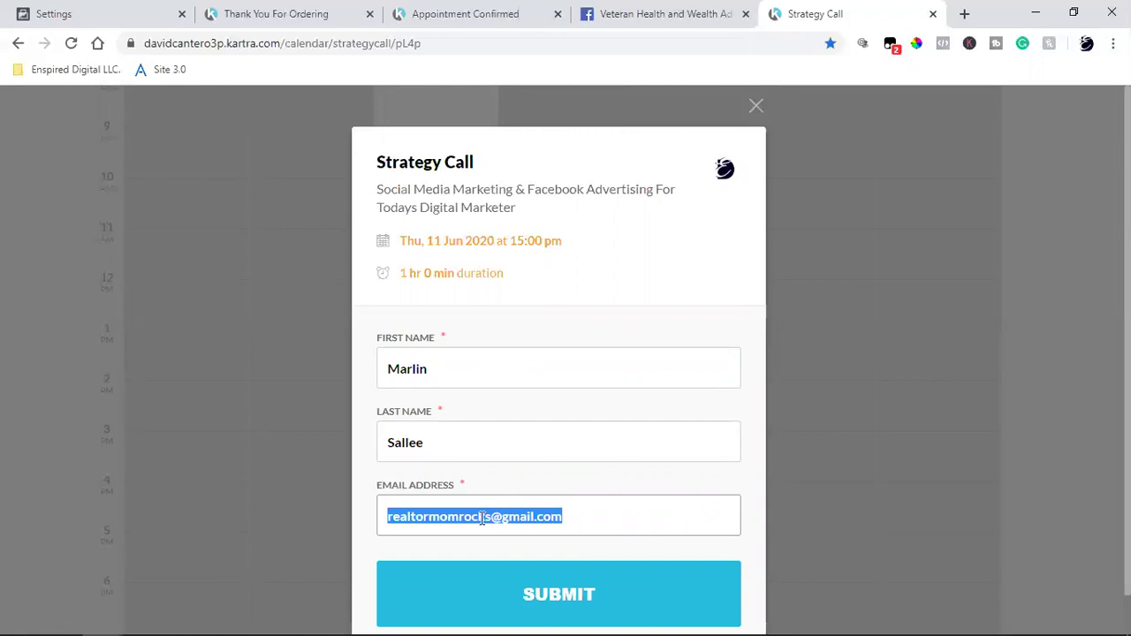
type("mark")
key("BackSpace")
type("l")
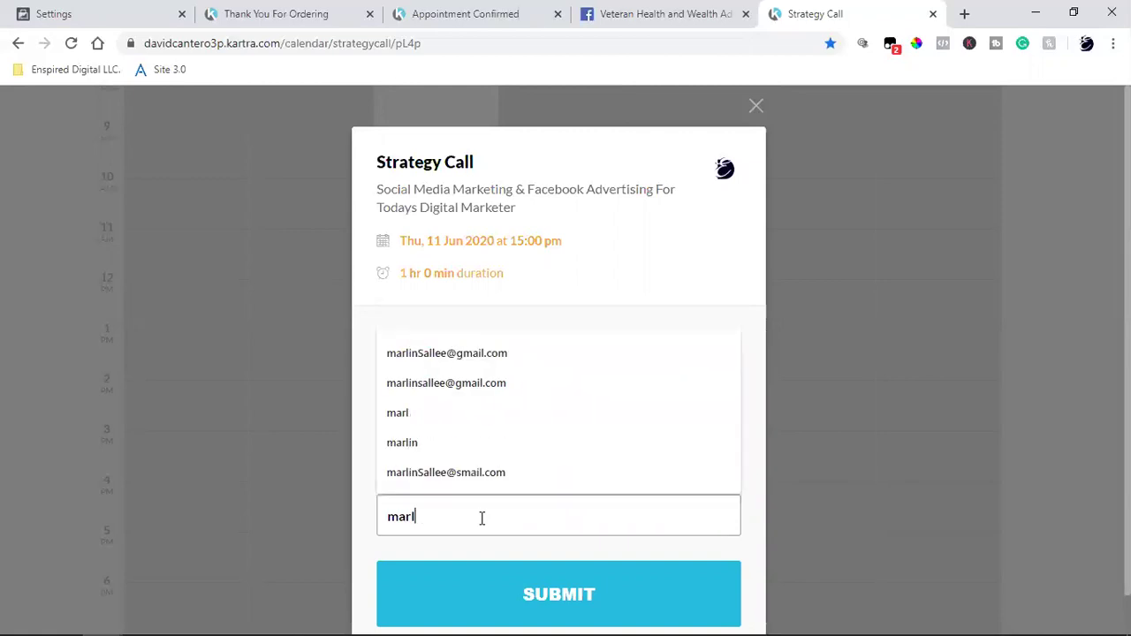
left_click(457, 386)
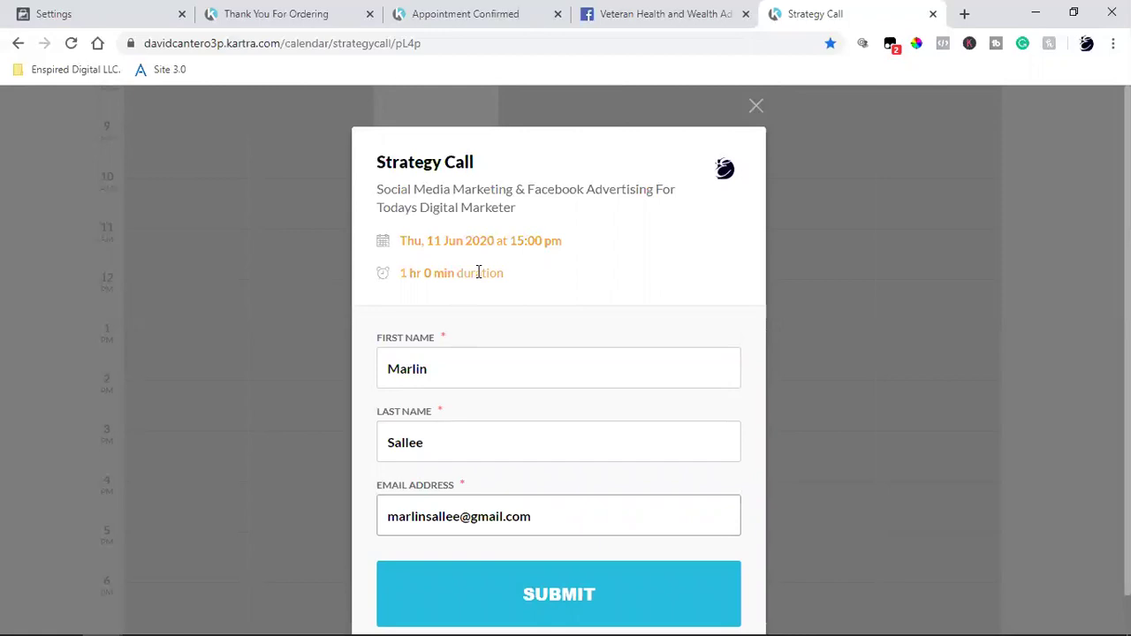
left_click(469, 604)
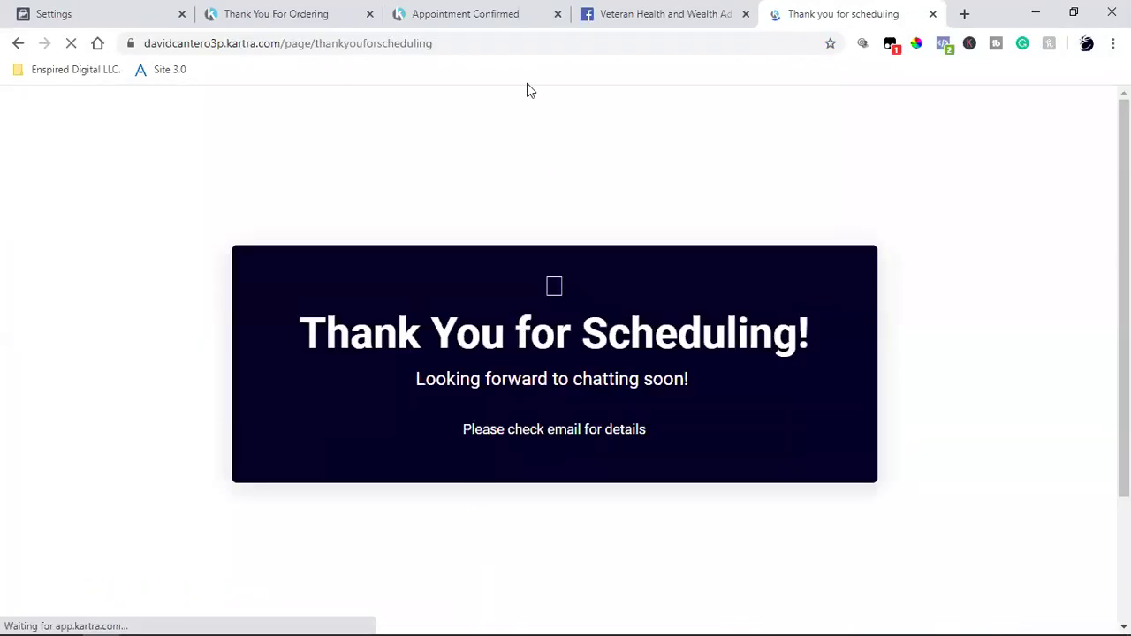
- Return to the Veteran Health and Wealth Advocate Facebook page, reload it and open its videos
key("ctrl+shift+Tab")
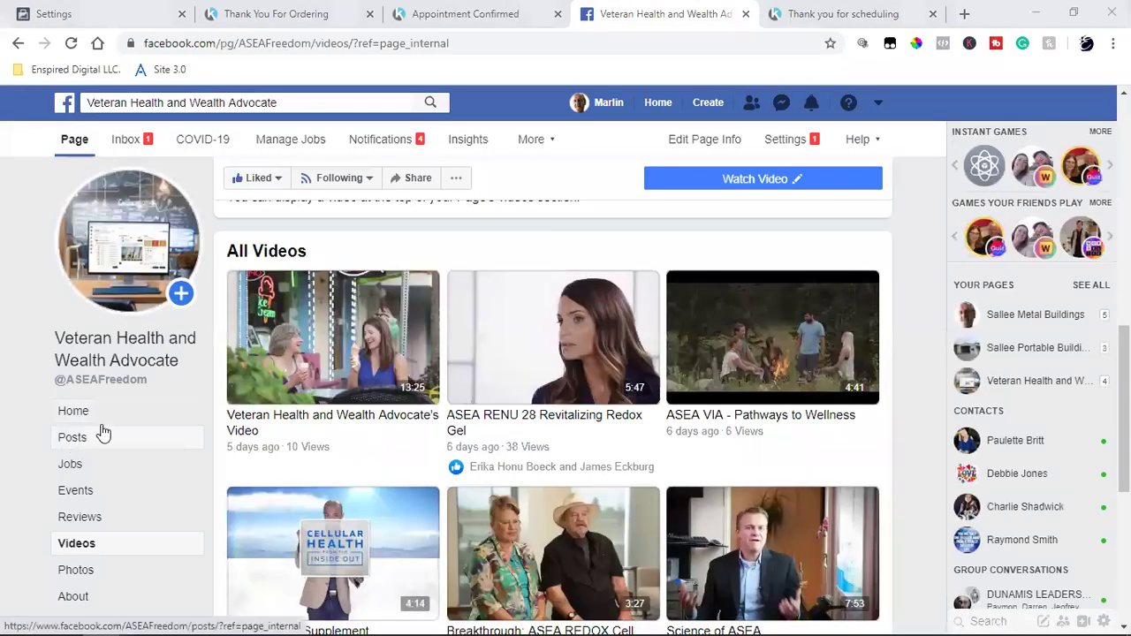
left_click(88, 414)
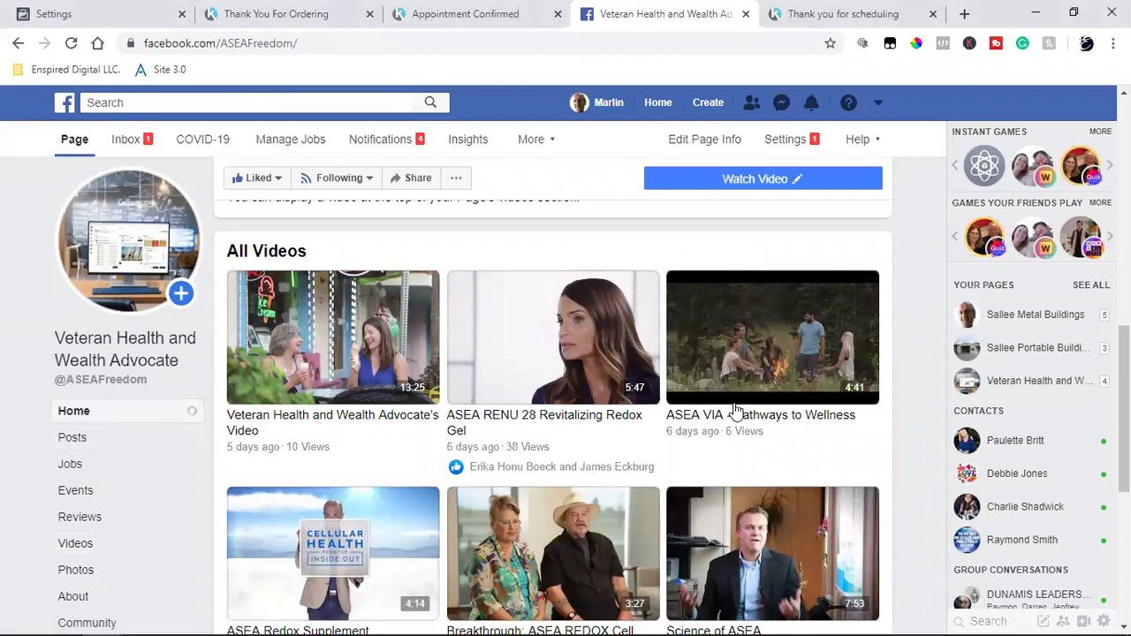
left_click(71, 43)
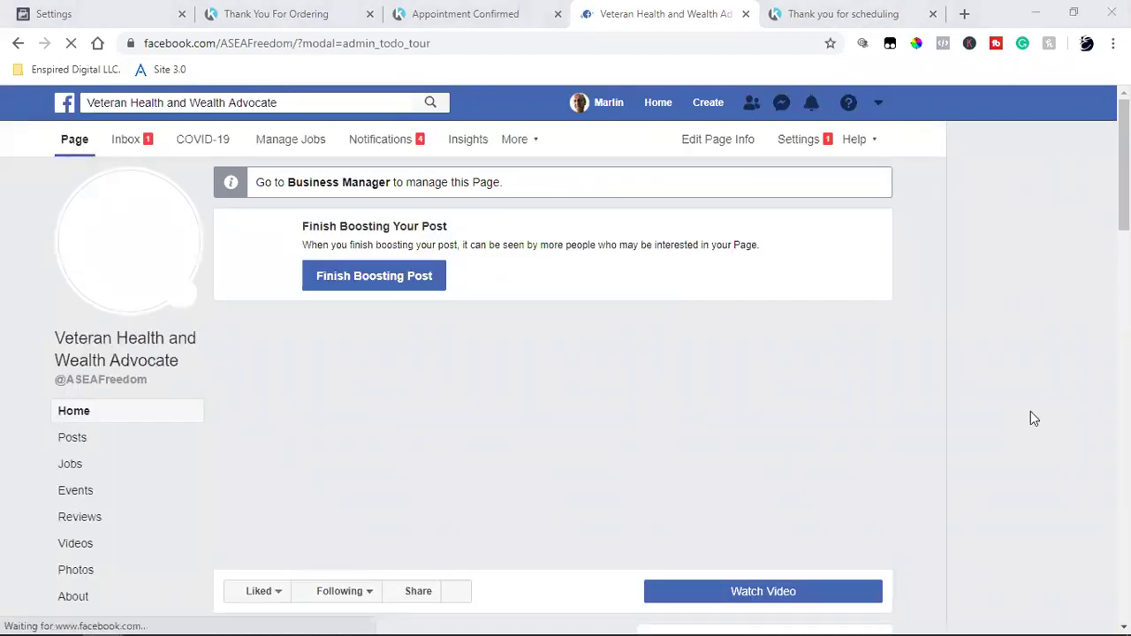
scroll(1013, 421, "down", 5)
scroll(1013, 421, "down", 10)
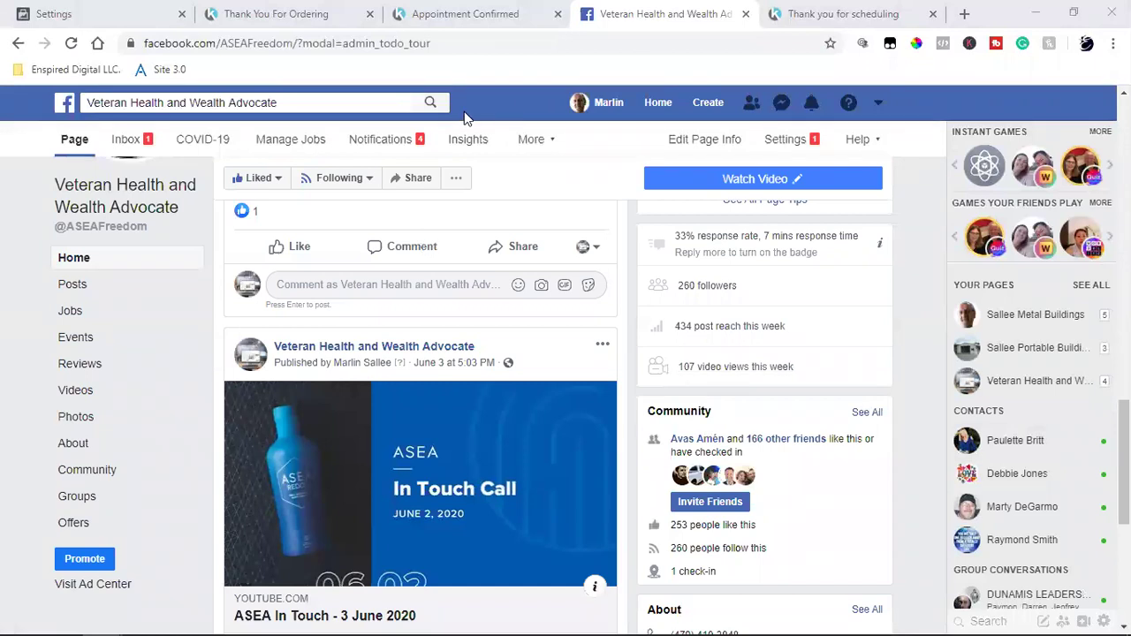
left_click(78, 392)
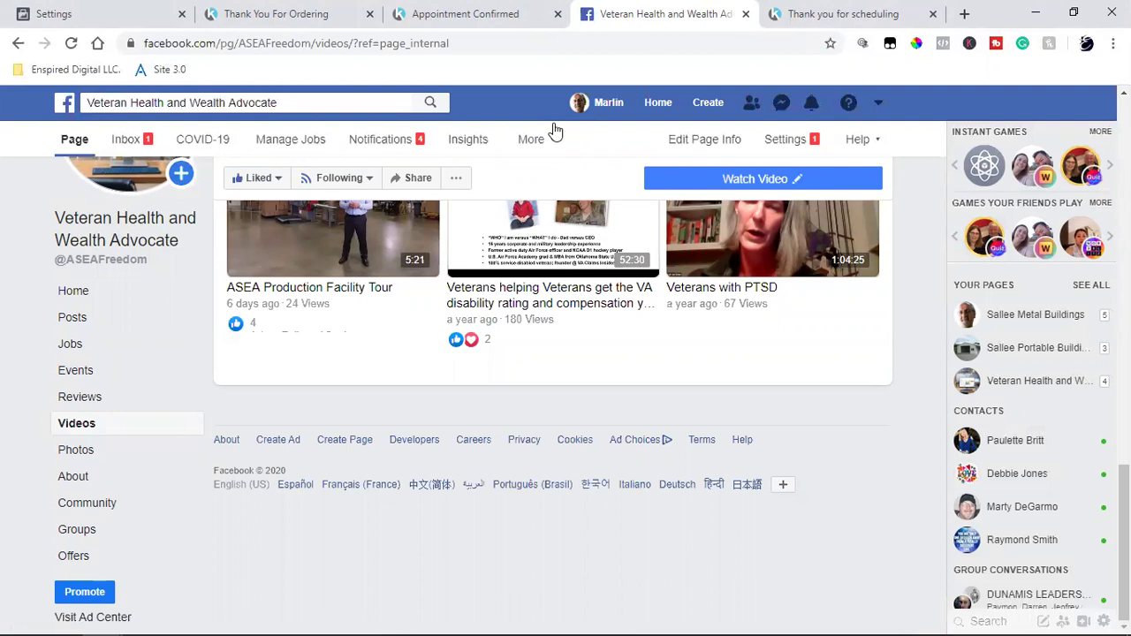
scroll(698, 345, "up", 5)
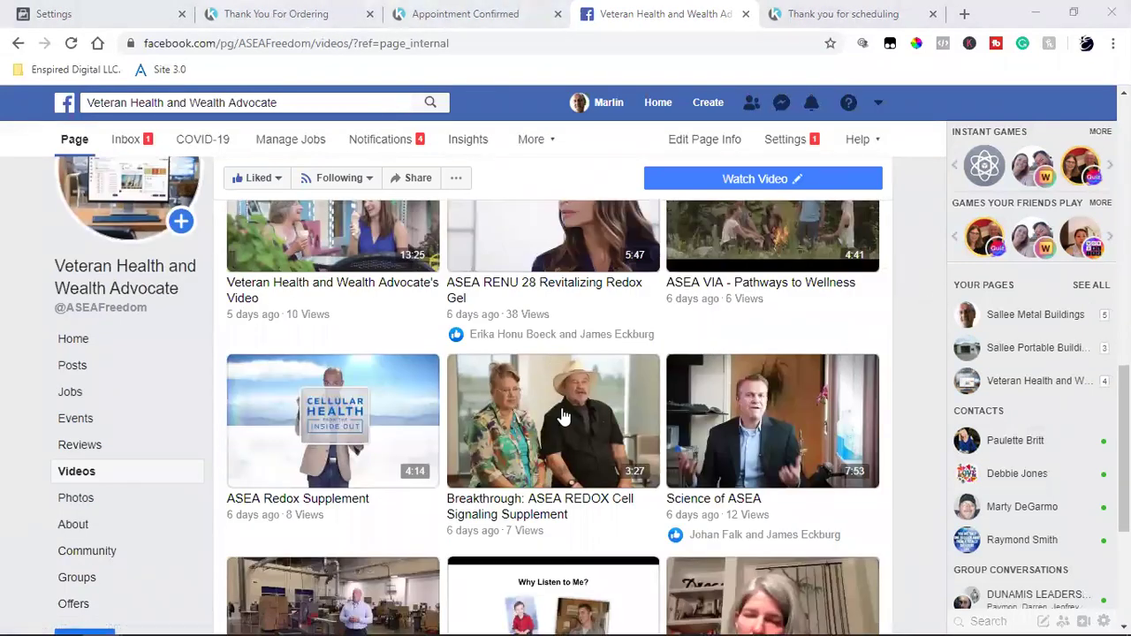
scroll(689, 371, "up", 5)
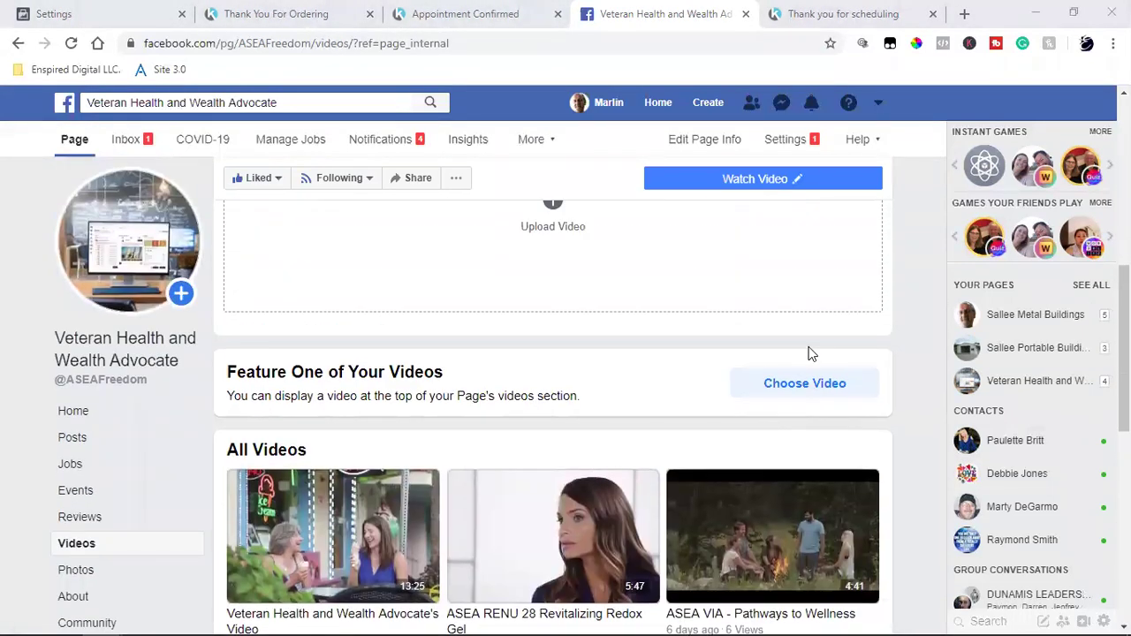
scroll(811, 354, "down", 3)
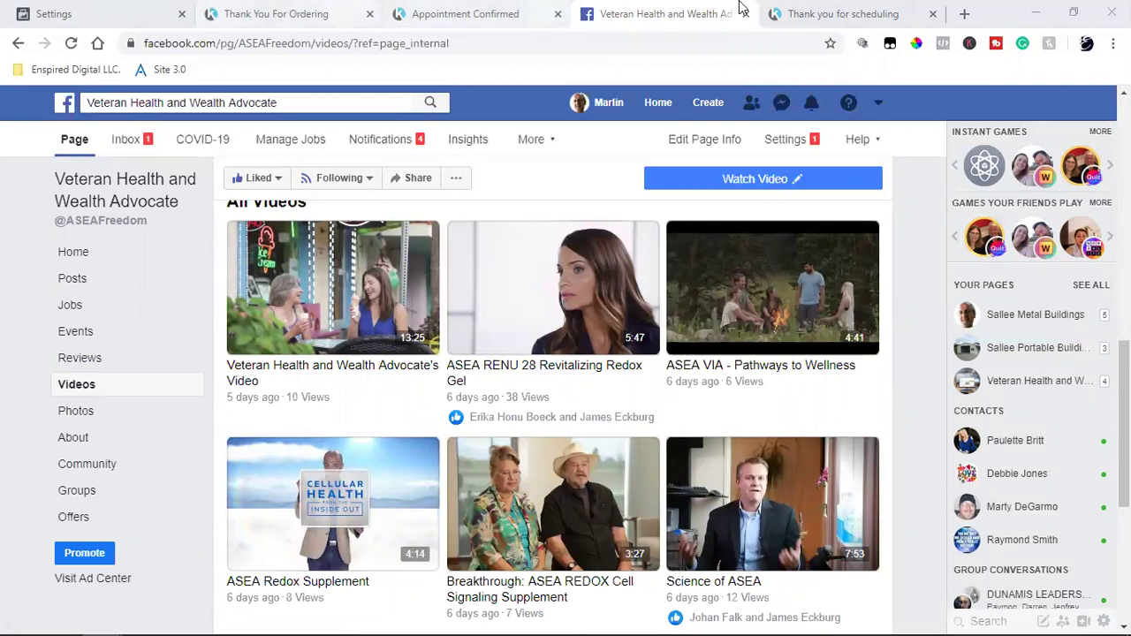
- Close the scheduling thank-you, Appointment Confirmed and Thank You For Ordering tabs, and hide the chat sidebar
left_click(818, 8)
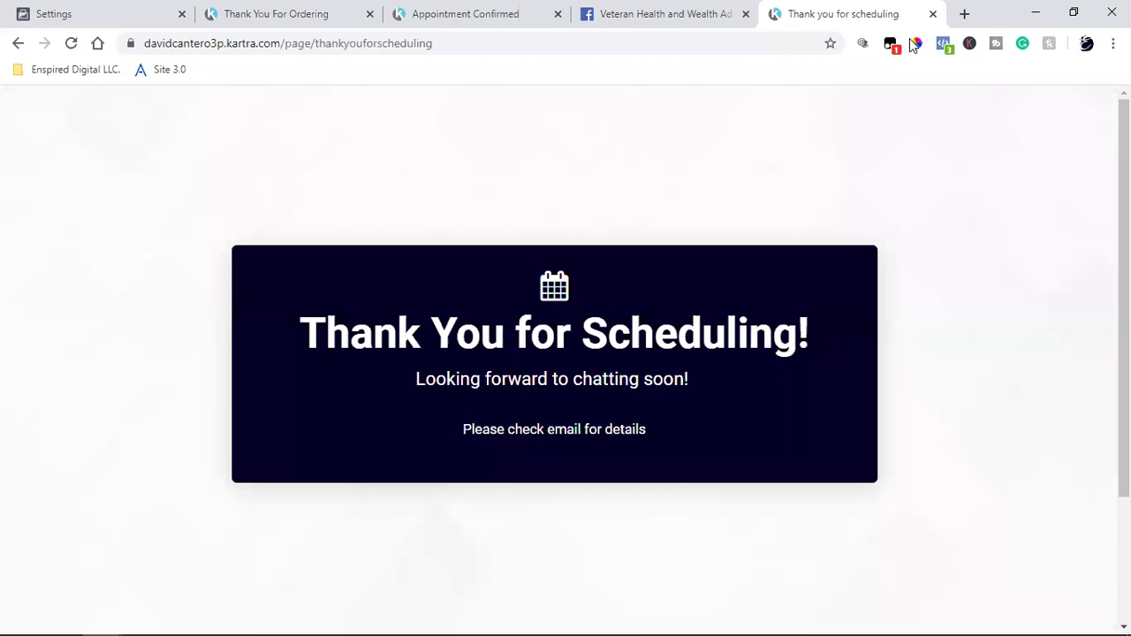
left_click(933, 13)
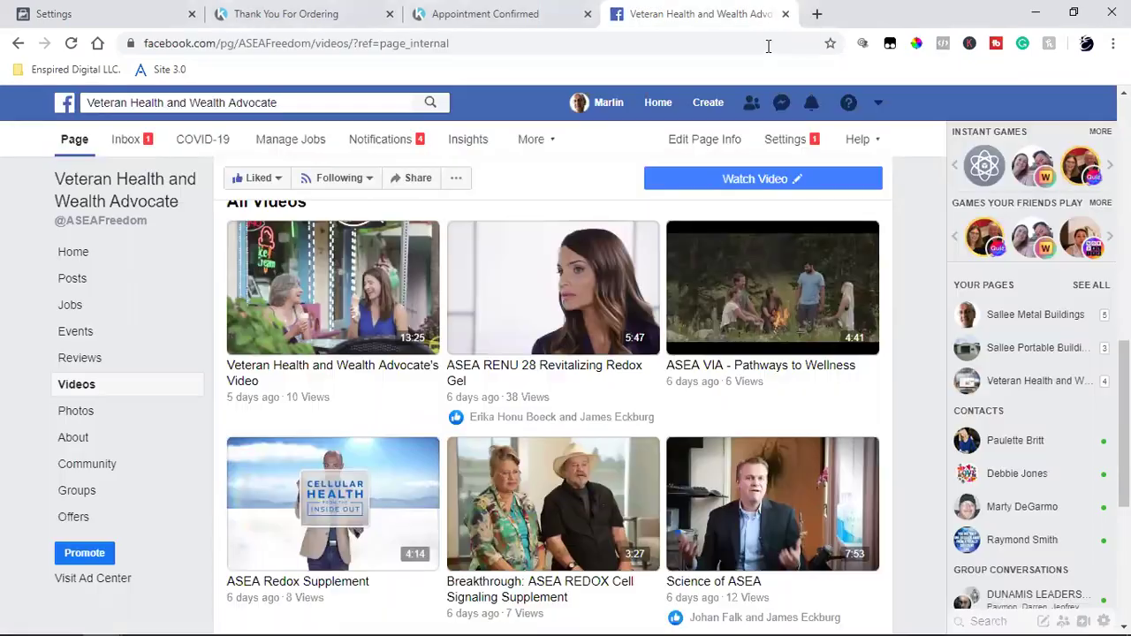
left_click(588, 13)
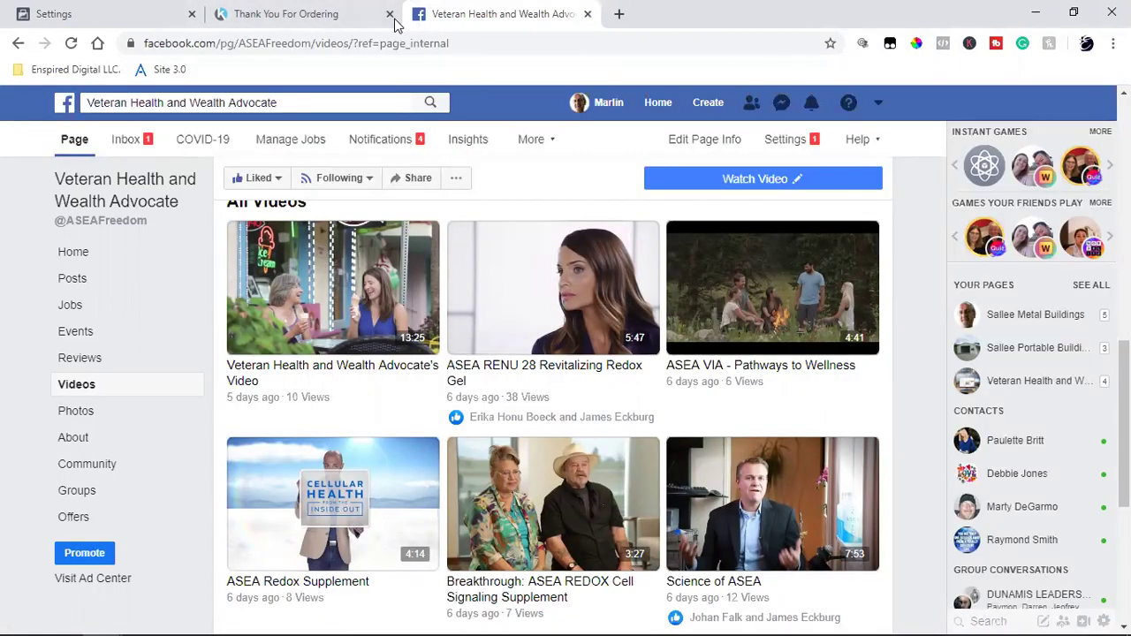
left_click(390, 13)
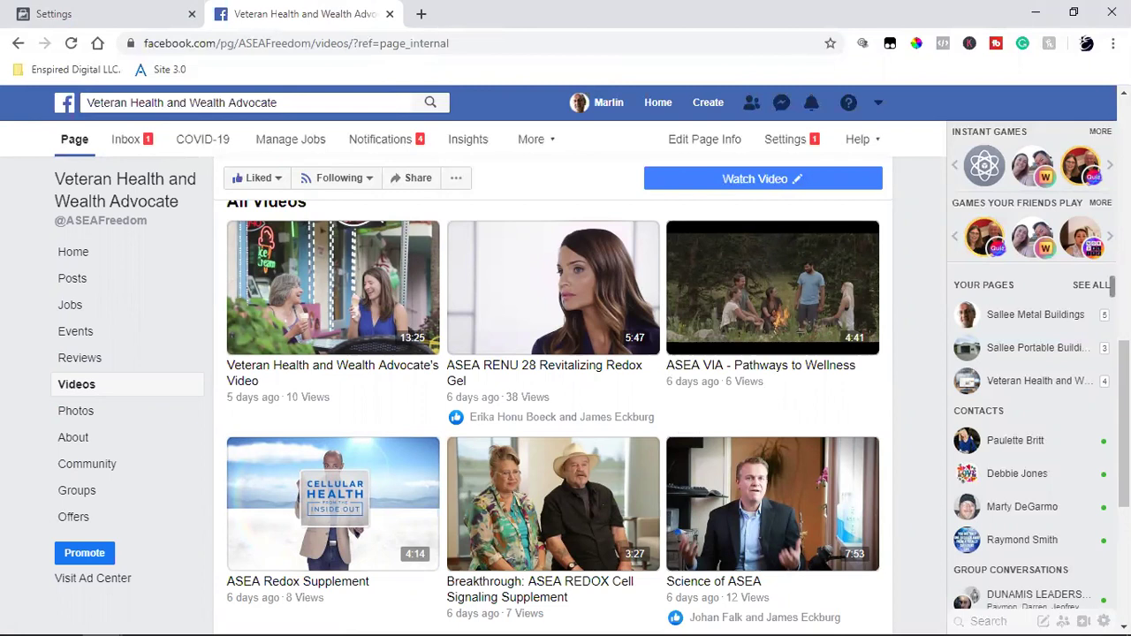
left_click(1104, 621)
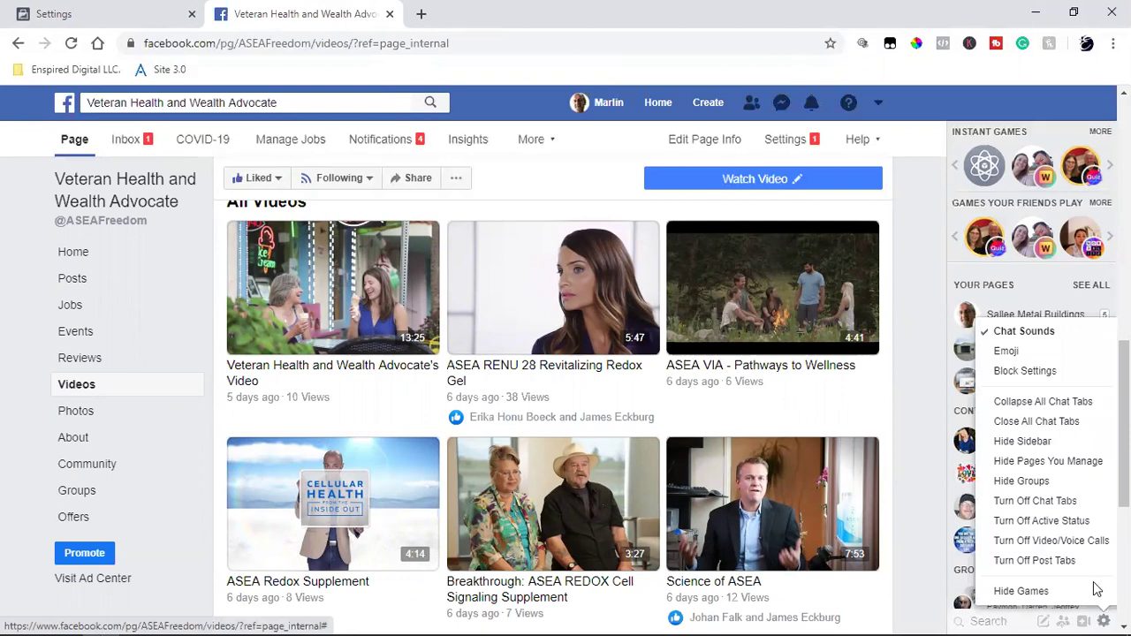
left_click(1031, 458)
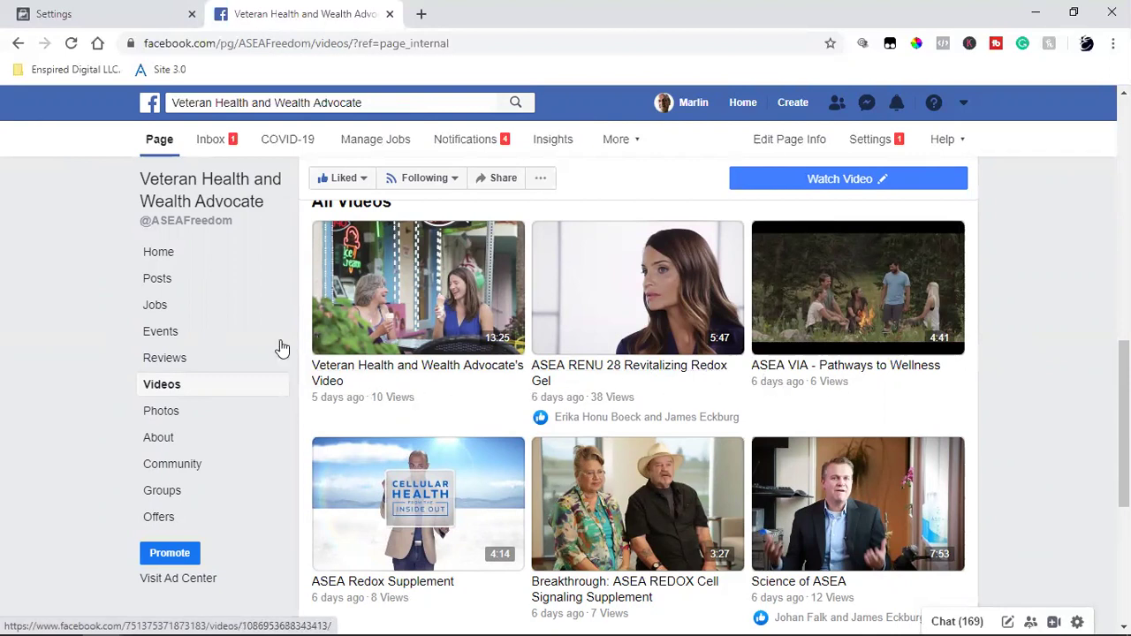
- Scroll through the All Videos grid of ASEA Redox and RENU 28 clips
scroll(1028, 451, "up", 1)
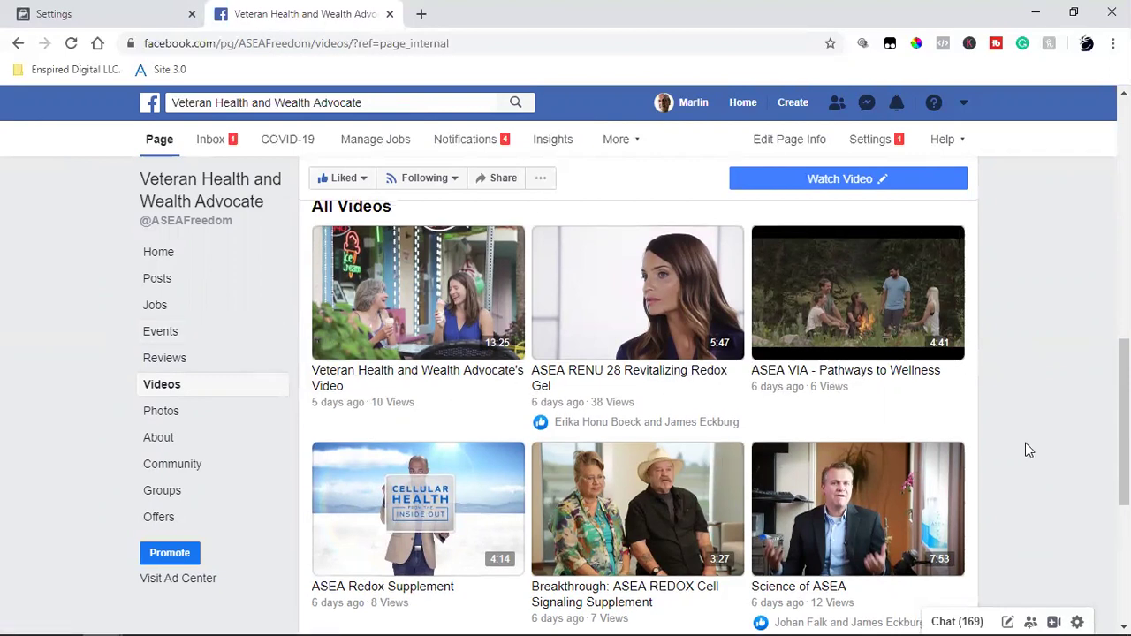
scroll(1028, 450, "up", 4)
scroll(1028, 451, "up", 3)
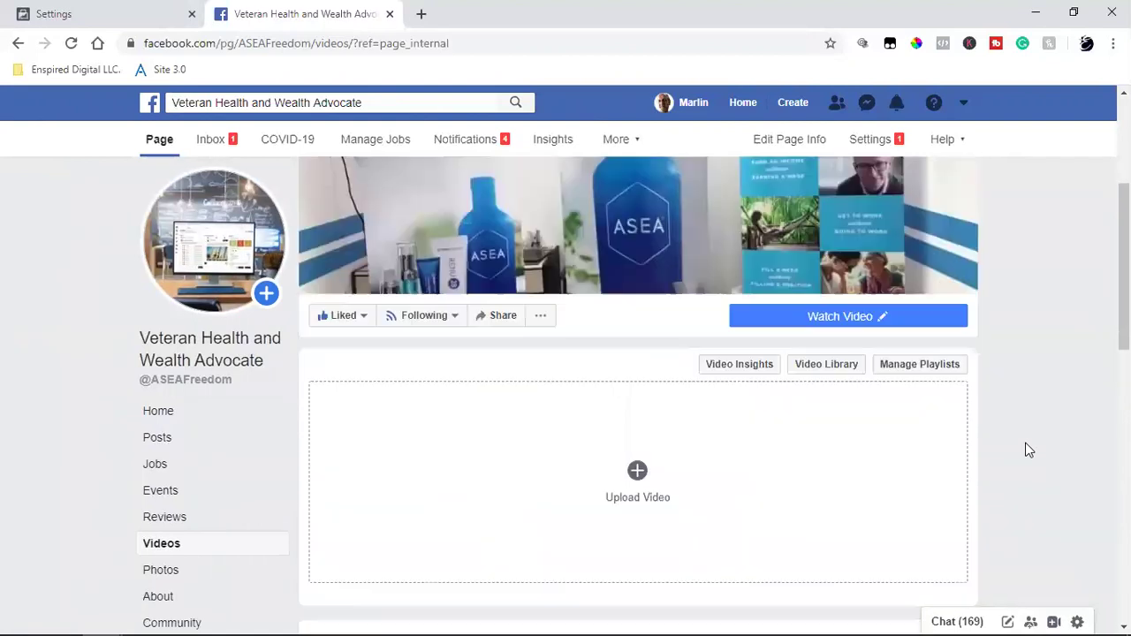
scroll(1028, 450, "down", 7)
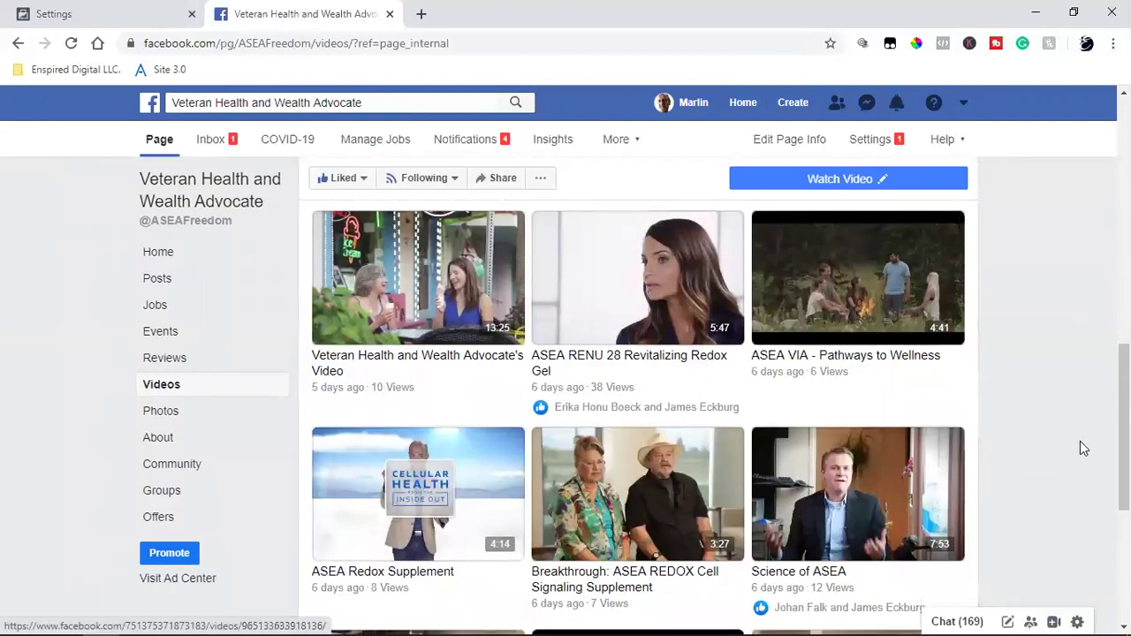
scroll(1082, 443, "down", 1)
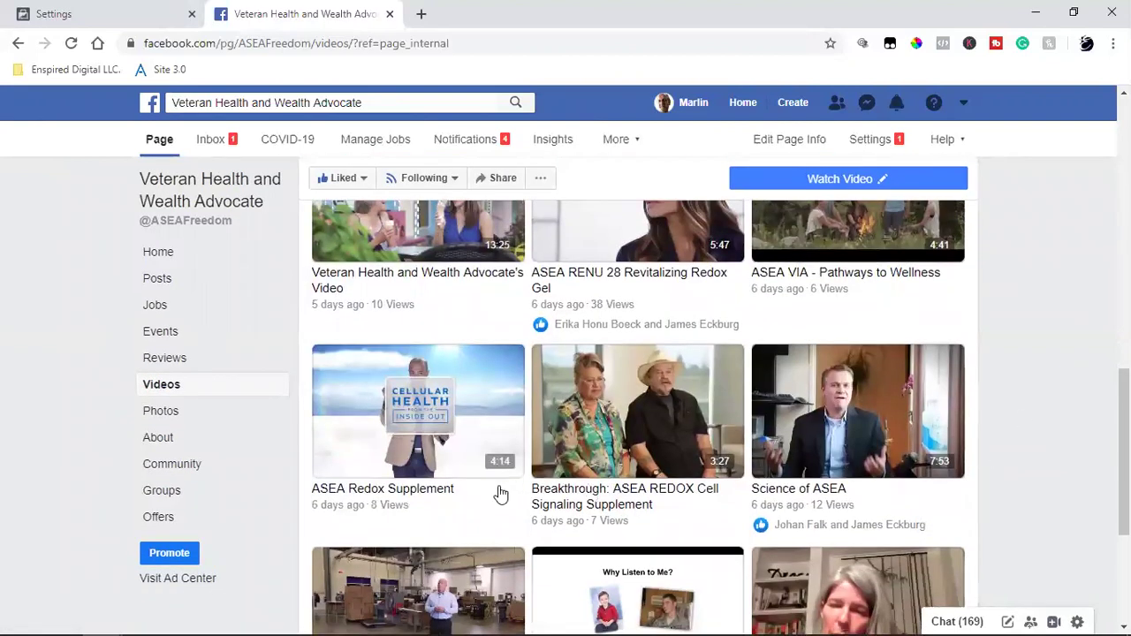
scroll(890, 512, "down", 3)
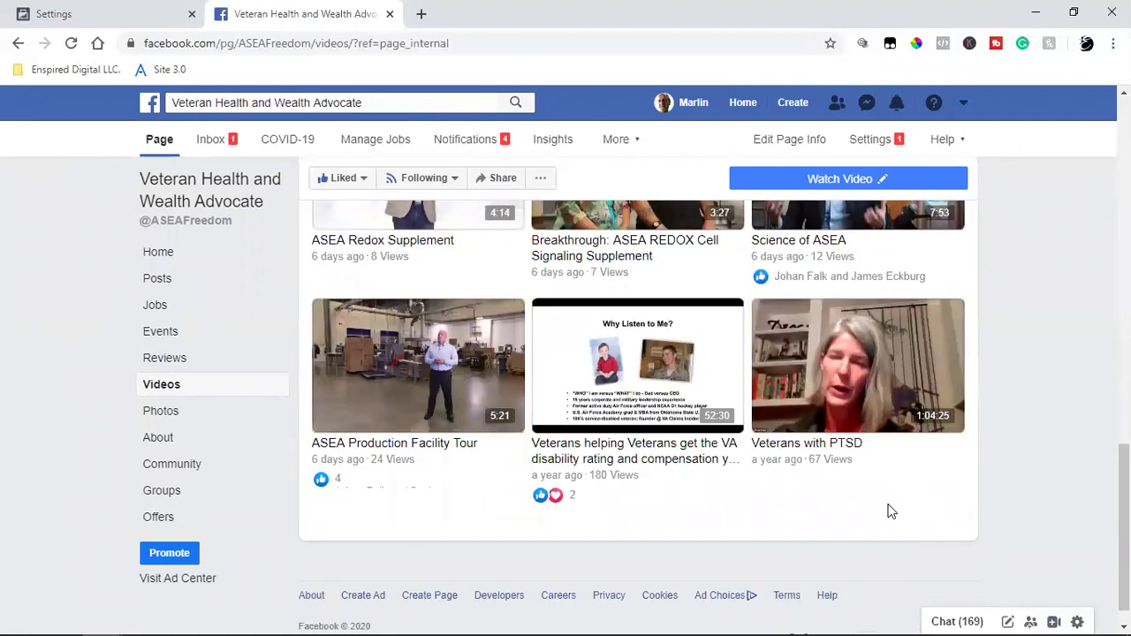
scroll(890, 513, "up", 3)
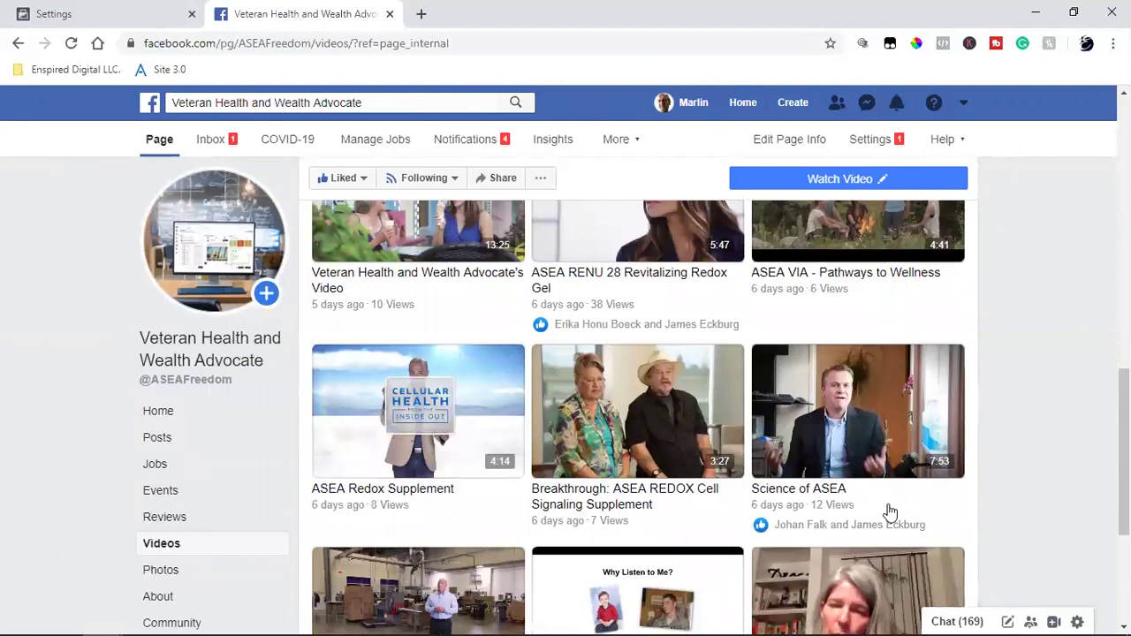
scroll(890, 513, "up", 3)
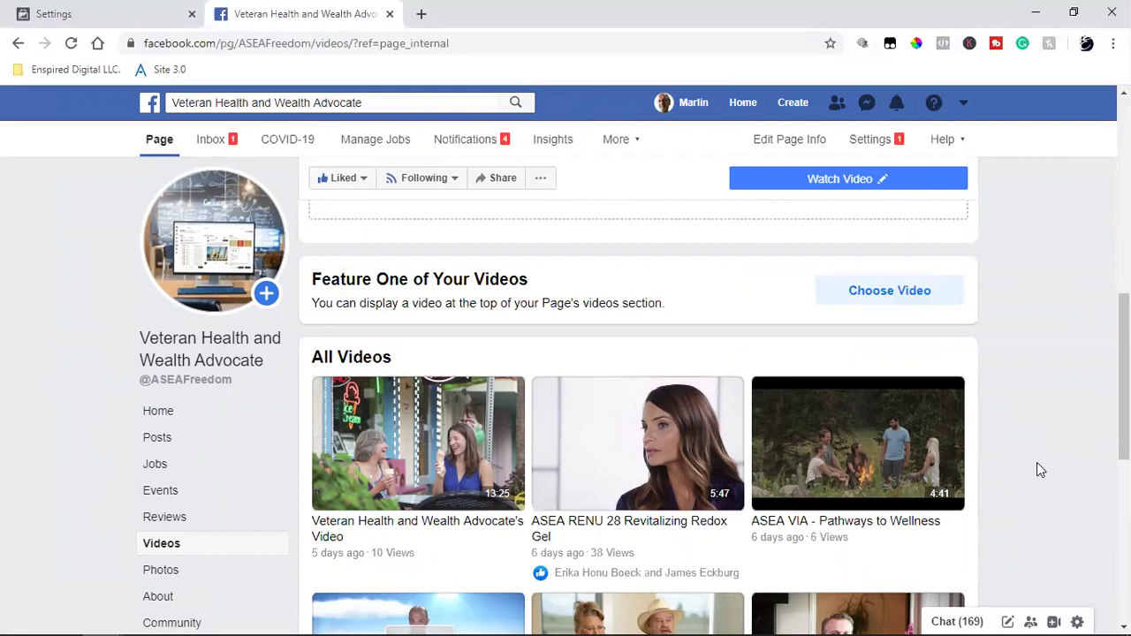
scroll(1039, 470, "down", 2)
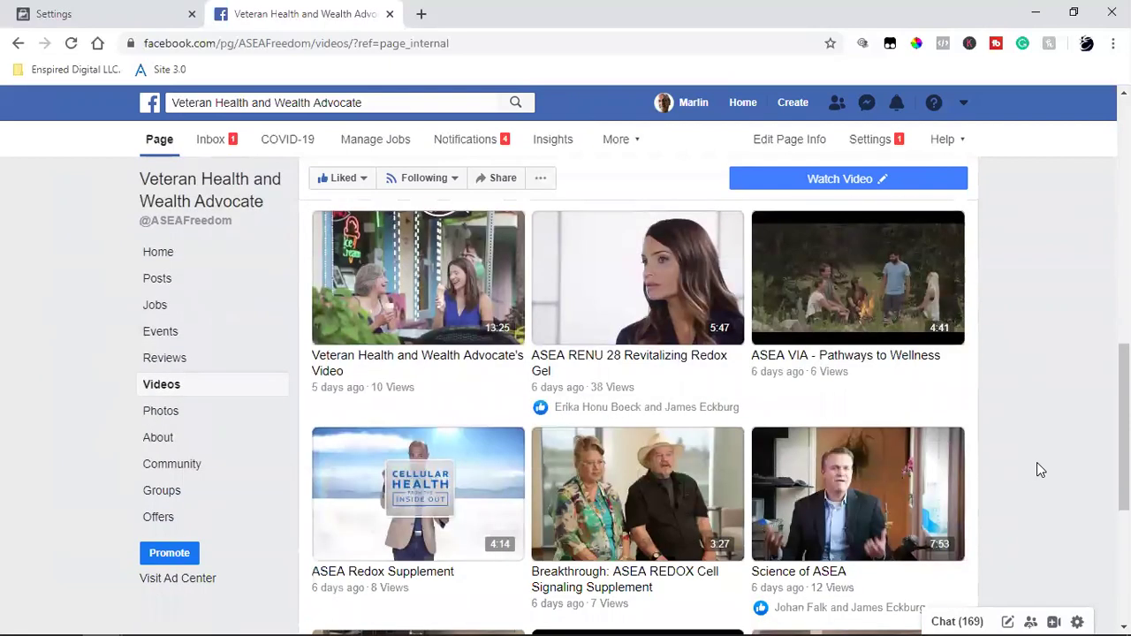
scroll(1029, 465, "down", 1)
scroll(1029, 465, "up", 2)
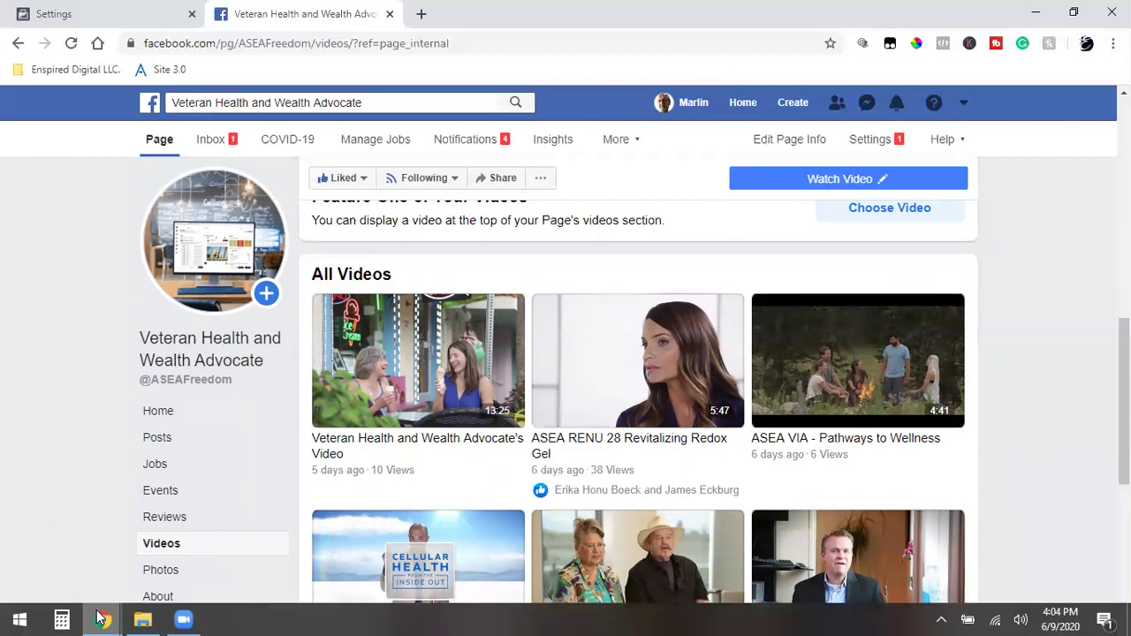
left_click(102, 618)
- Preview the ASEA Products Opt-in page in Kartra, scroll through it, and close the preview
left_click(265, 544)
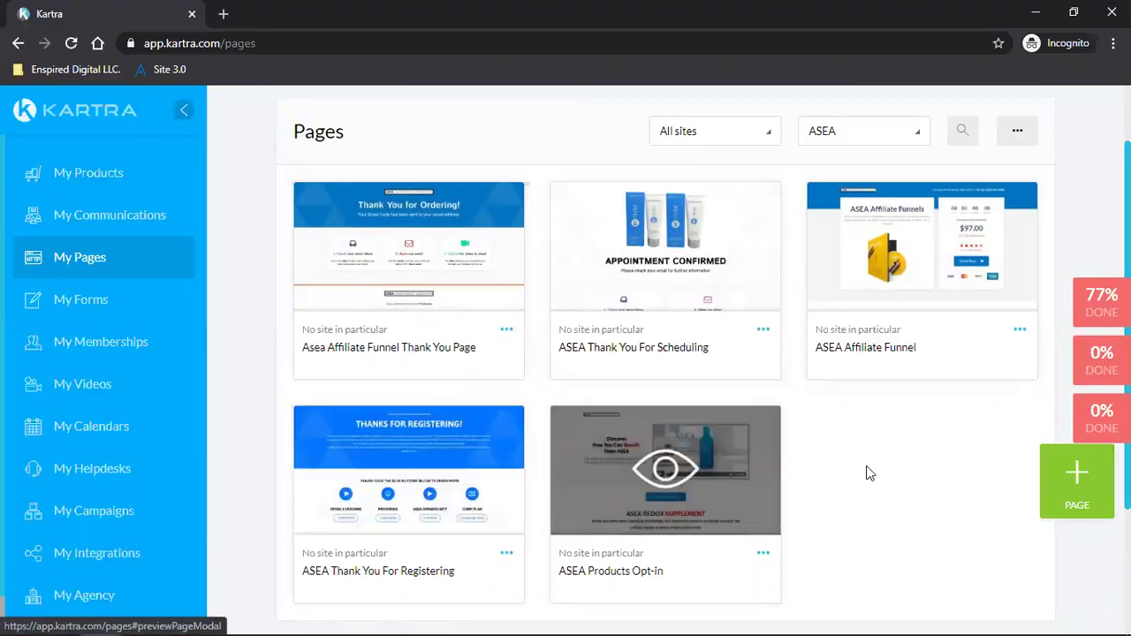
left_click(663, 469)
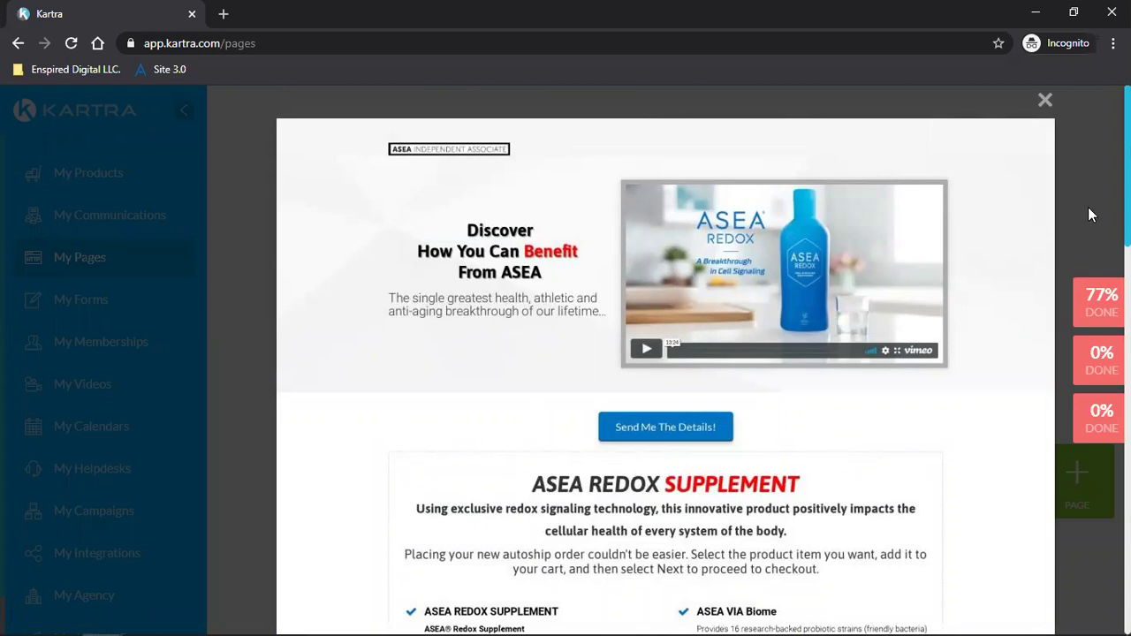
scroll(880, 421, "down", 5)
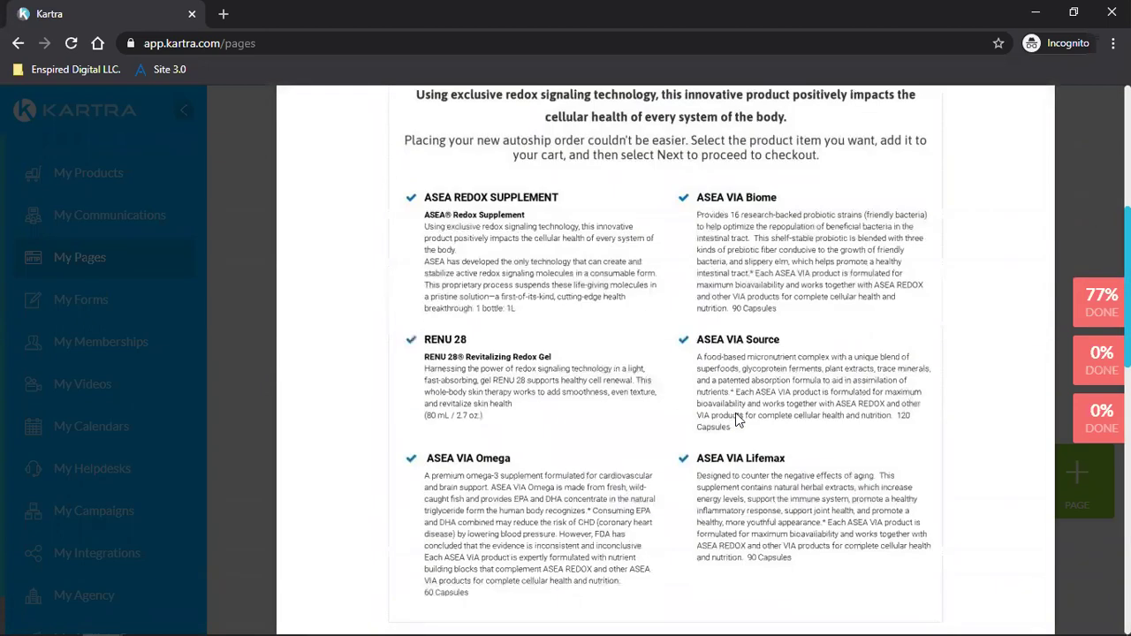
scroll(879, 421, "down", 6)
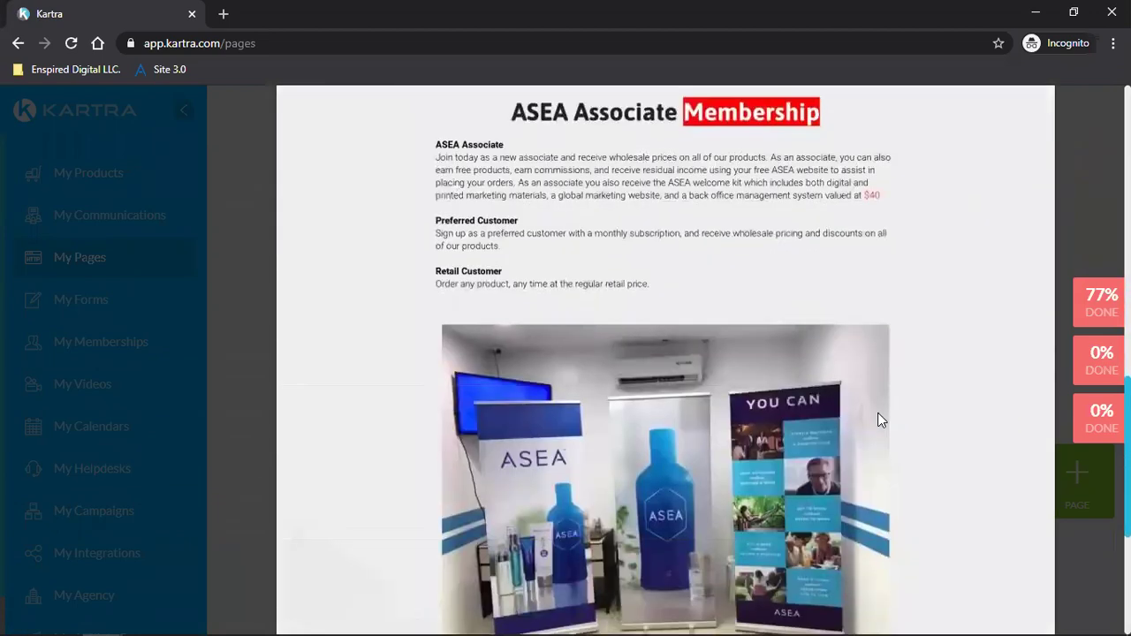
scroll(879, 420, "down", 4)
scroll(712, 422, "up", 10)
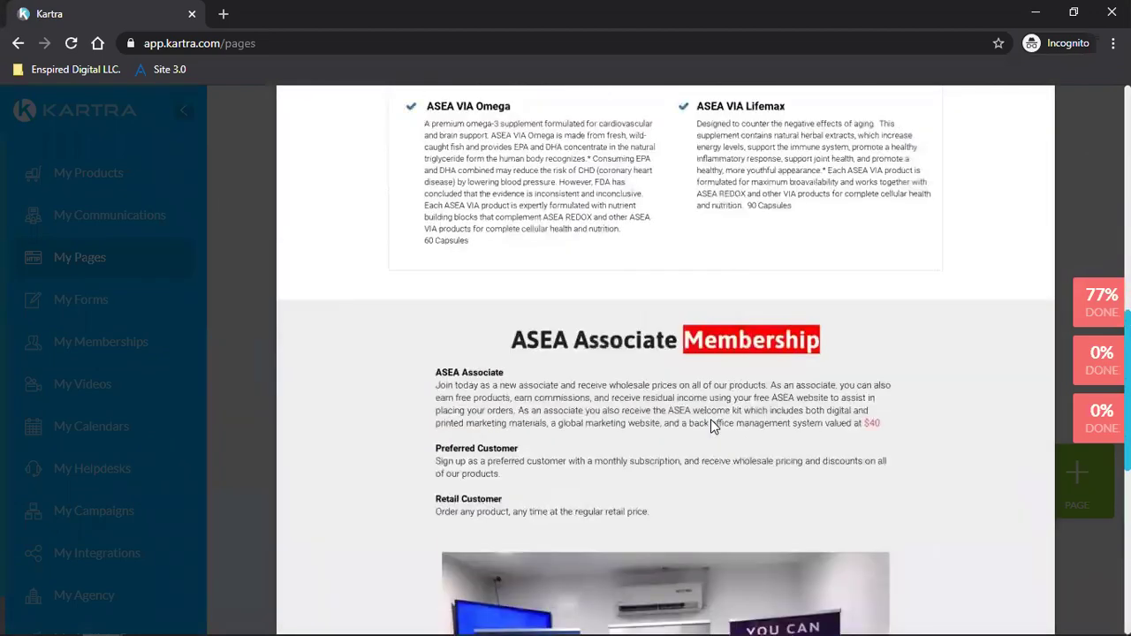
scroll(712, 422, "up", 3)
scroll(711, 422, "down", 3)
scroll(711, 423, "up", 3)
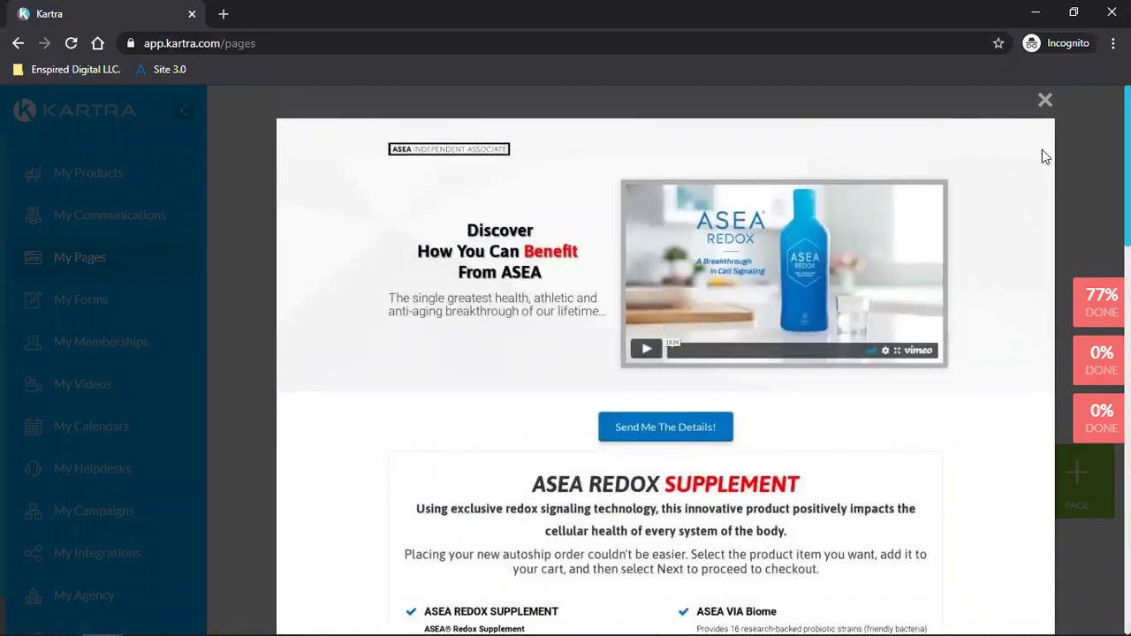
left_click(1045, 100)
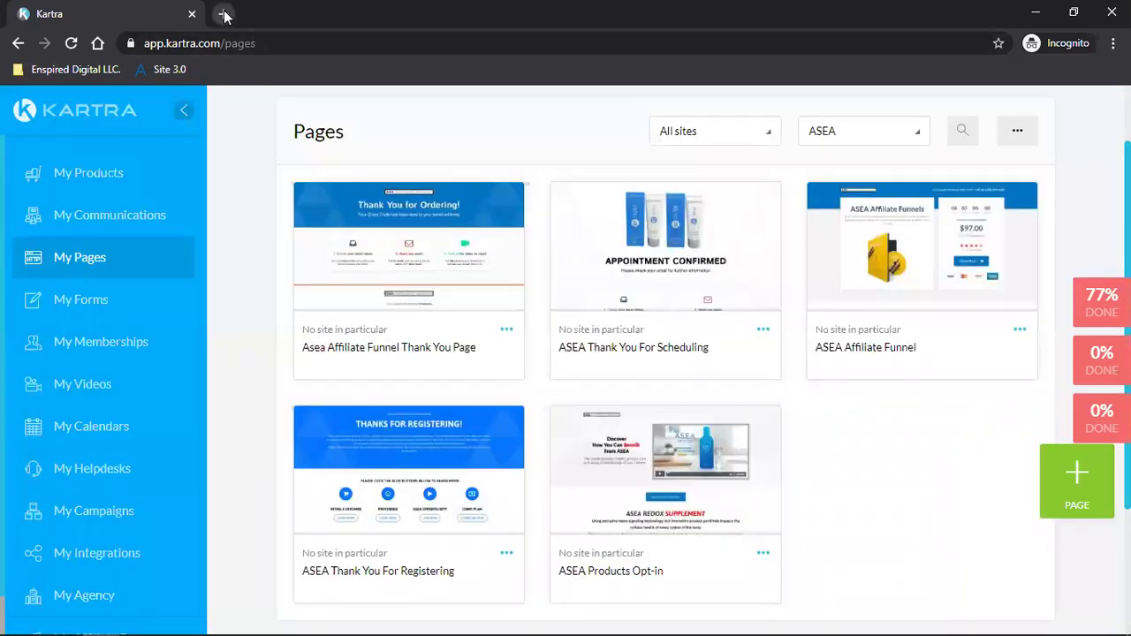
left_click(223, 13)
- Load the personal ASEA website and go to OPPORTUNITY > Improved Lifestyle
left_click(173, 71)
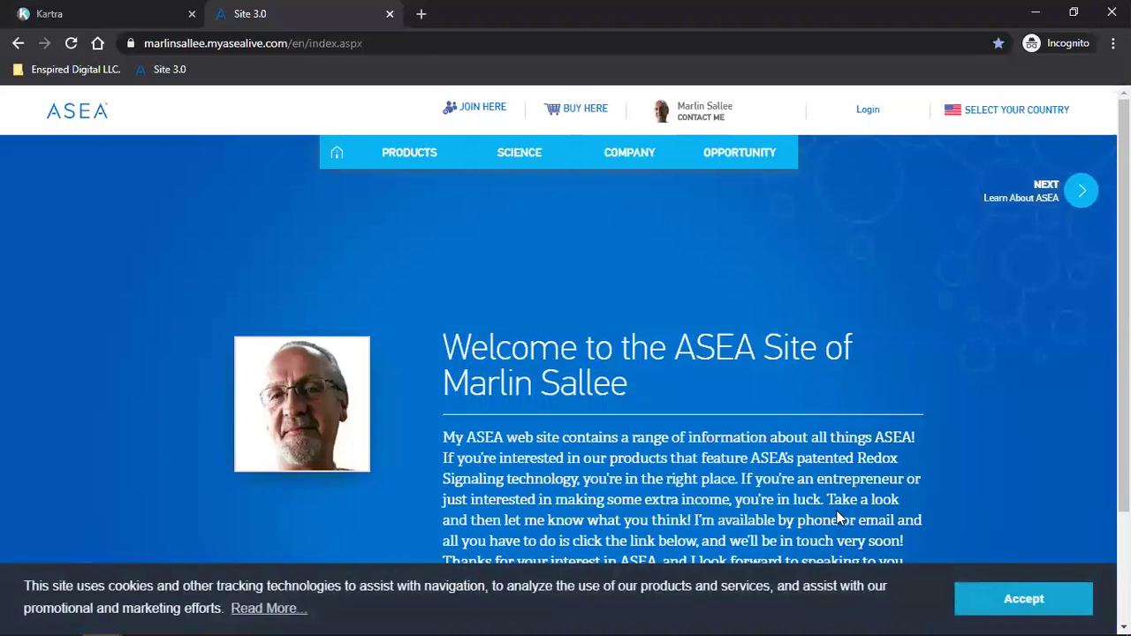
mouse_move(734, 157)
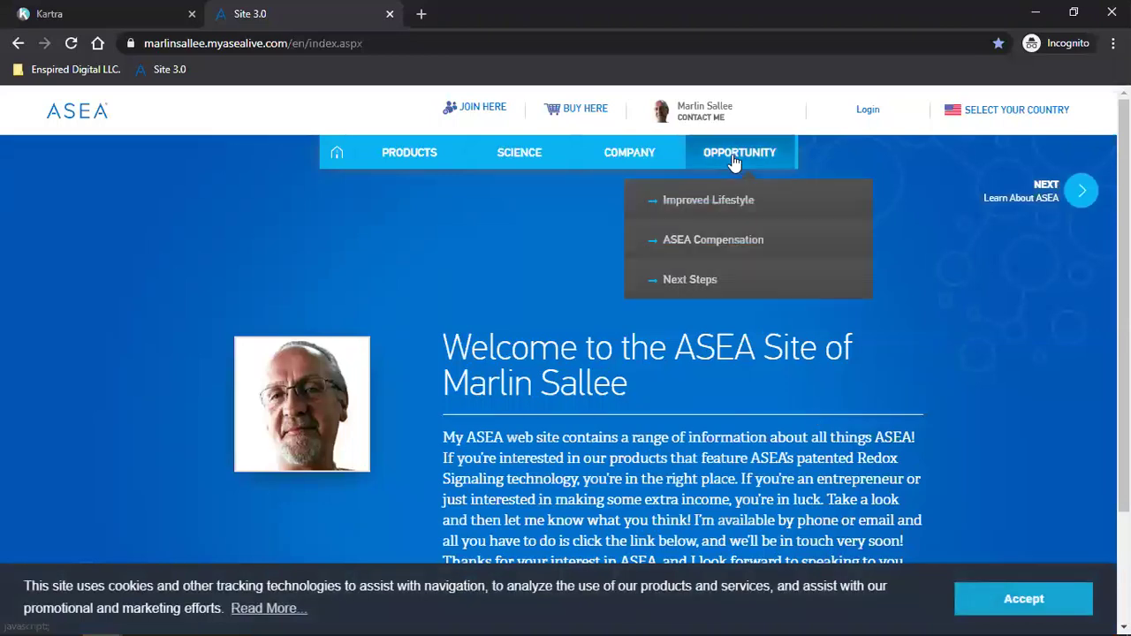
left_click(726, 205)
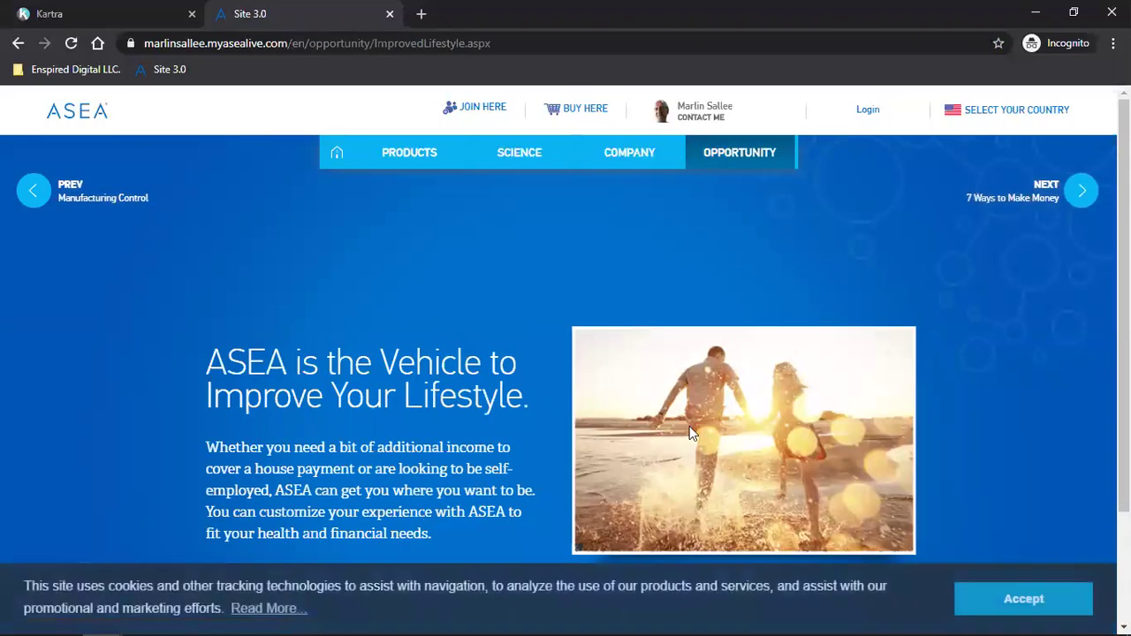
scroll(877, 455, "down", 2)
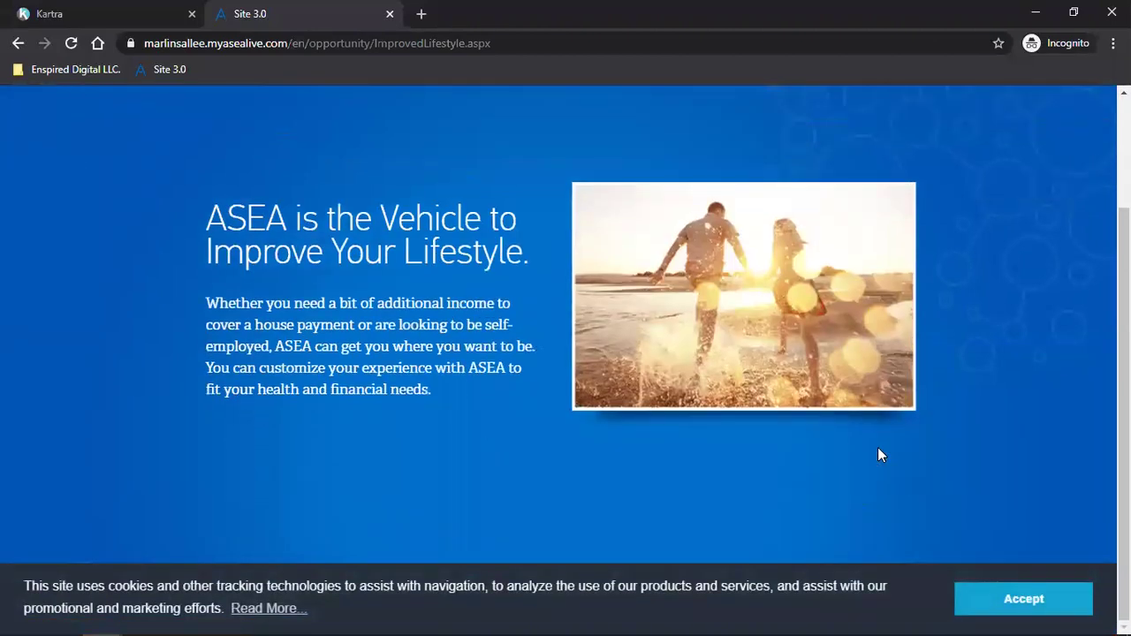
scroll(878, 455, "up", 2)
scroll(876, 459, "down", 2)
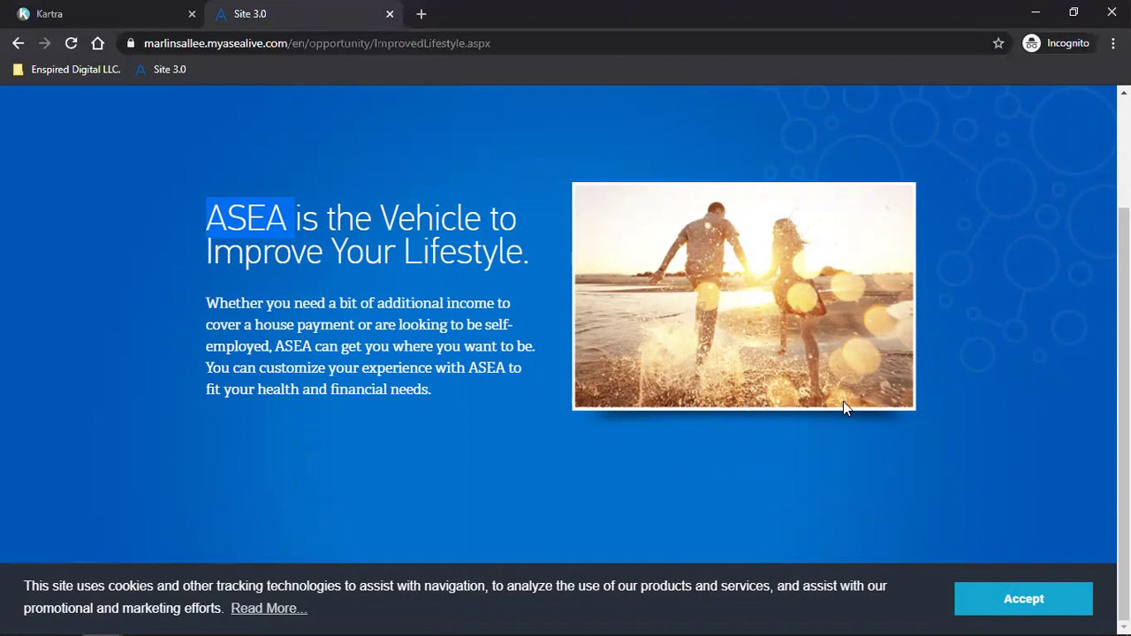
- Accept the site's cookie notice and scroll through the opportunity page
left_click(1015, 586)
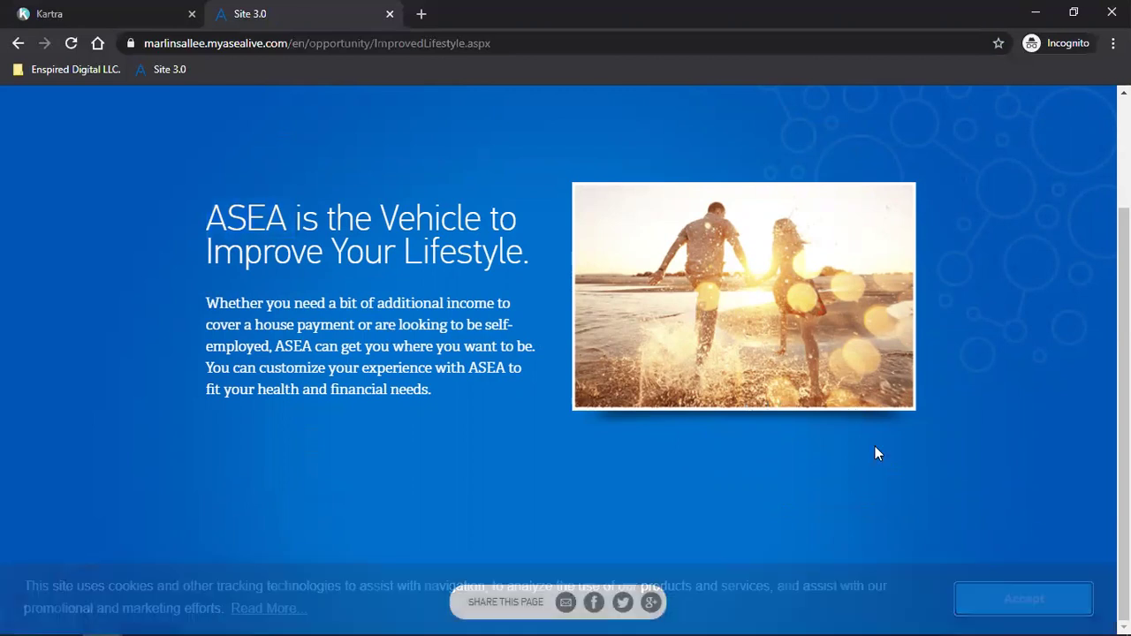
scroll(883, 450, "up", 3)
scroll(522, 329, "down", 2)
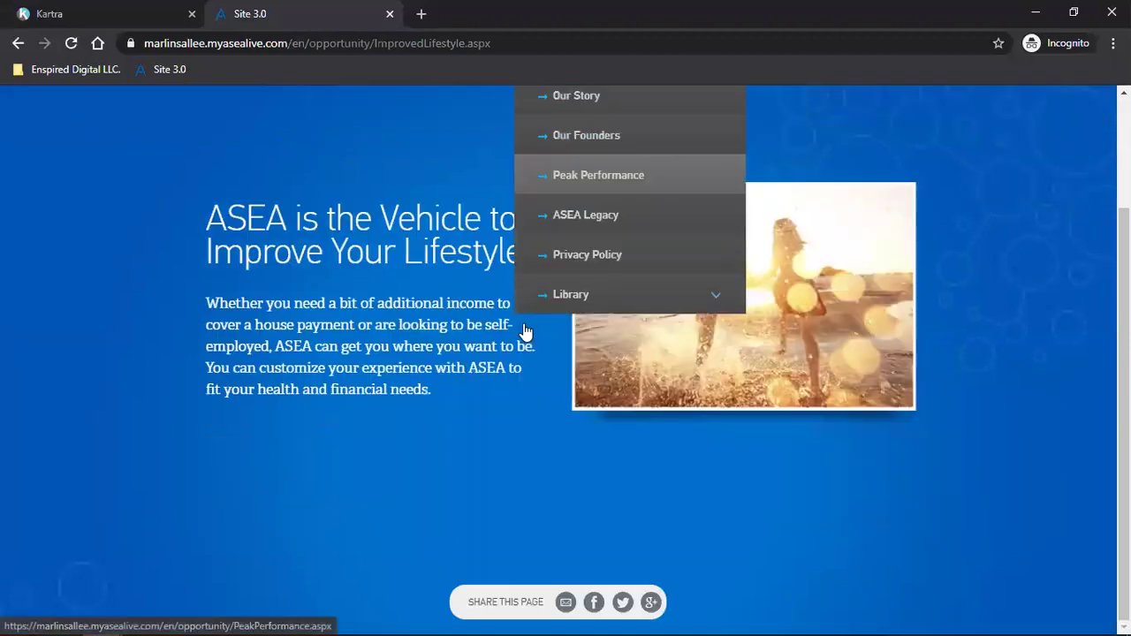
scroll(430, 365, "up", 2)
scroll(430, 365, "down", 2)
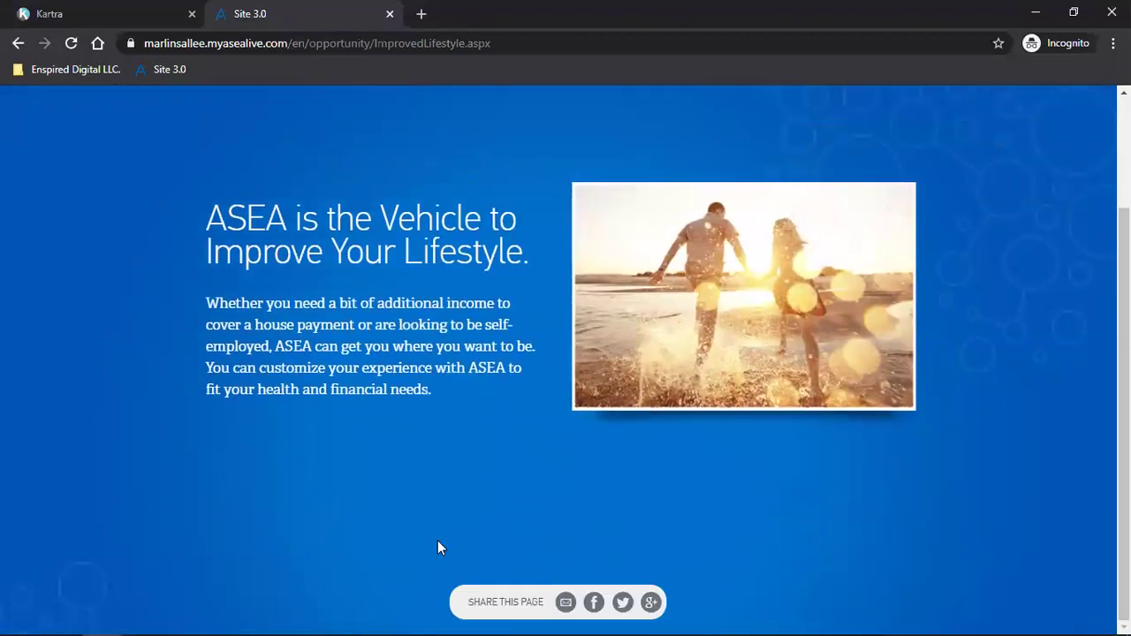
scroll(439, 353, "up", 2)
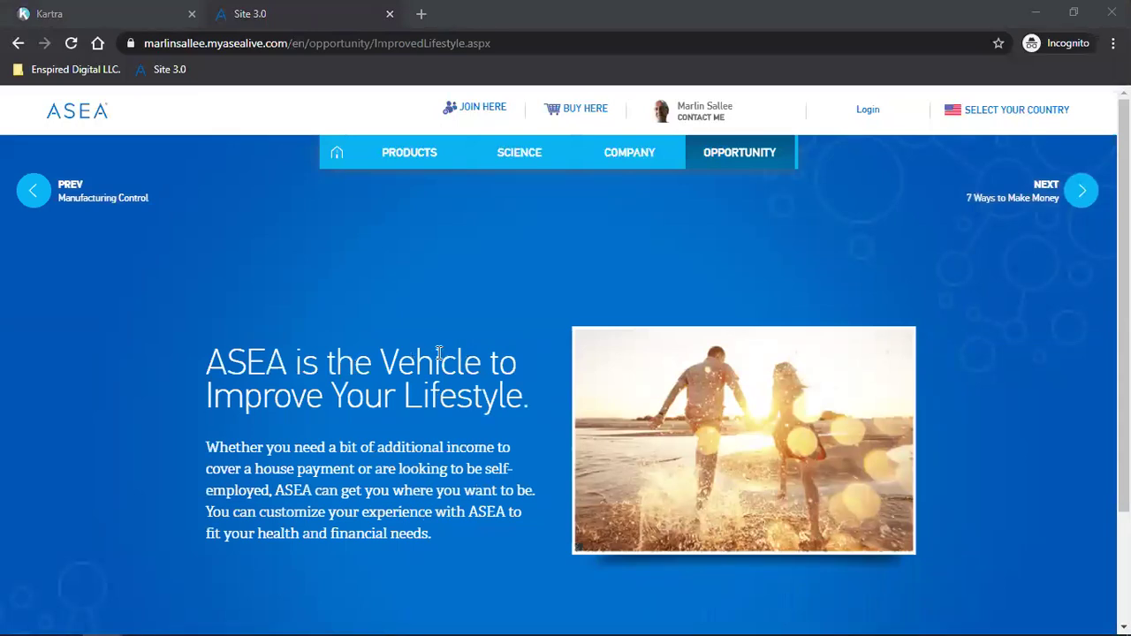
scroll(438, 352, "down", 2)
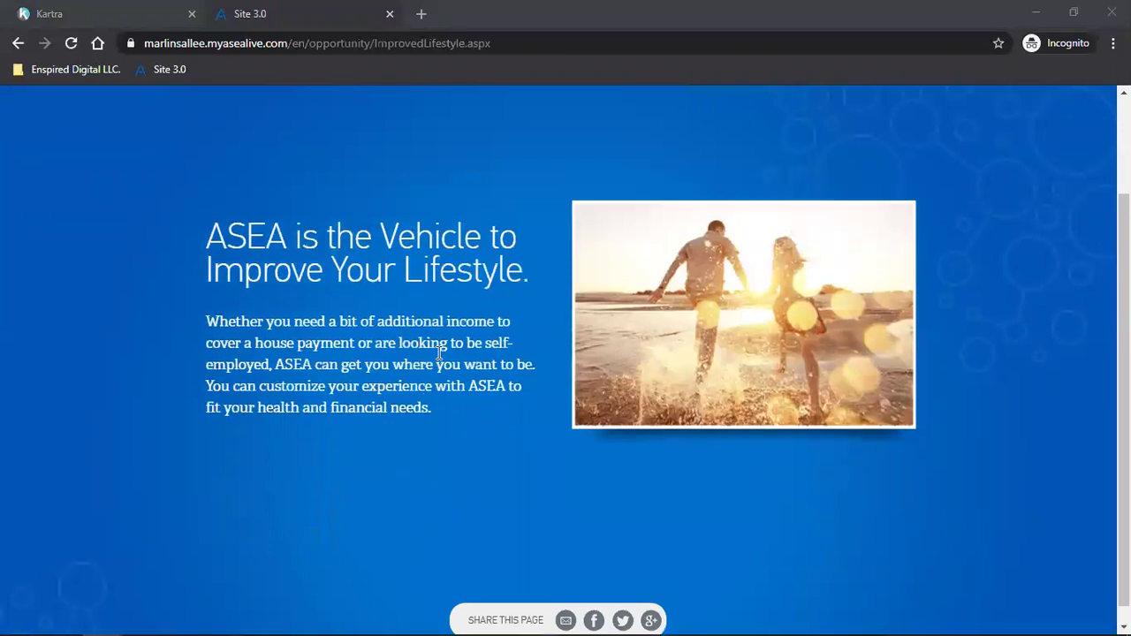
scroll(438, 352, "up", 1)
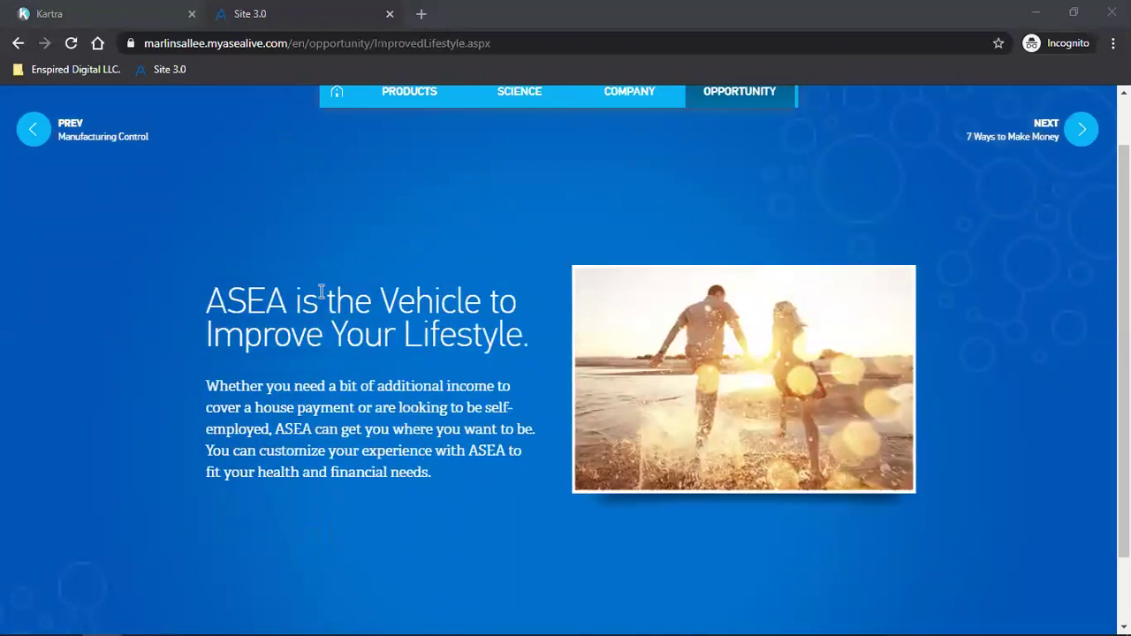
scroll(323, 292, "down", 1)
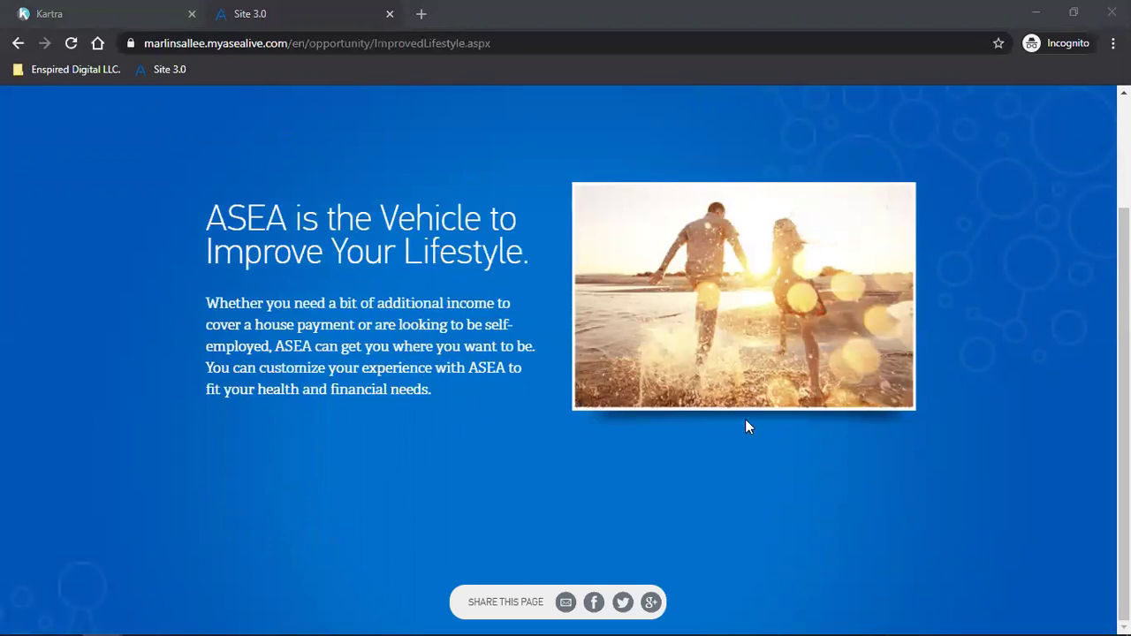
scroll(745, 421, "up", 2)
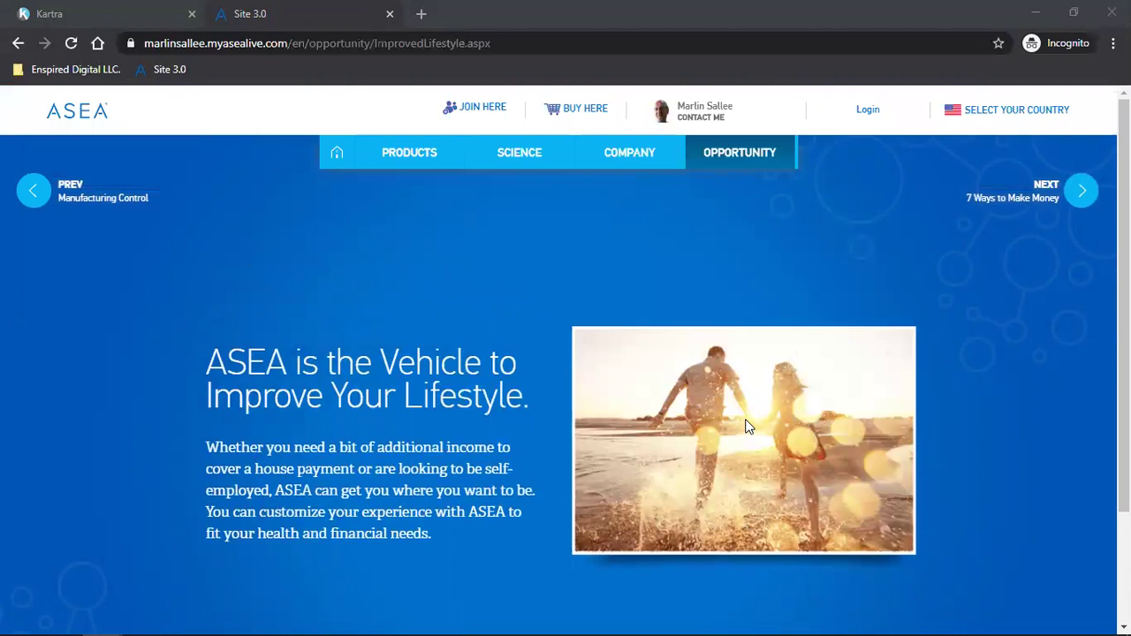
- Read further down the 'ASEA is the Vehicle to Improve Your Lifestyle' page, then return to Kartra
left_click(956, 361)
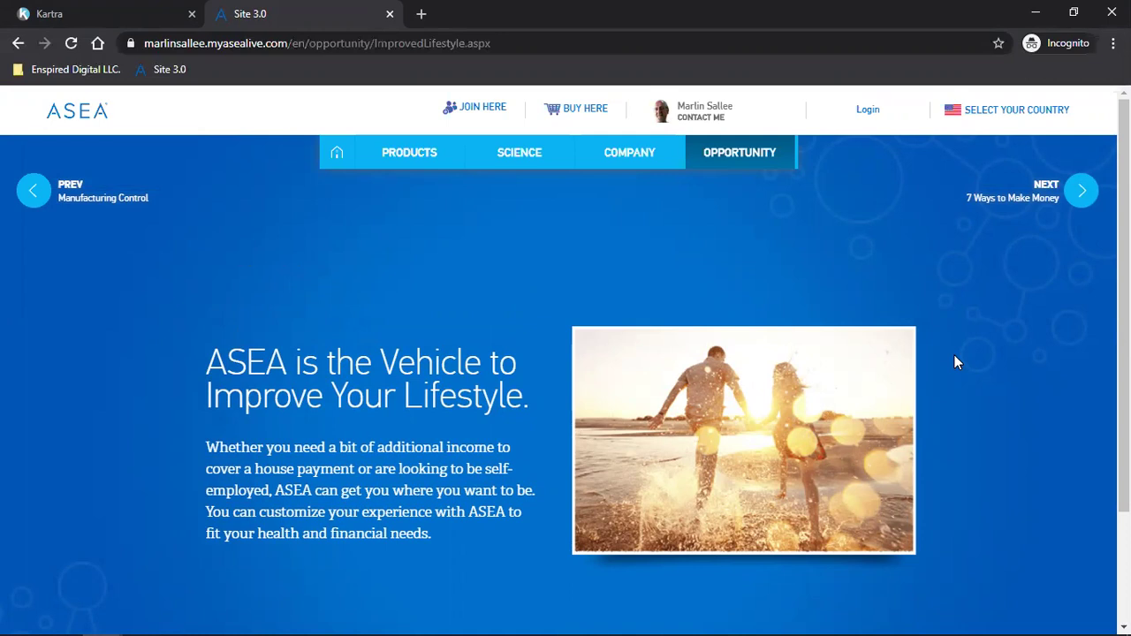
scroll(951, 357, "down", 1)
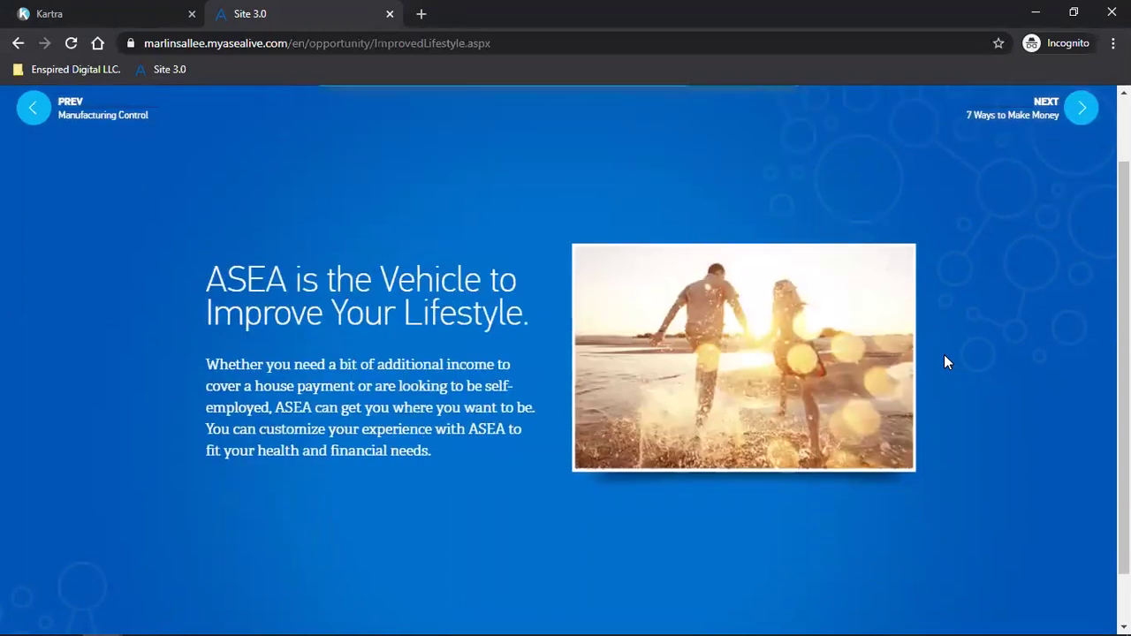
scroll(944, 361, "down", 1)
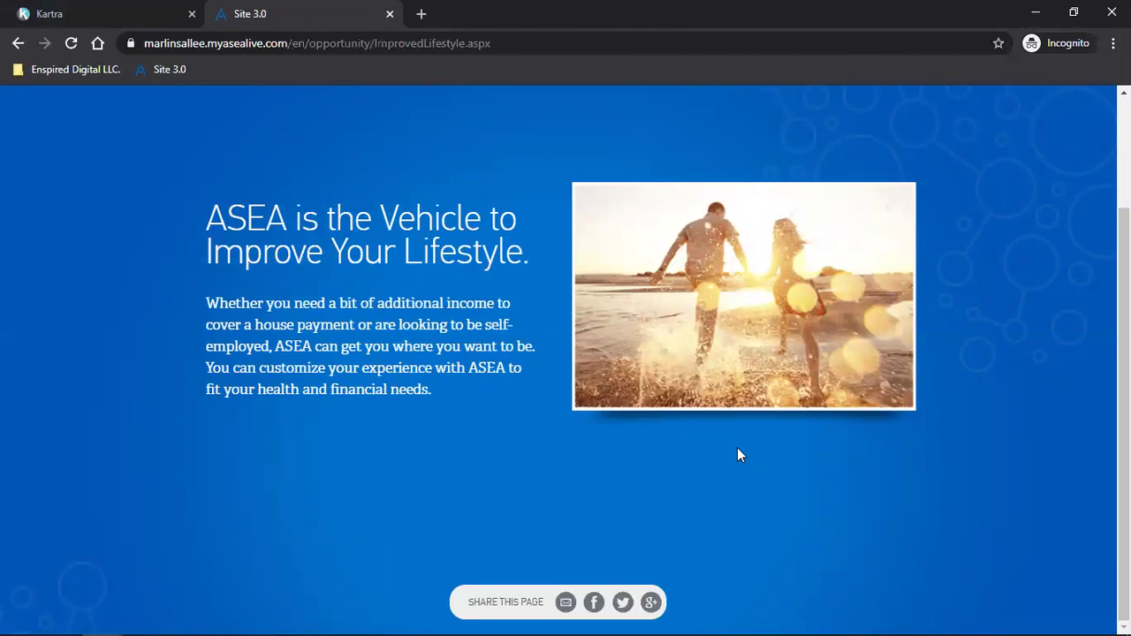
scroll(737, 455, "up", 2)
scroll(737, 455, "down", 2)
left_click(101, 10)
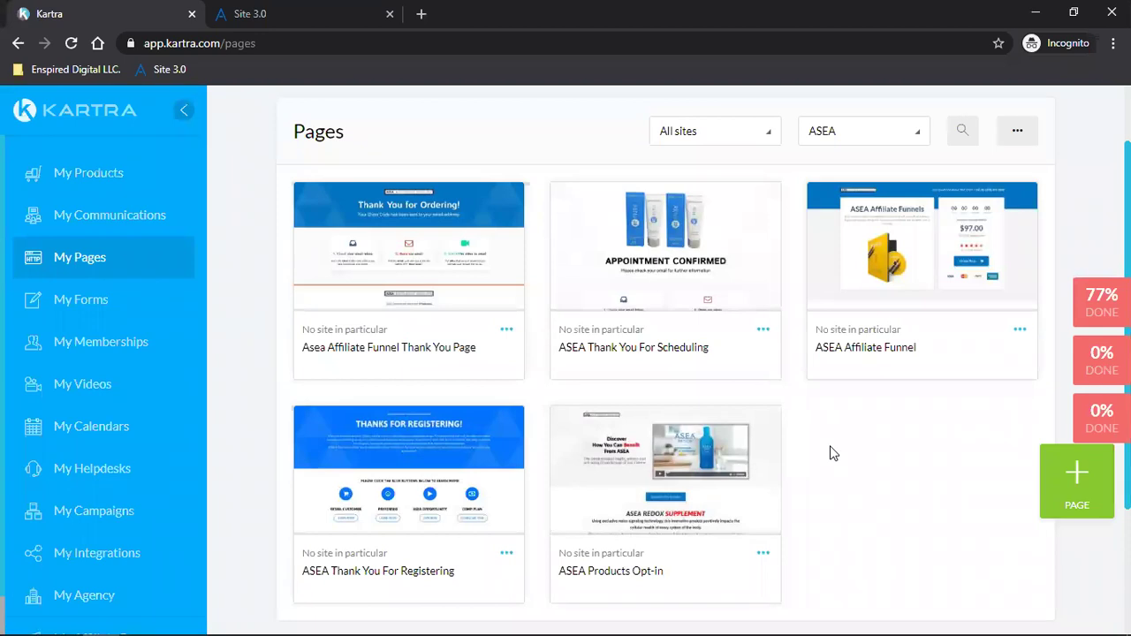